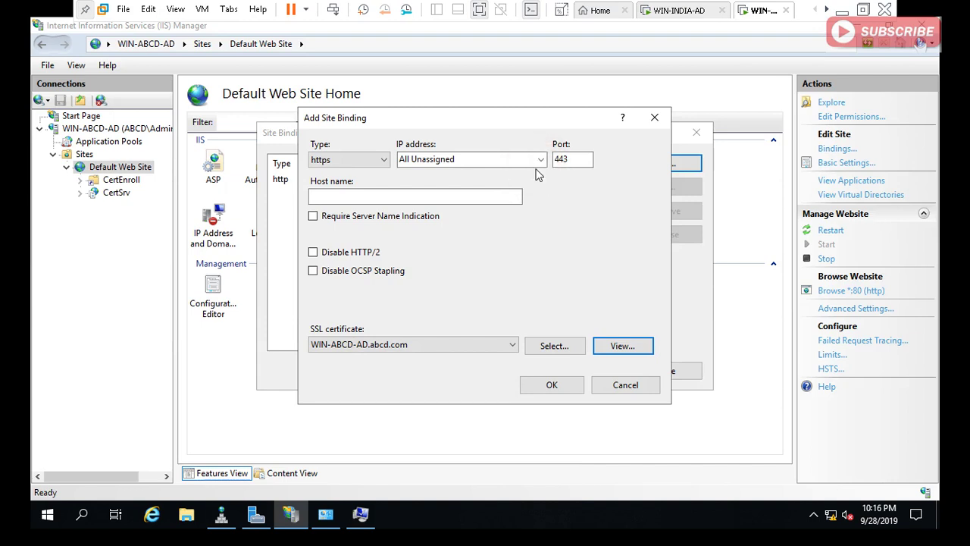
Bind https port 443 on IP 172.22.144.254 with the WIN-ABCD-AD.abcd.com certificate.
left_click(540, 159)
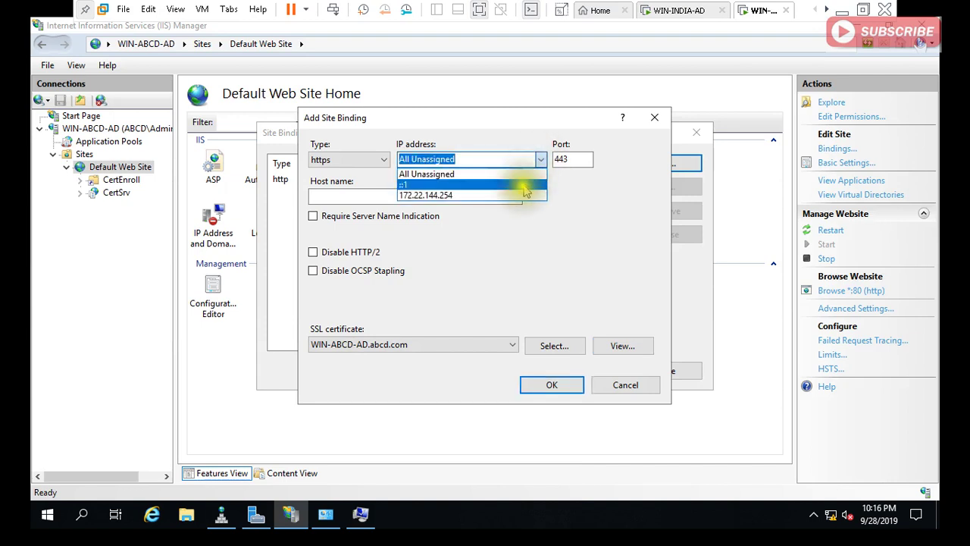
left_click(523, 195)
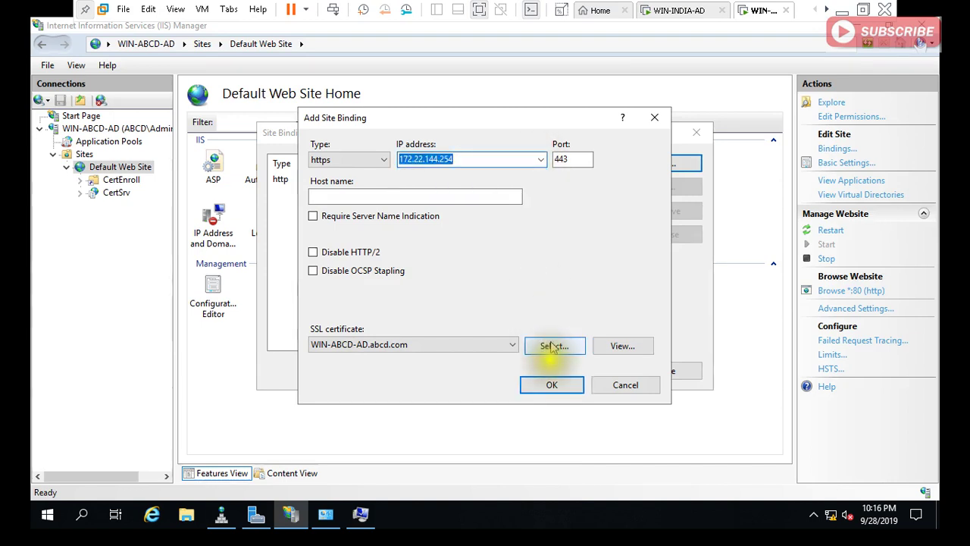
left_click(552, 385)
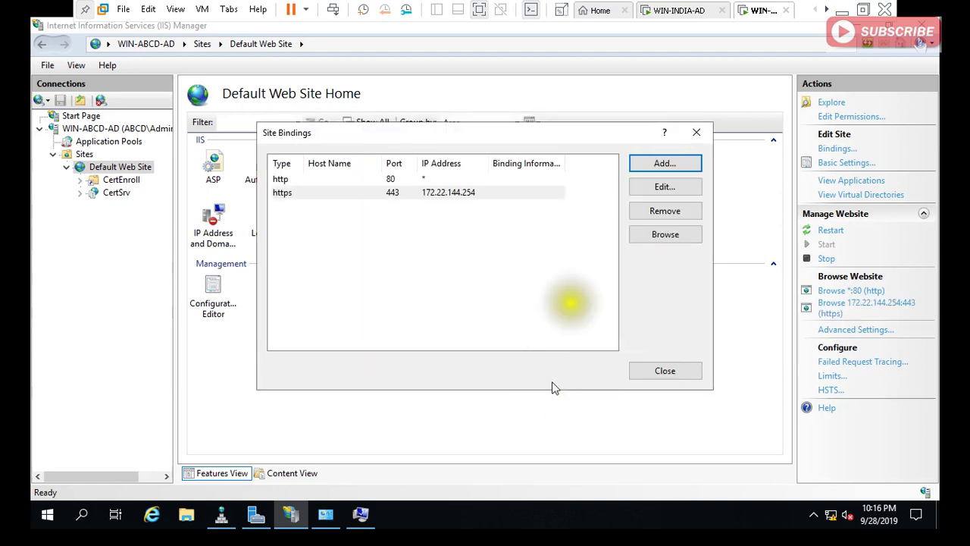
On WIN-INDIA-AD, check the WIN-INDIA-AD.india.com certificate, then open Default Web Site bindings to add one.
left_click(672, 11)
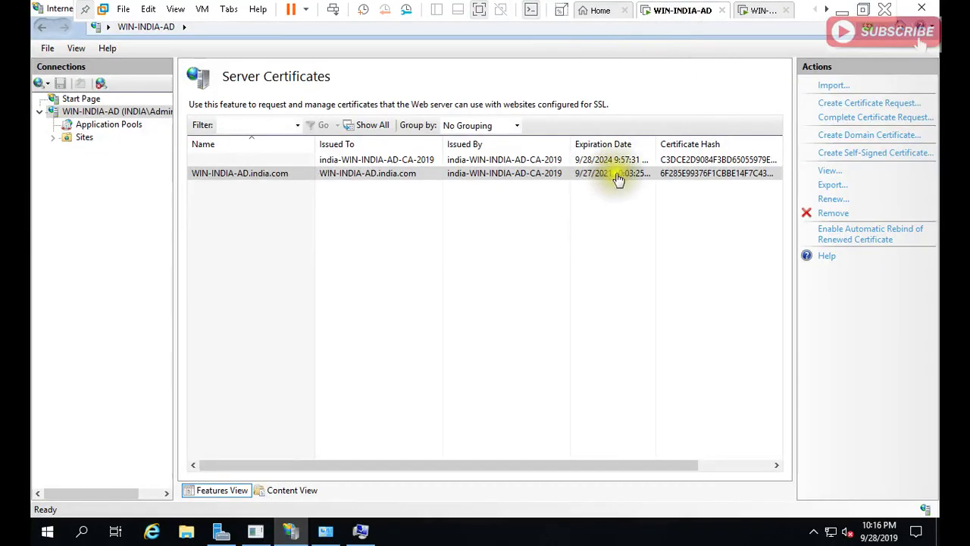
left_click(375, 178)
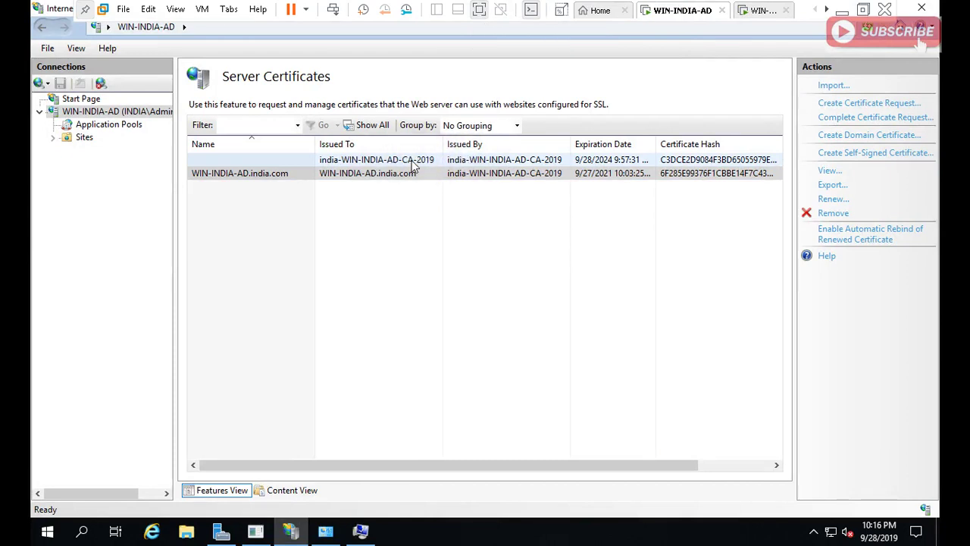
left_click(90, 139)
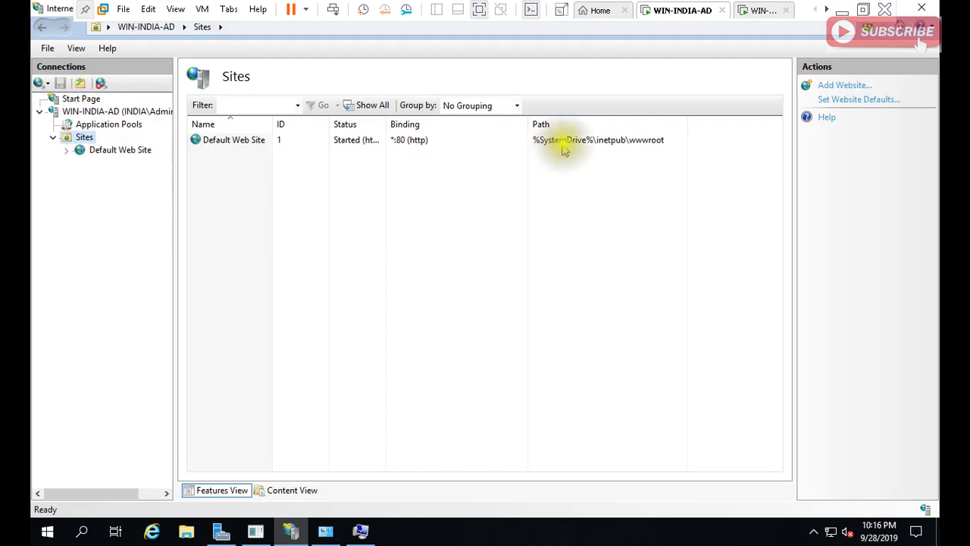
double_click(563, 146)
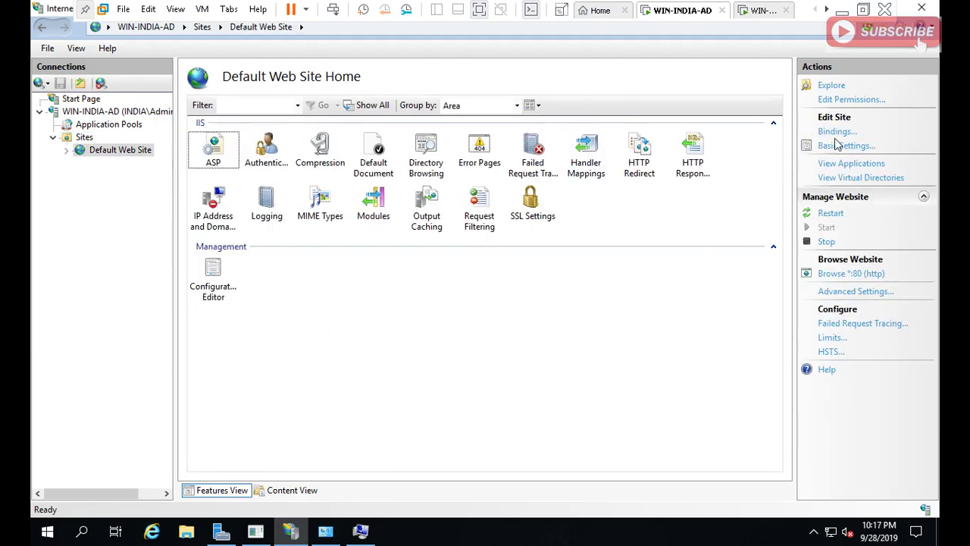
left_click(835, 131)
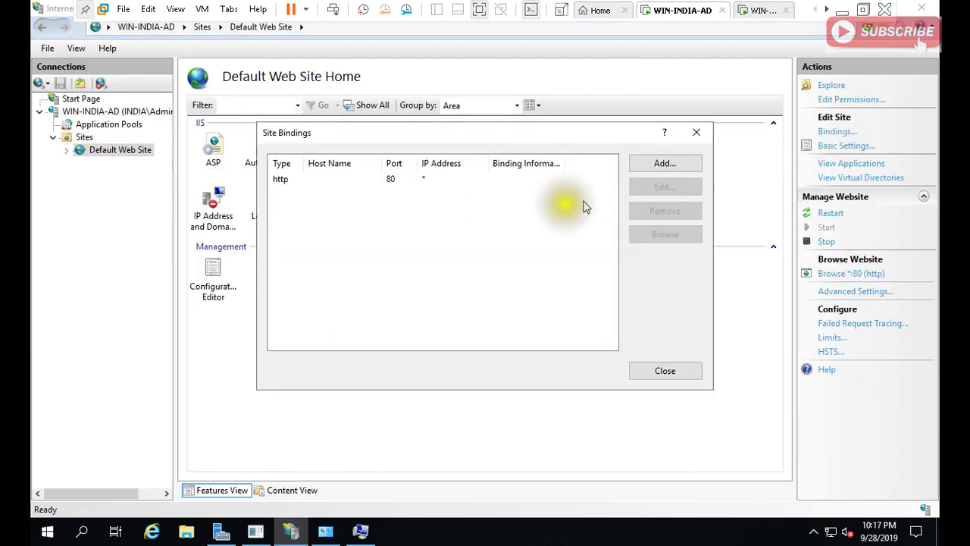
left_click(661, 164)
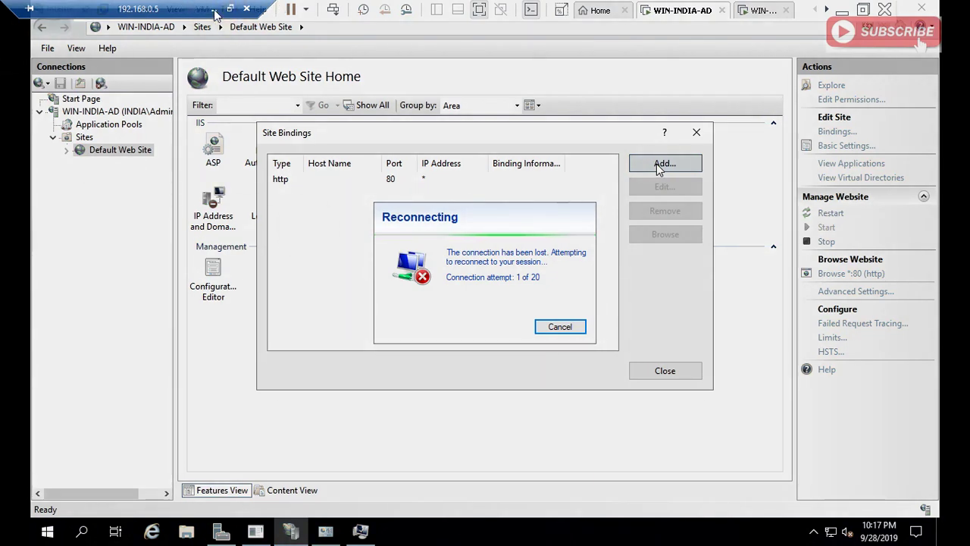
Cancel the reconnection attempt and start a continuous ping to 192.168.0.5.
left_click(558, 327)
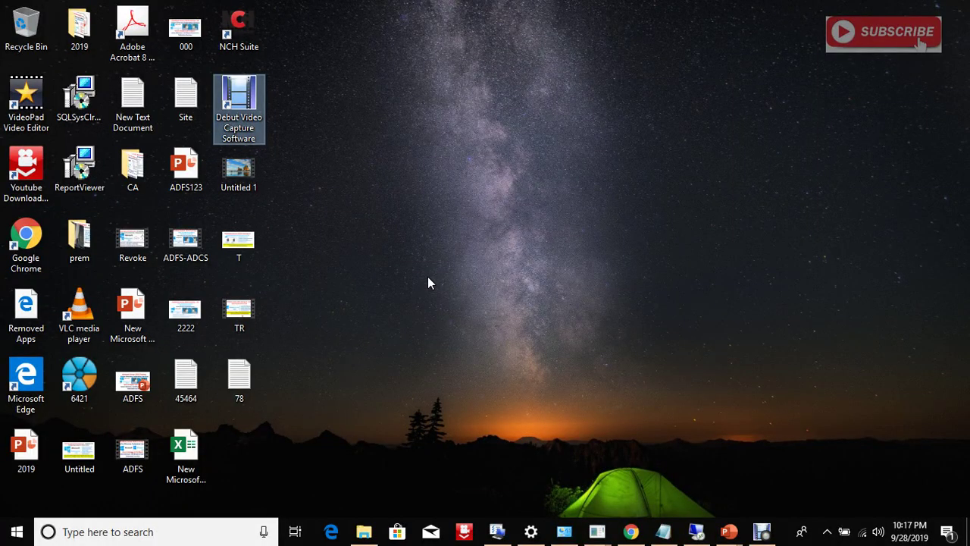
key("super+r")
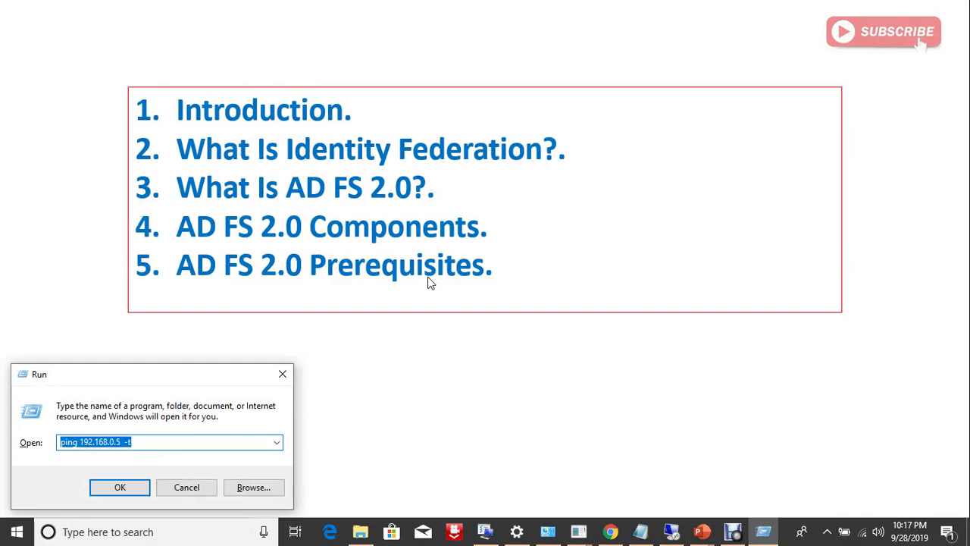
key("Return")
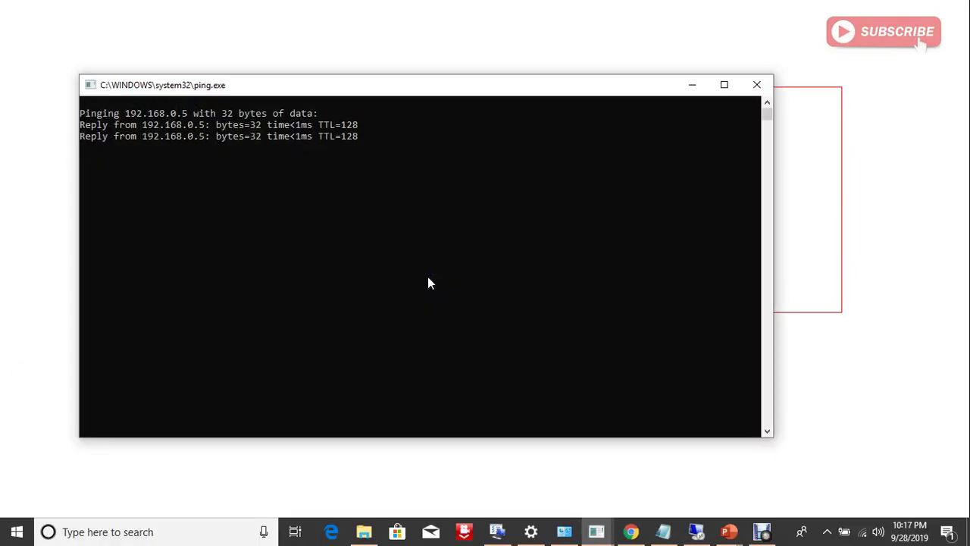
Launch mstsc, connect to 192.168.0.5 and enter the admin account password.
key("super+r")
key("Down")
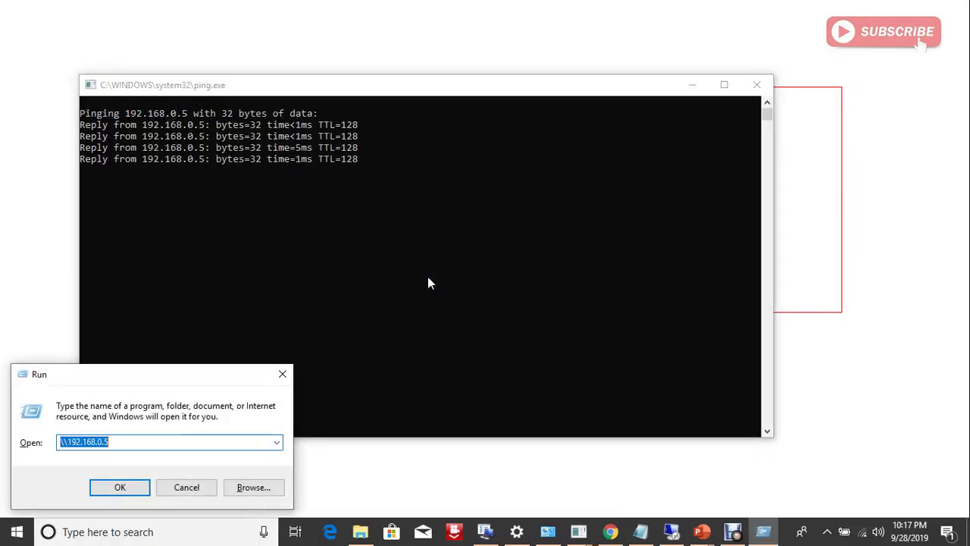
key("Up")
key("Return")
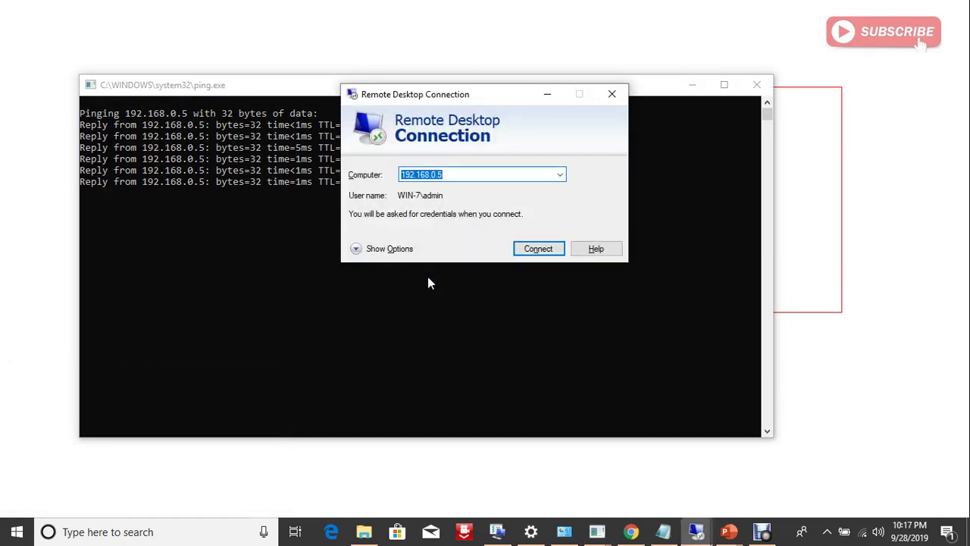
key("Return")
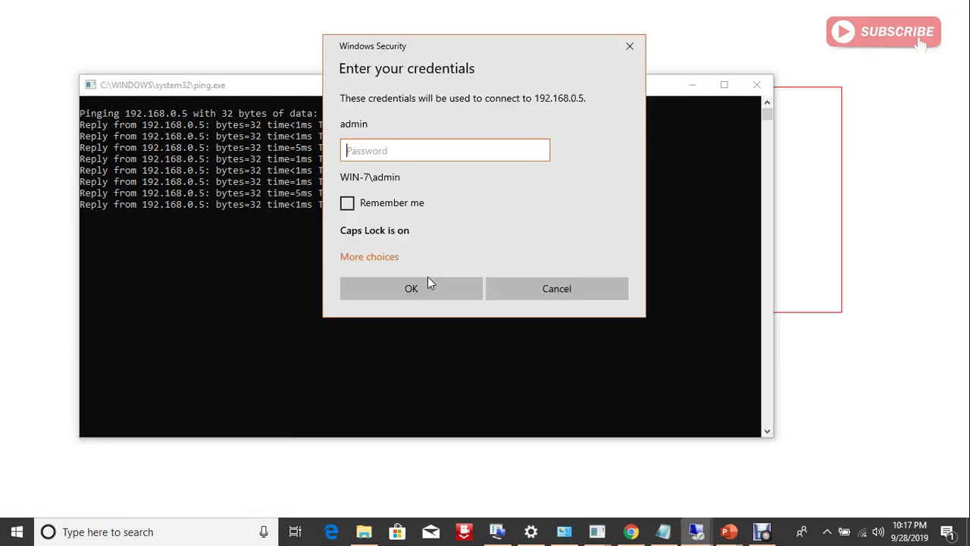
type("123456789")
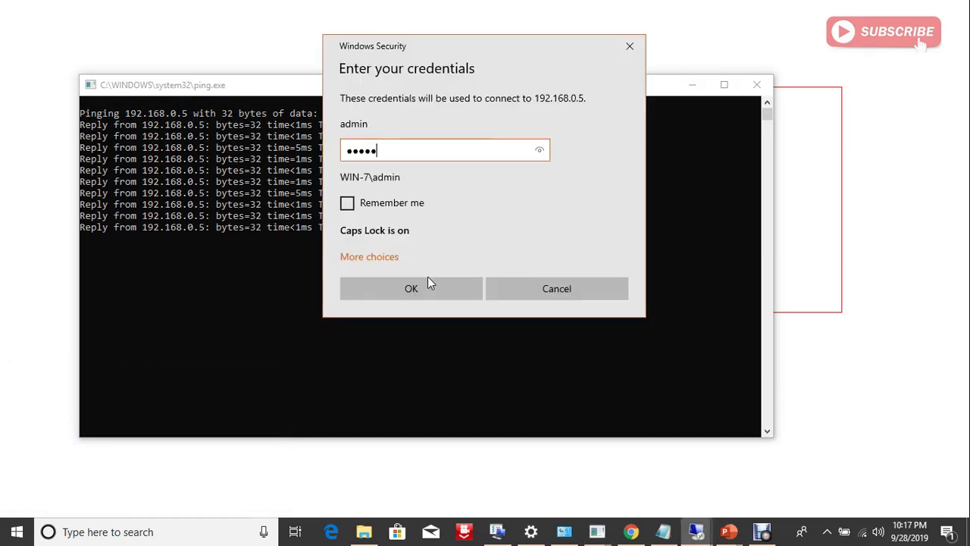
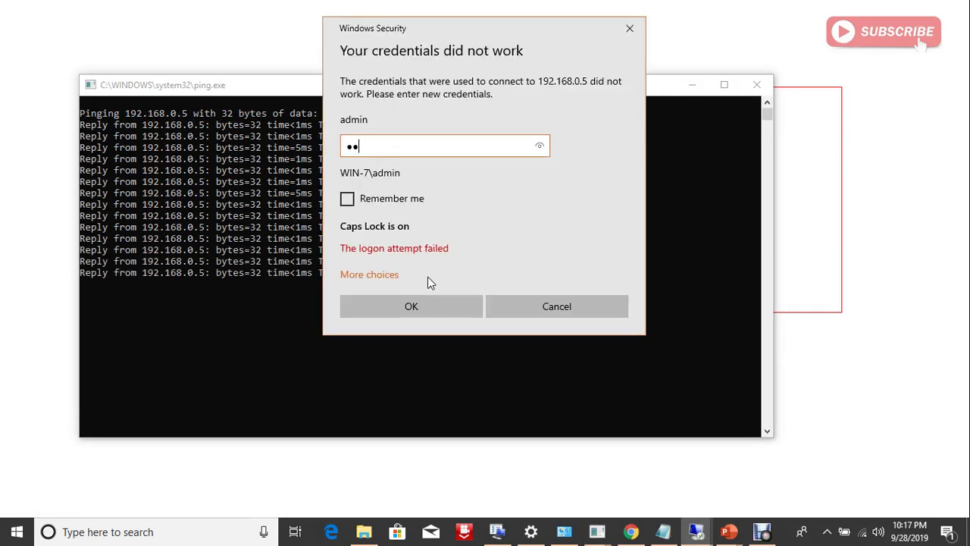
Turn off Caps Lock and delete the mistyped characters from the Password box.
key("Caps_Lock")
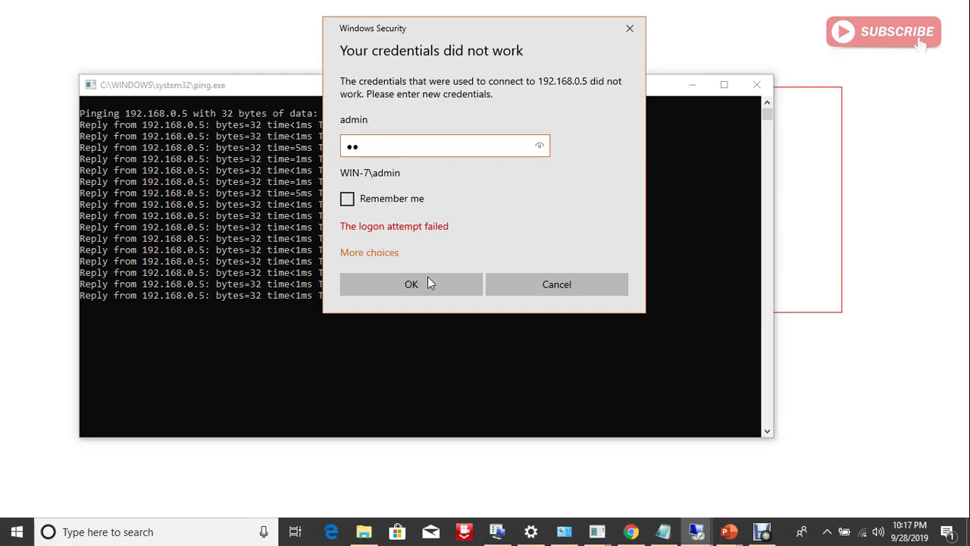
key("BackSpace")
key("BackSpace")
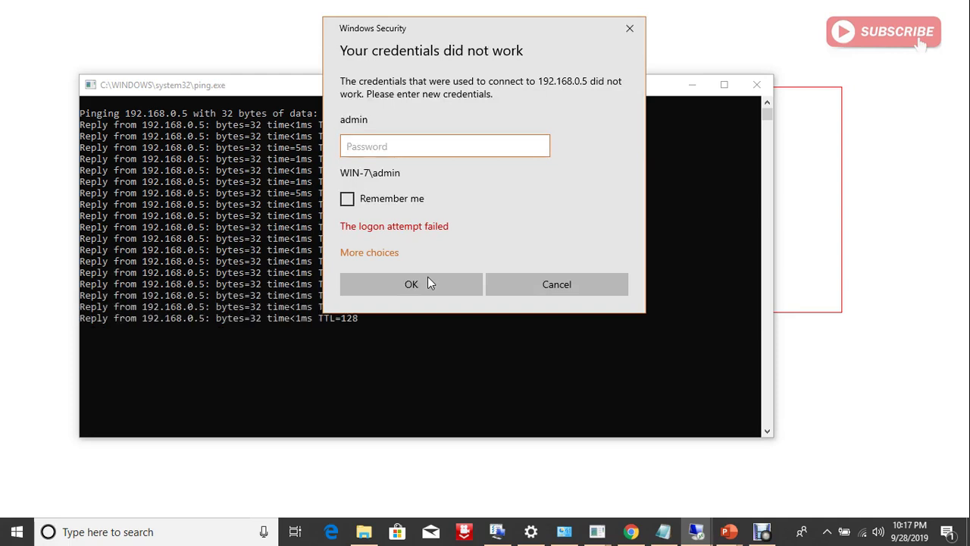
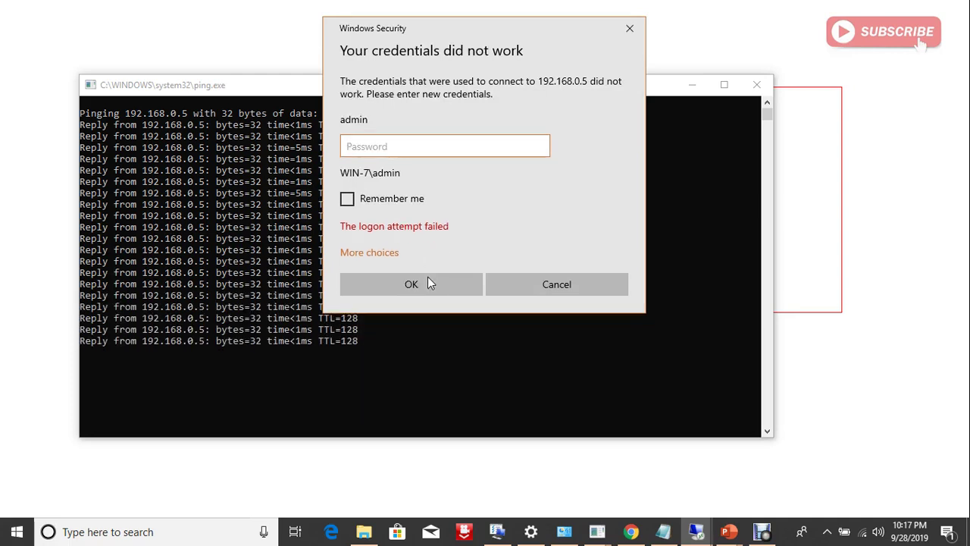
Sign in to 192.168.0.5 with the account password and accept its untrusted certificate.
type("••••••")
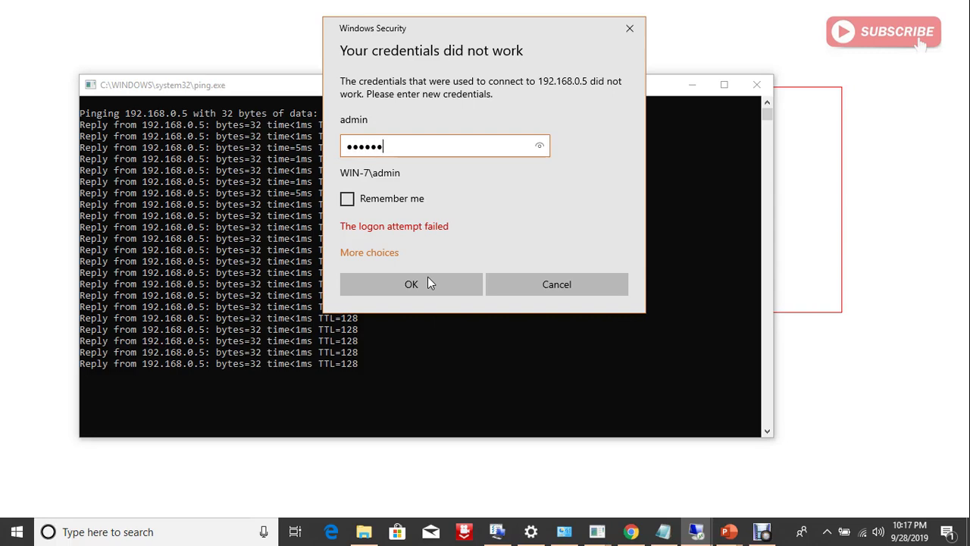
type("•••")
left_click(428, 277)
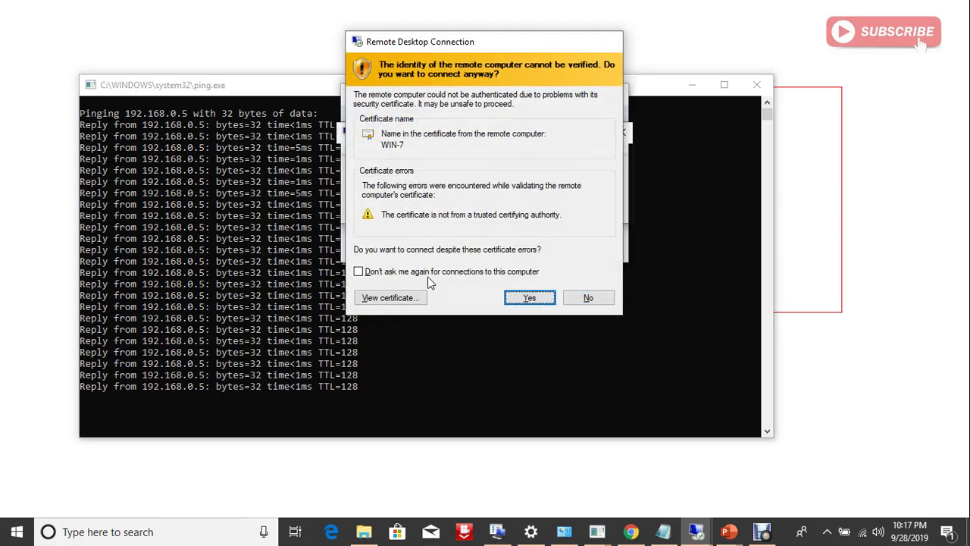
key("Return")
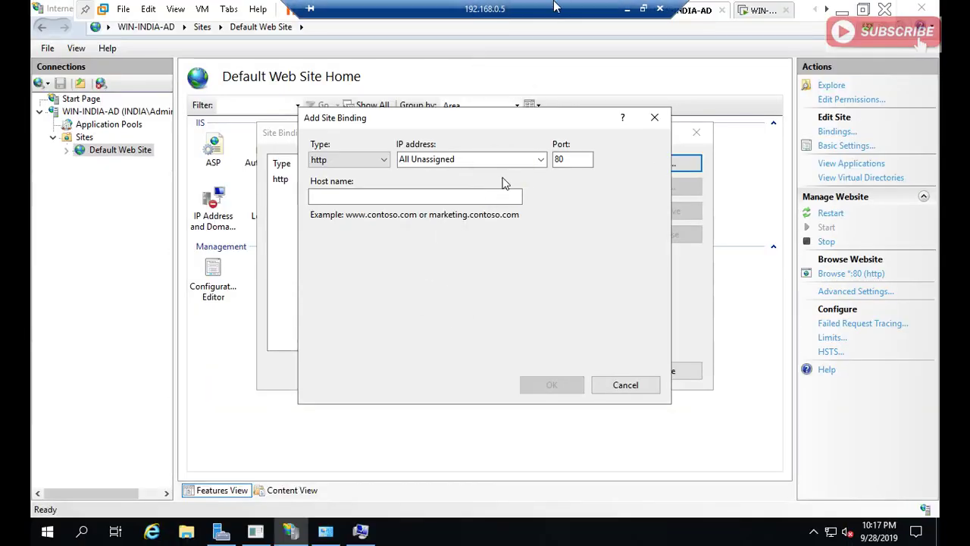
Start an http binding on IP 192.168.0.254, then cancel it.
left_click_drag(562, 7, 399, 6)
left_click(486, 28)
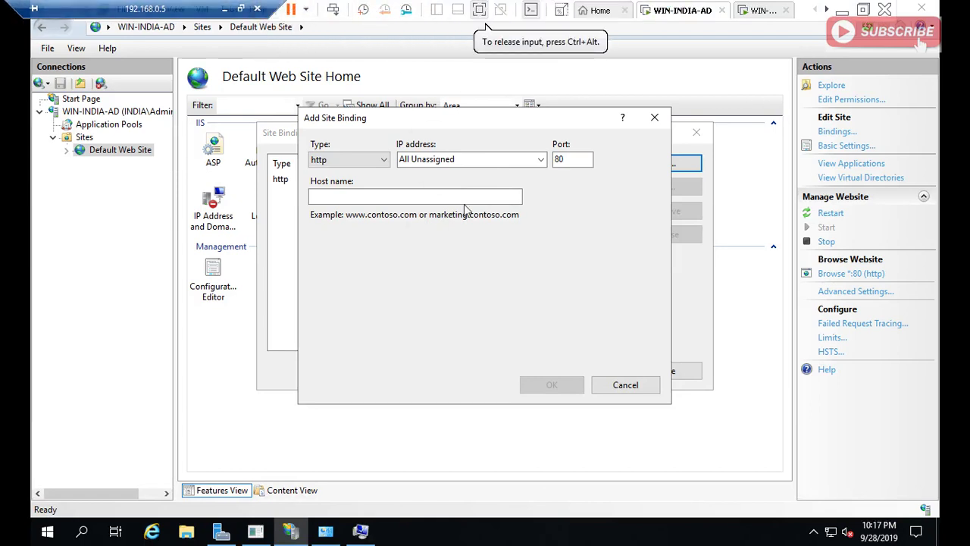
left_click(570, 151)
left_click(541, 161)
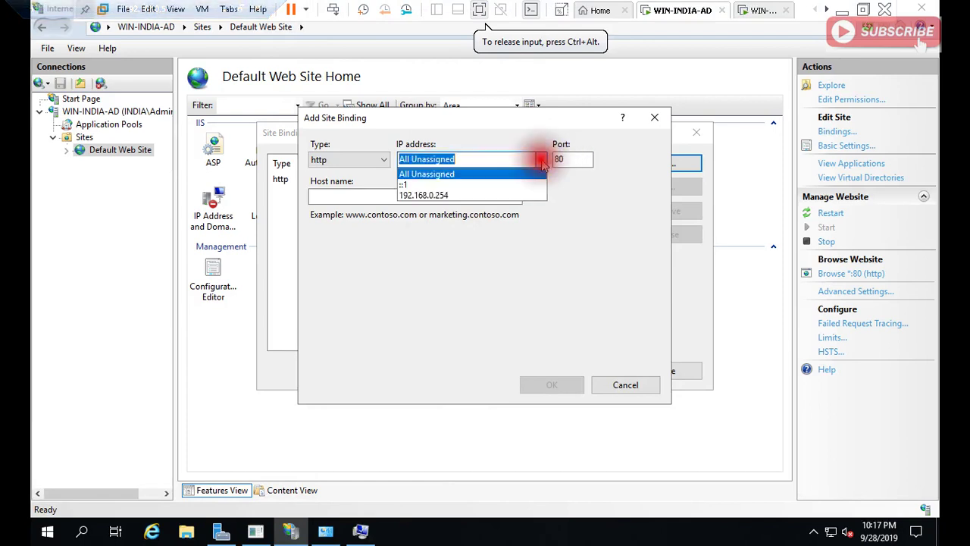
left_click(517, 196)
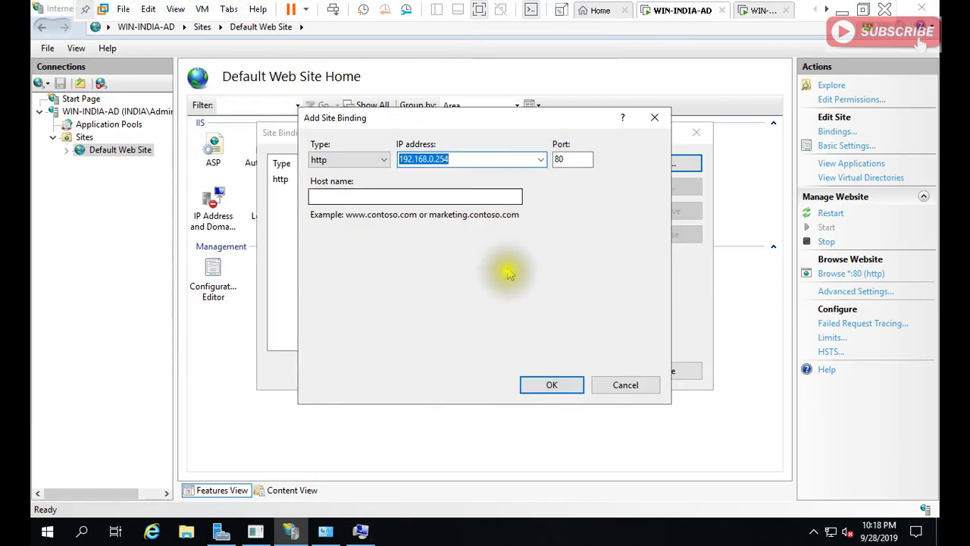
left_click(626, 384)
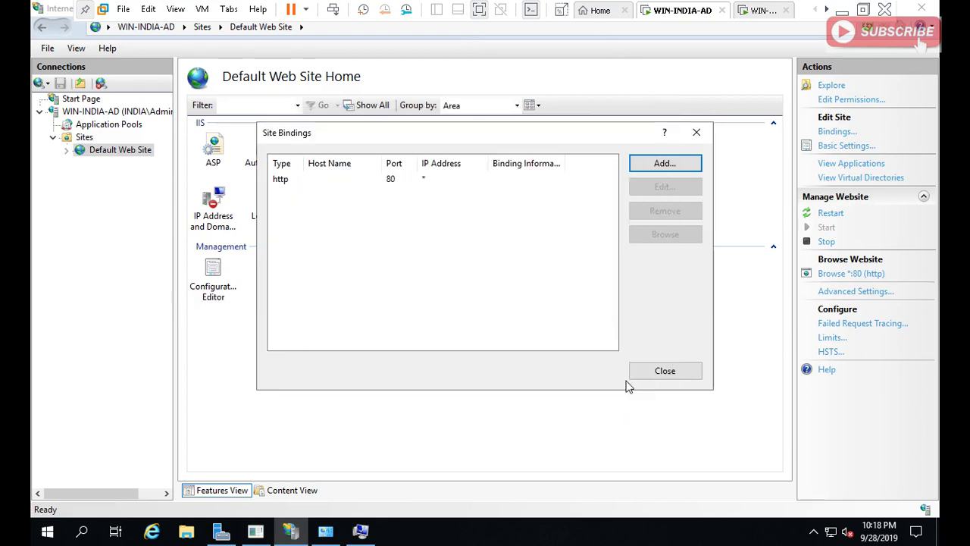
Add an https binding on 192.168.0.254 using the WIN-INDIA-AD.india.com certificate.
left_click(677, 174)
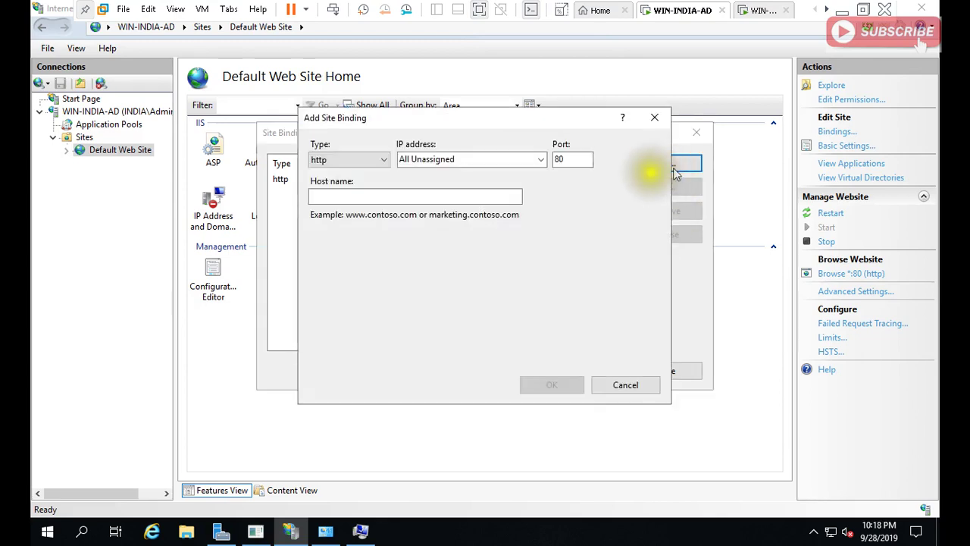
left_click(383, 160)
left_click(367, 184)
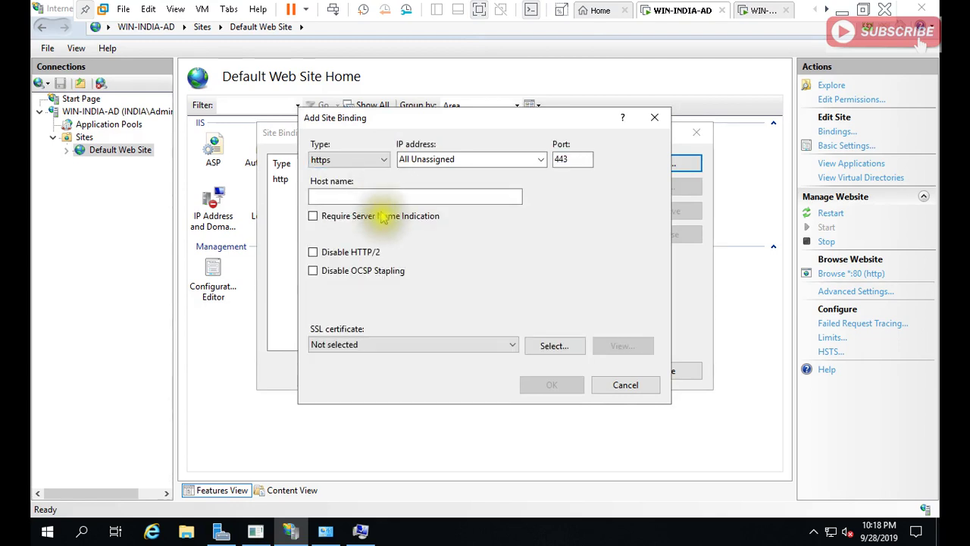
left_click(406, 345)
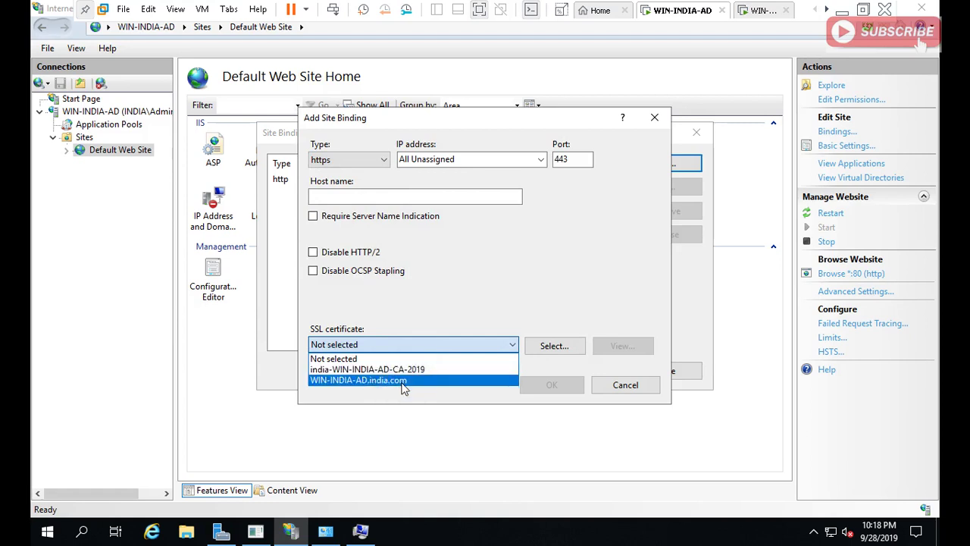
left_click(402, 382)
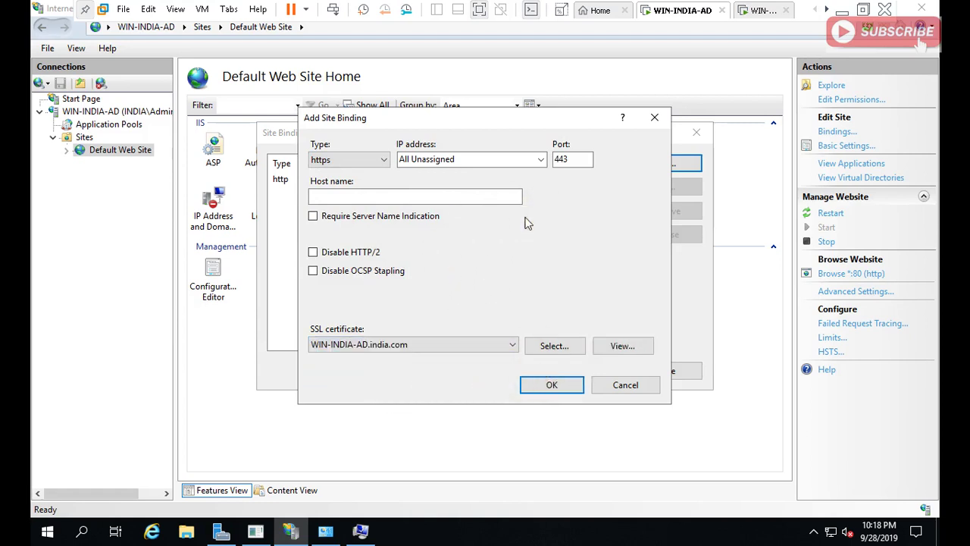
left_click(540, 163)
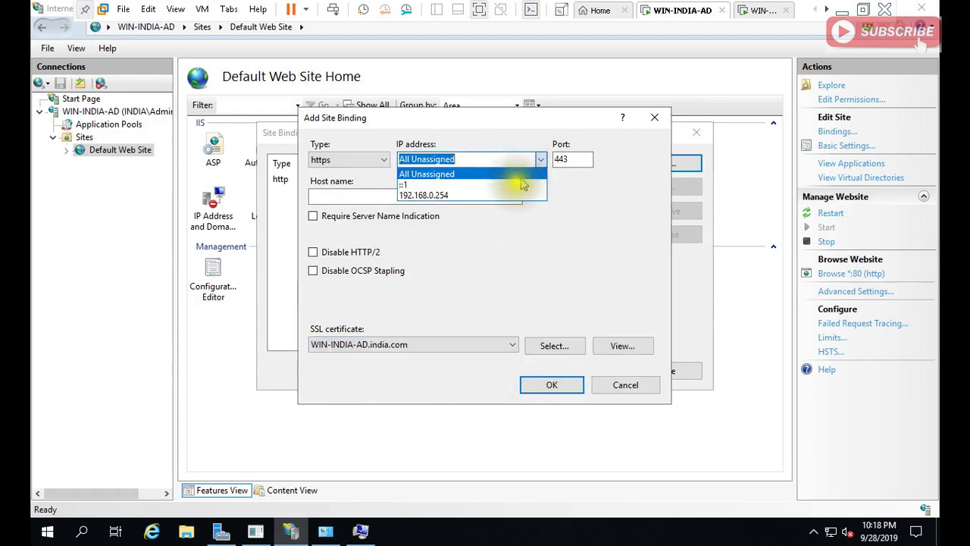
left_click(509, 190)
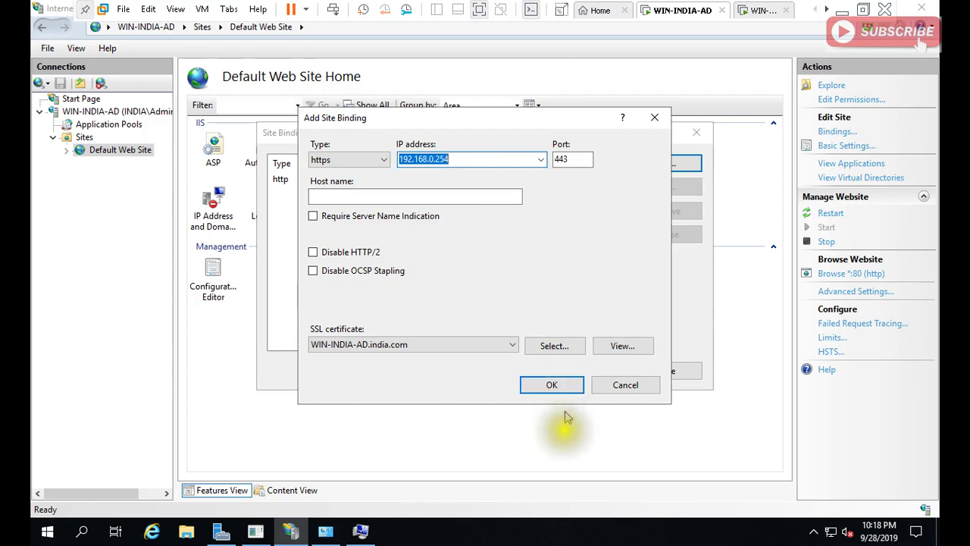
Check the certificate's serial number on the Details tab, then save the https binding.
left_click(622, 348)
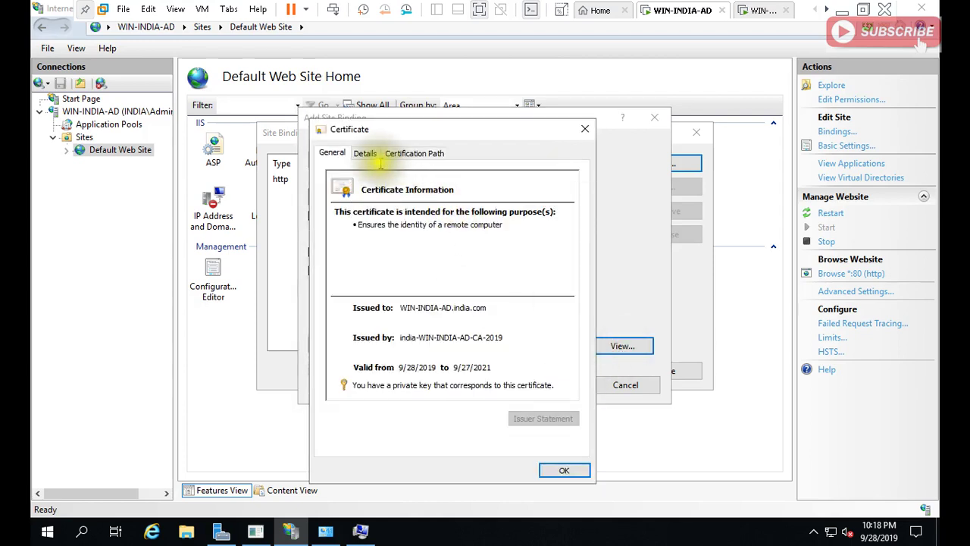
left_click(365, 153)
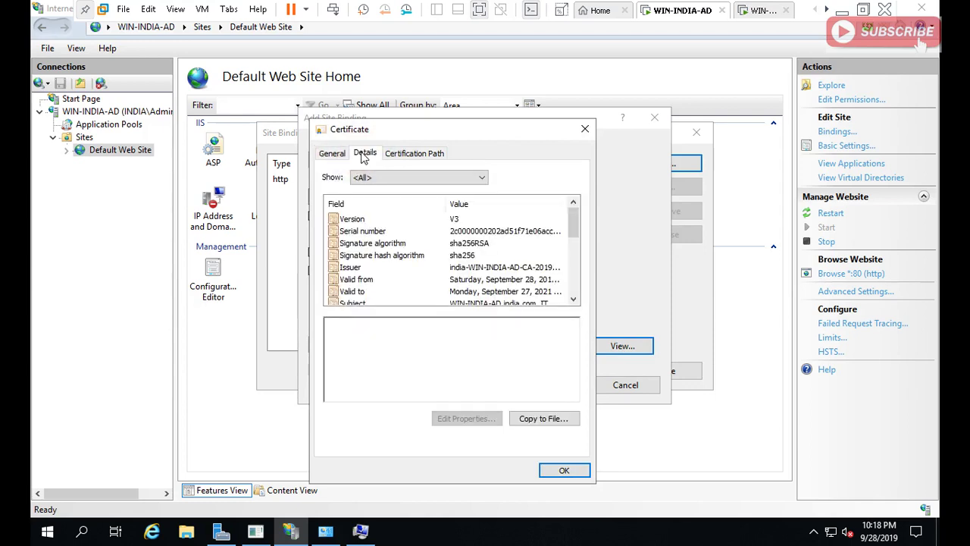
left_click(451, 230)
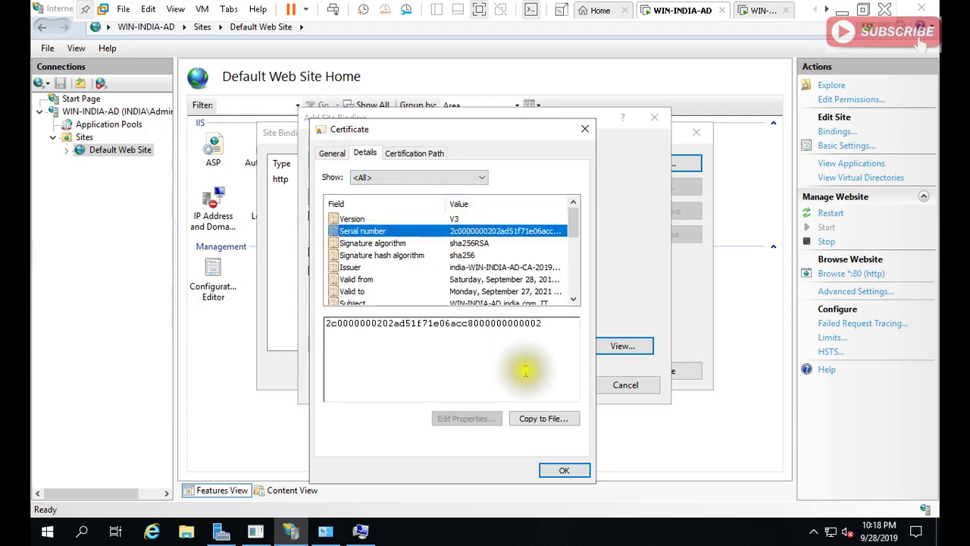
left_click(563, 471)
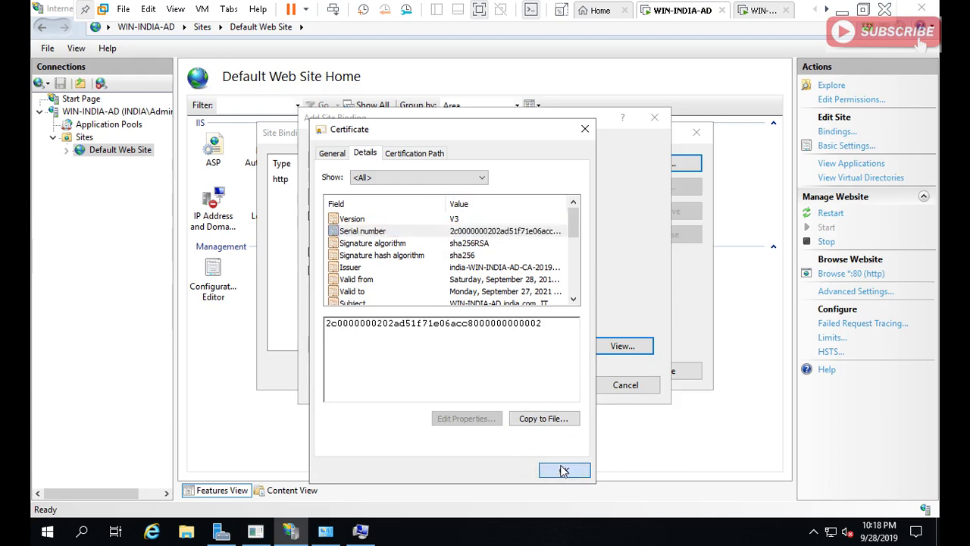
left_click(560, 384)
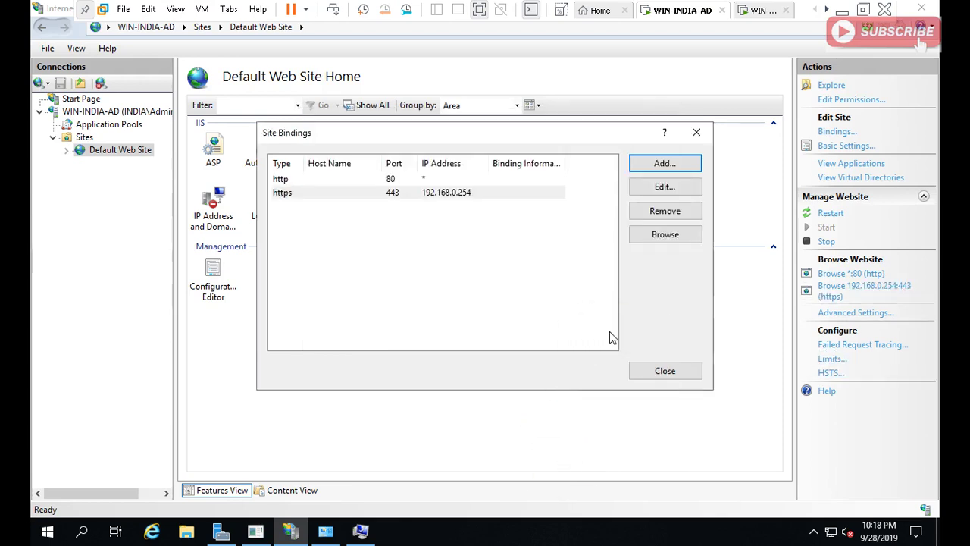
From the server's Server Certificates, view the WIN-INDIA-AD.india.com certificate's serial number.
left_click(652, 373)
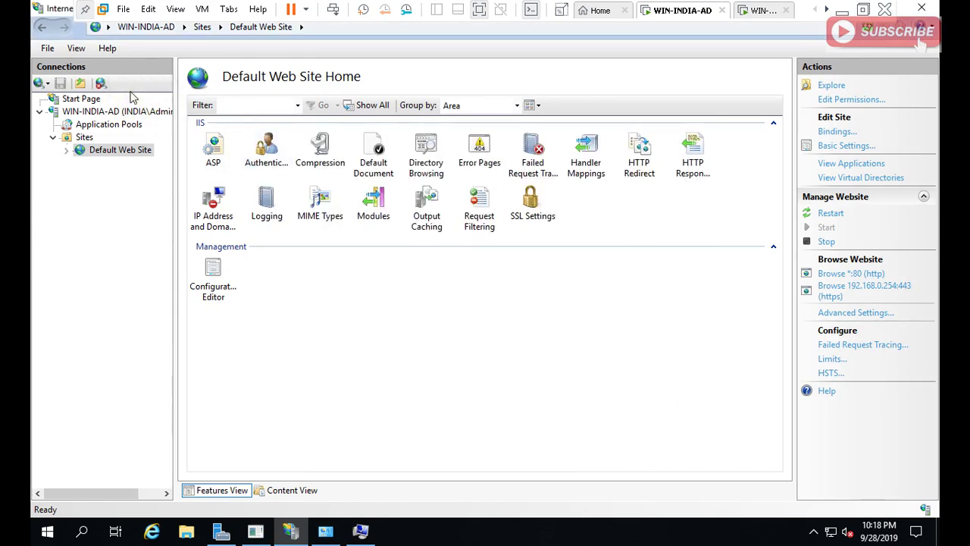
double_click(119, 111)
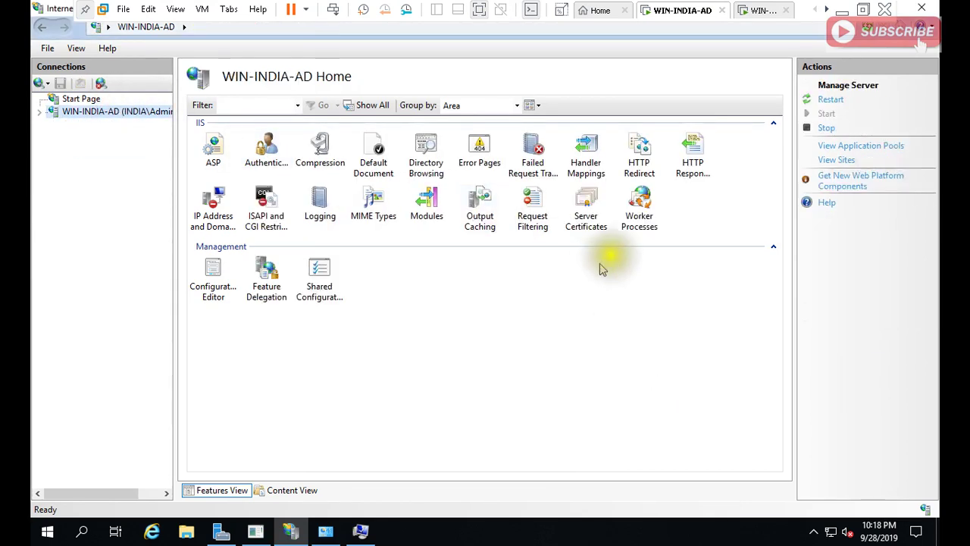
double_click(591, 226)
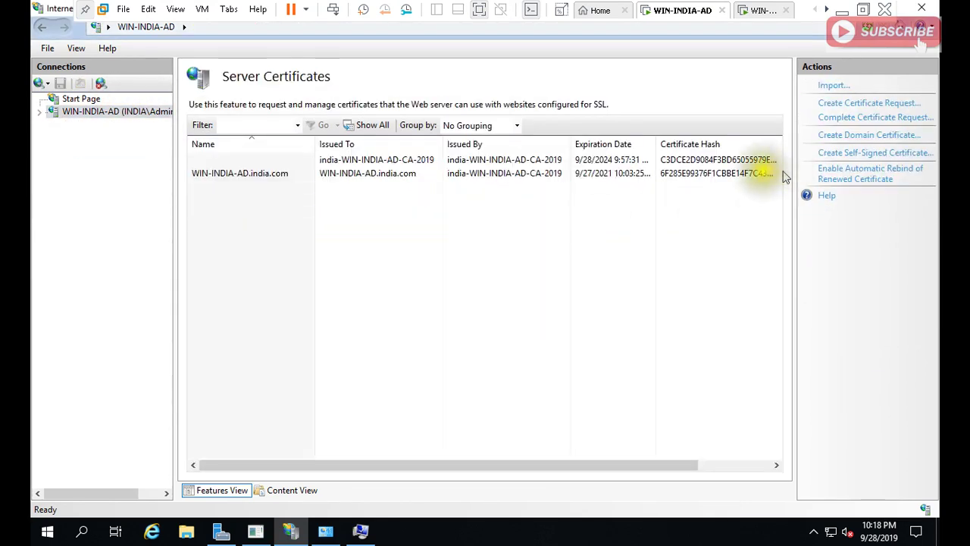
double_click(751, 174)
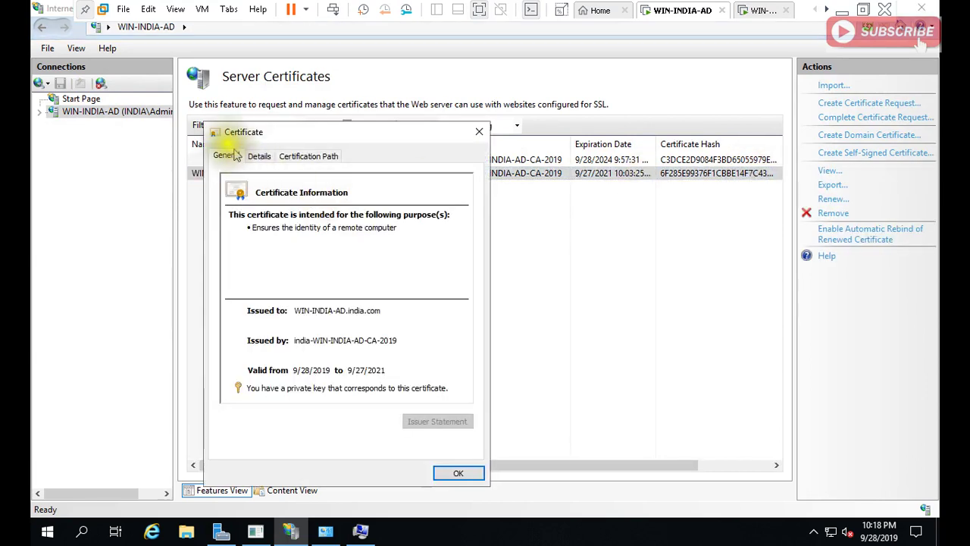
left_click(259, 156)
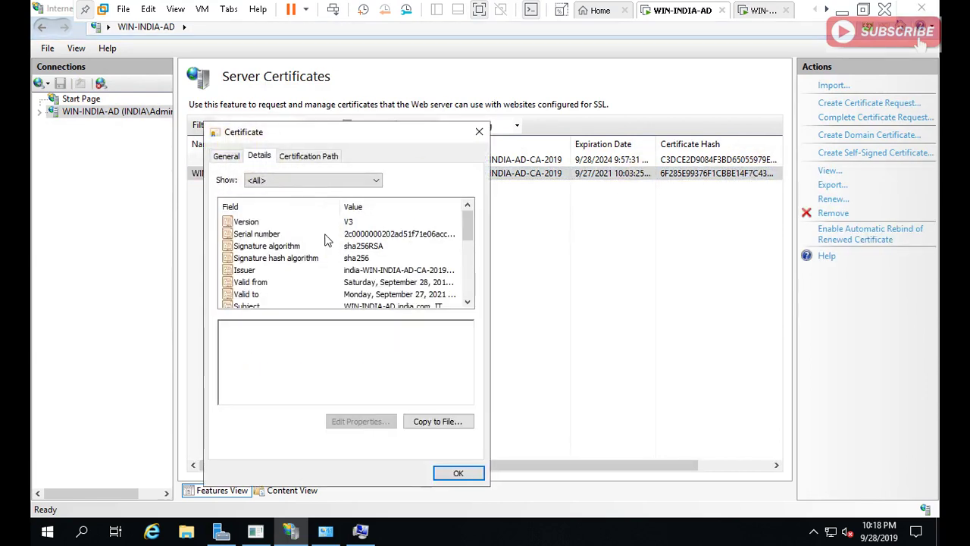
left_click(380, 235)
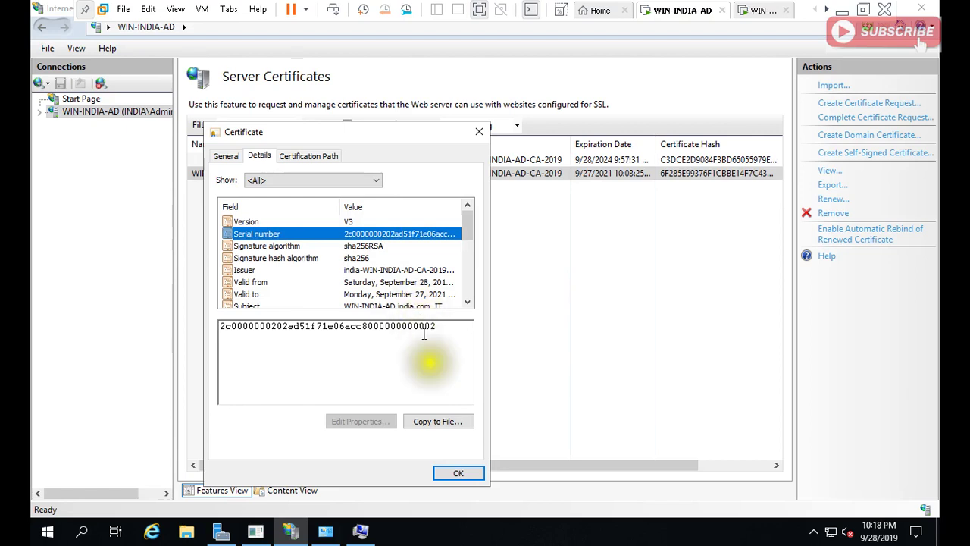
left_click(459, 473)
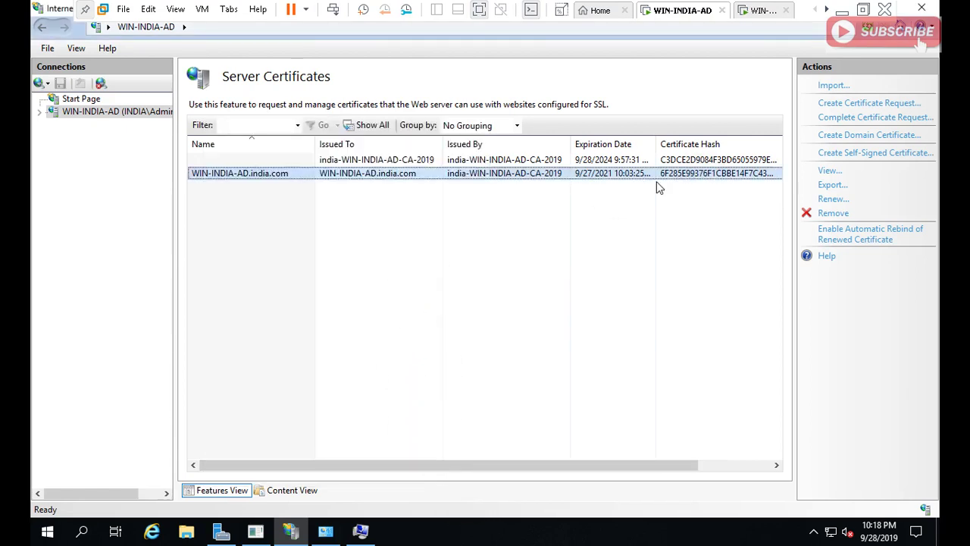
Close the System Properties and System windows on the current server.
left_click(756, 10)
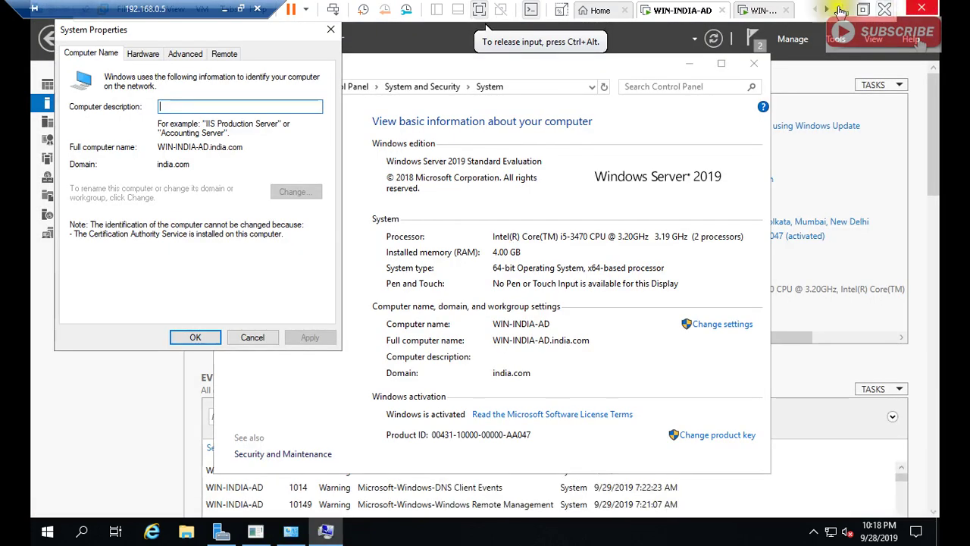
left_click(251, 347)
left_click(253, 340)
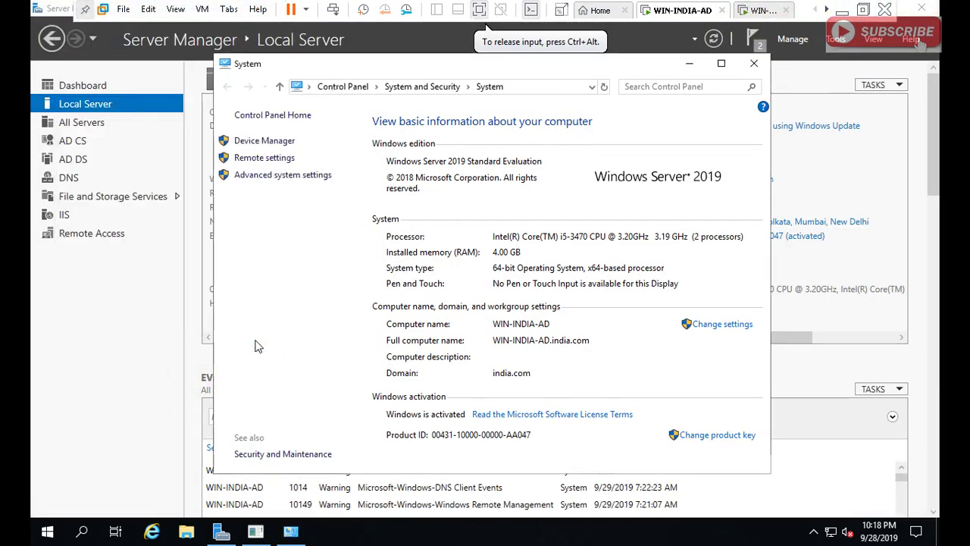
left_click(754, 64)
On WIN-ABCD-AD, close Site Bindings and IIS Manager and cancel System Properties.
left_click(761, 10)
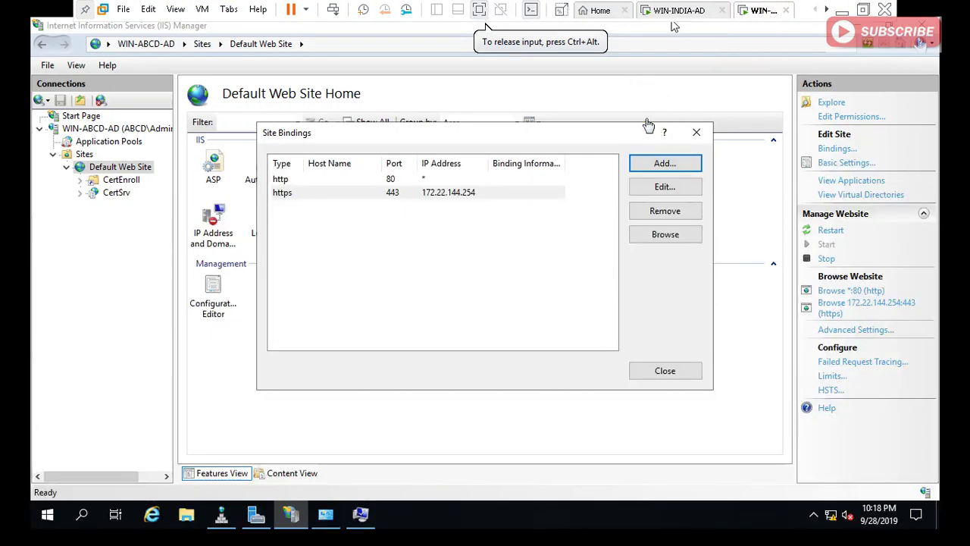
left_click(664, 372)
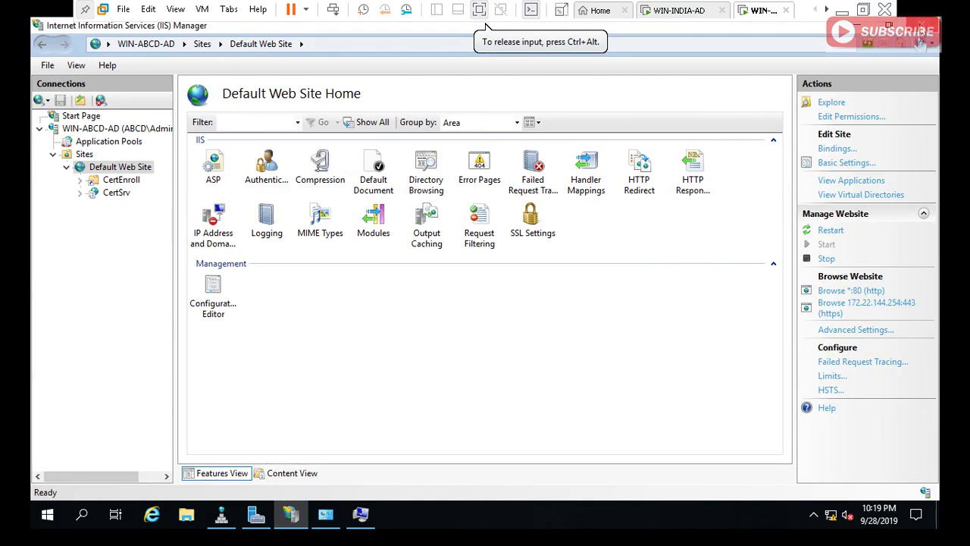
left_click(922, 25)
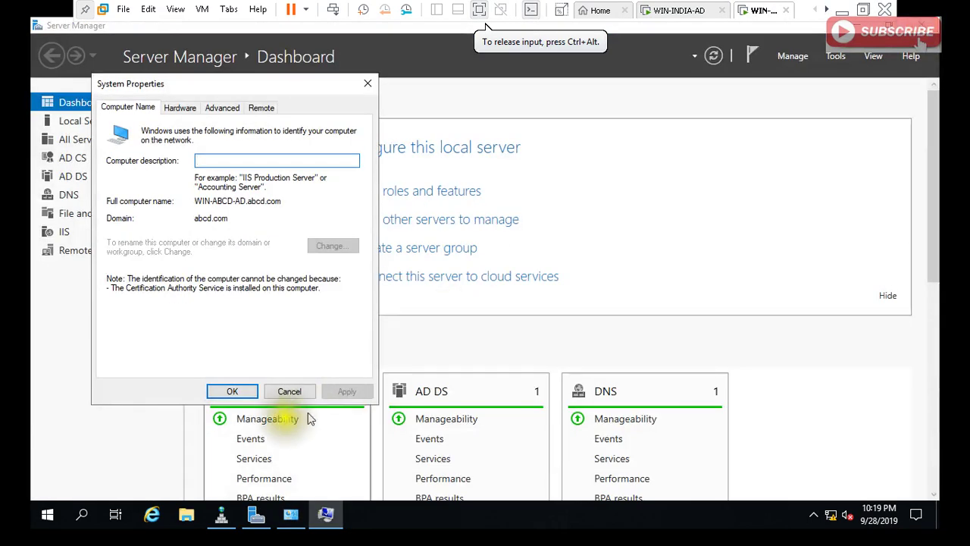
left_click(288, 393)
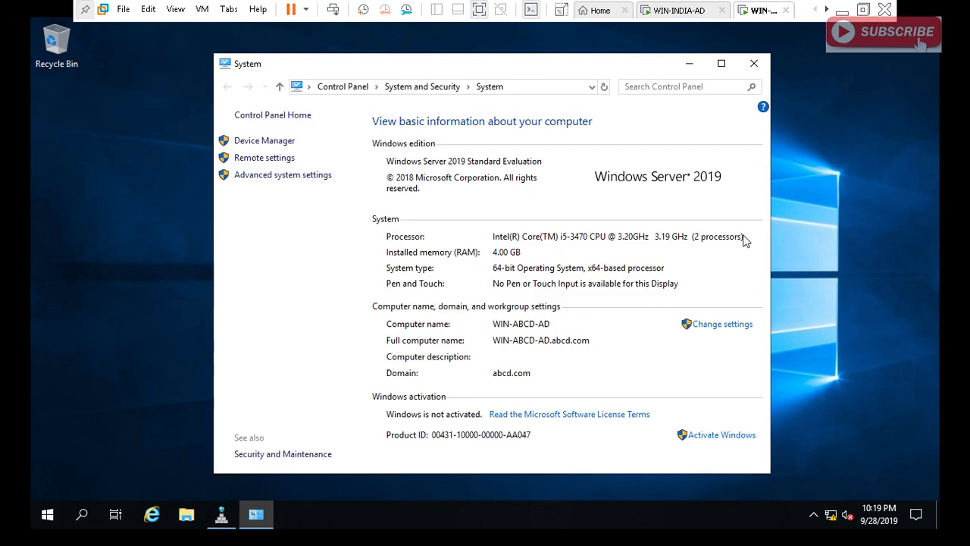
Launch mmc and add the Certificates snap-in for the local computer account.
key("super+r")
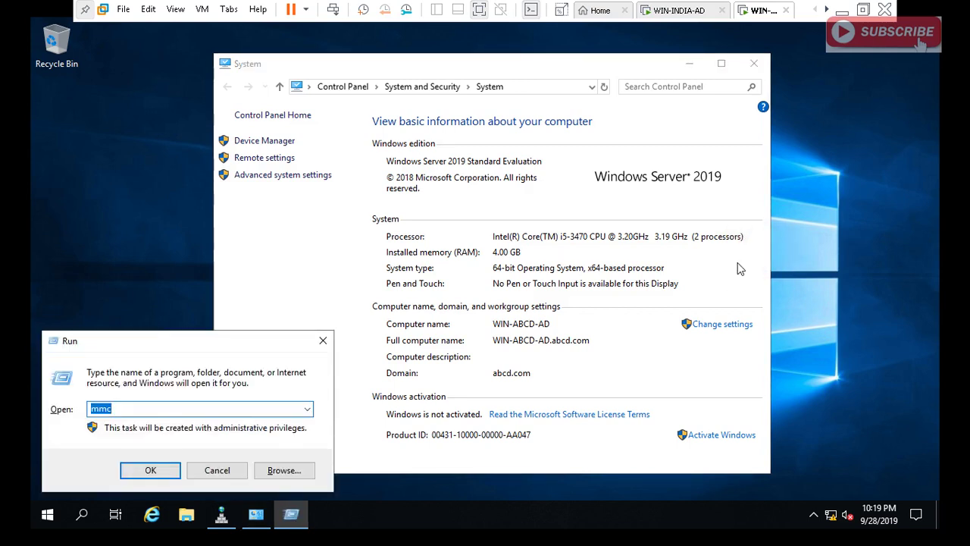
key("Return")
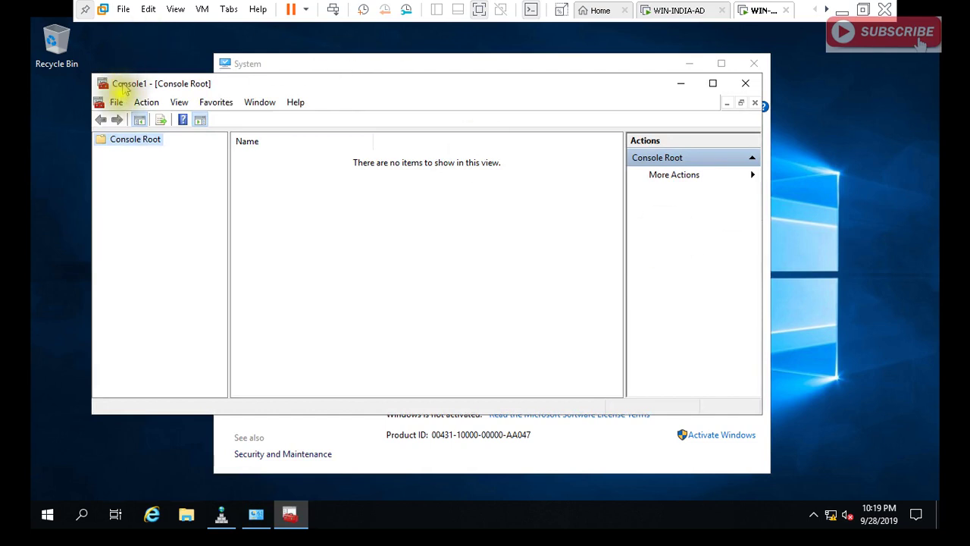
left_click(117, 102)
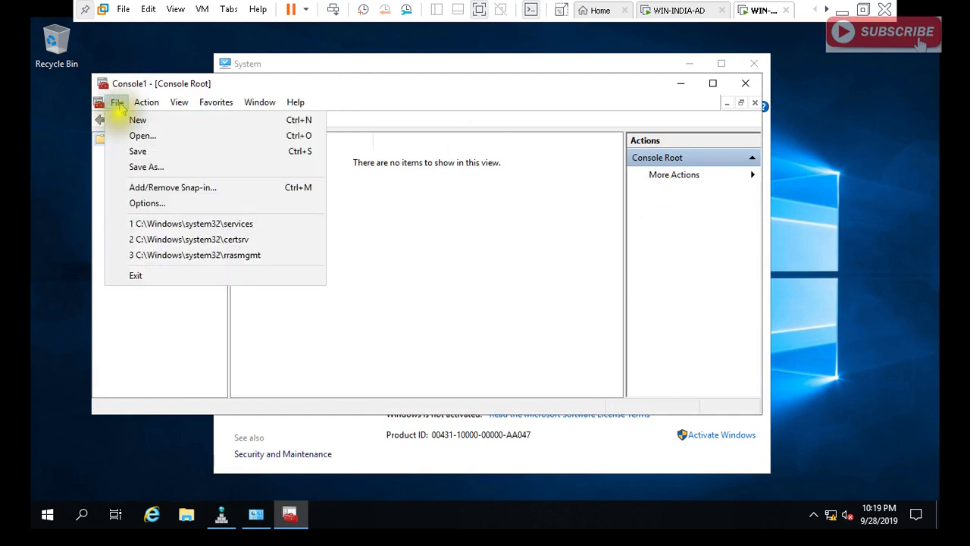
left_click(155, 187)
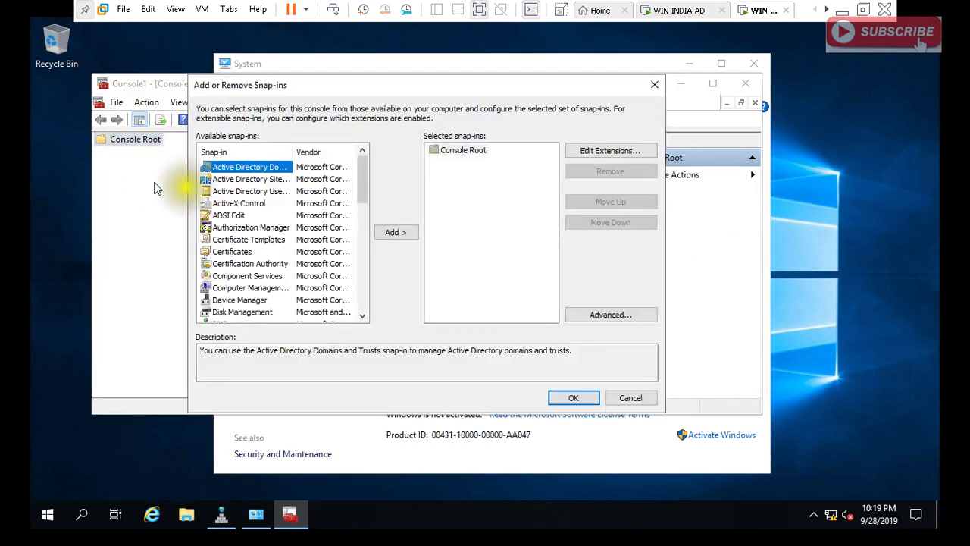
left_click(245, 255)
left_click(389, 232)
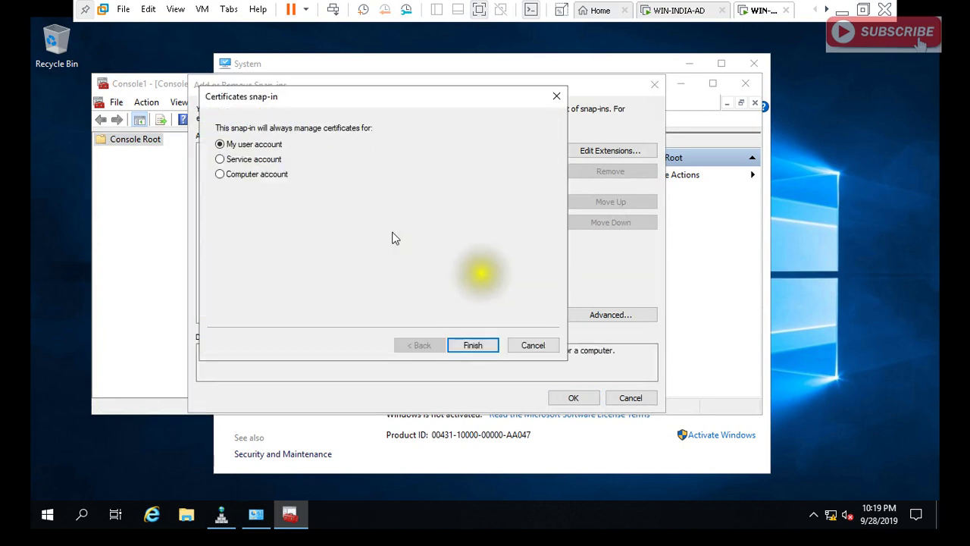
left_click(282, 176)
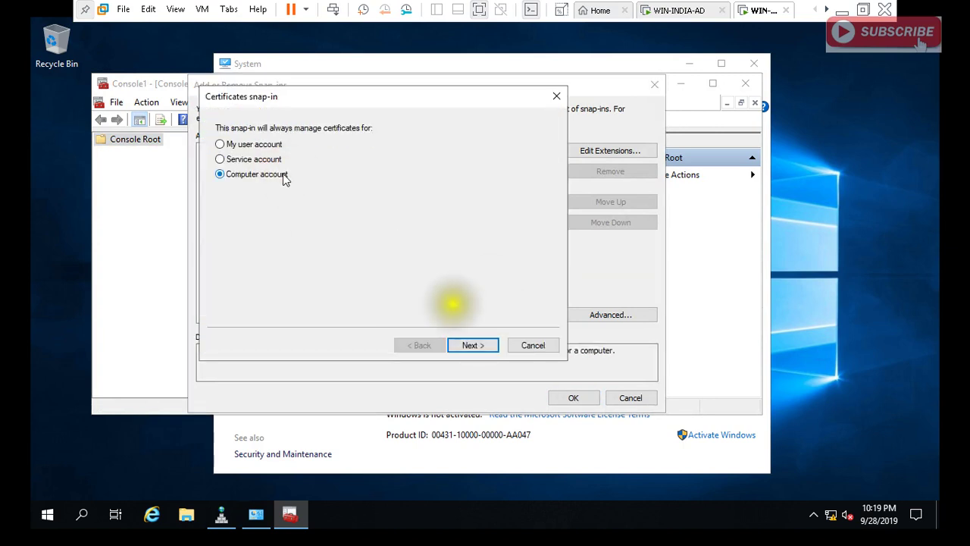
left_click(480, 348)
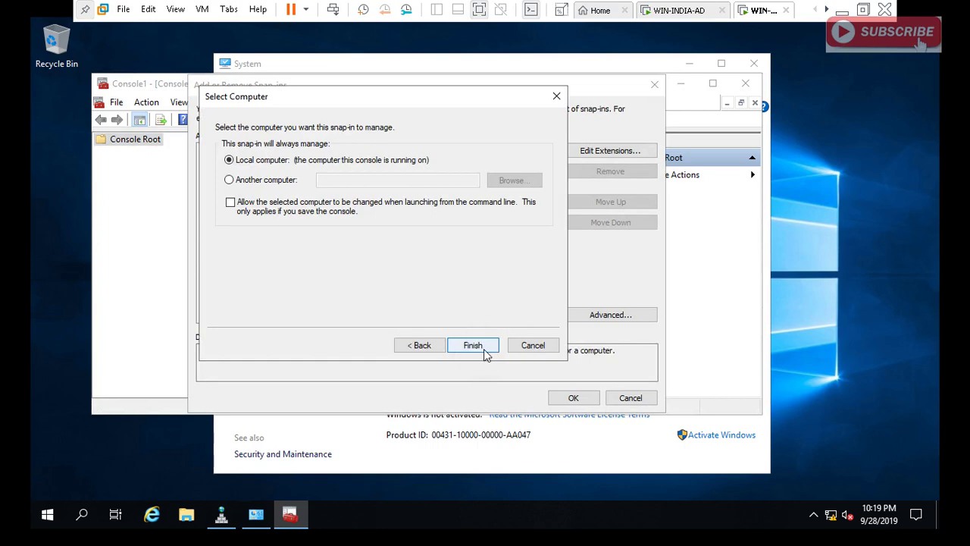
left_click(473, 346)
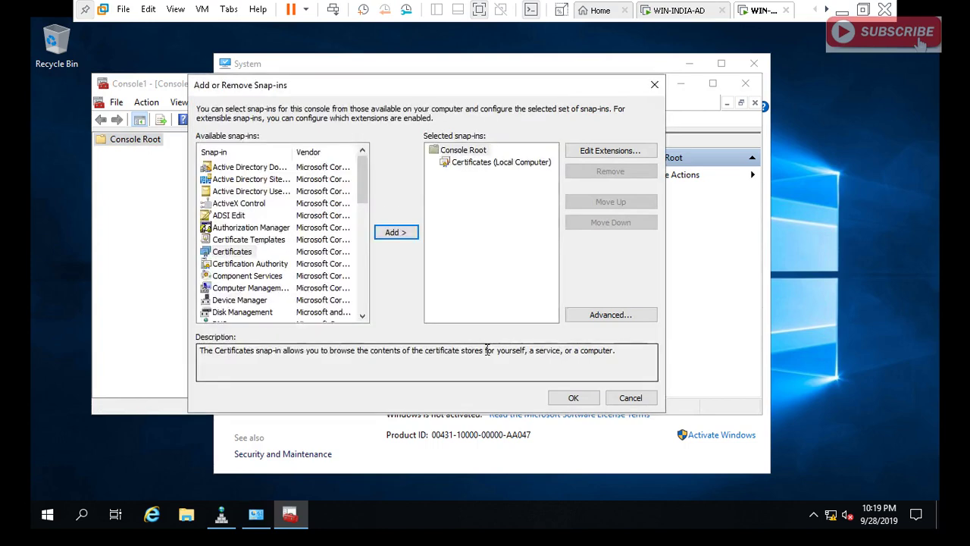
left_click(573, 397)
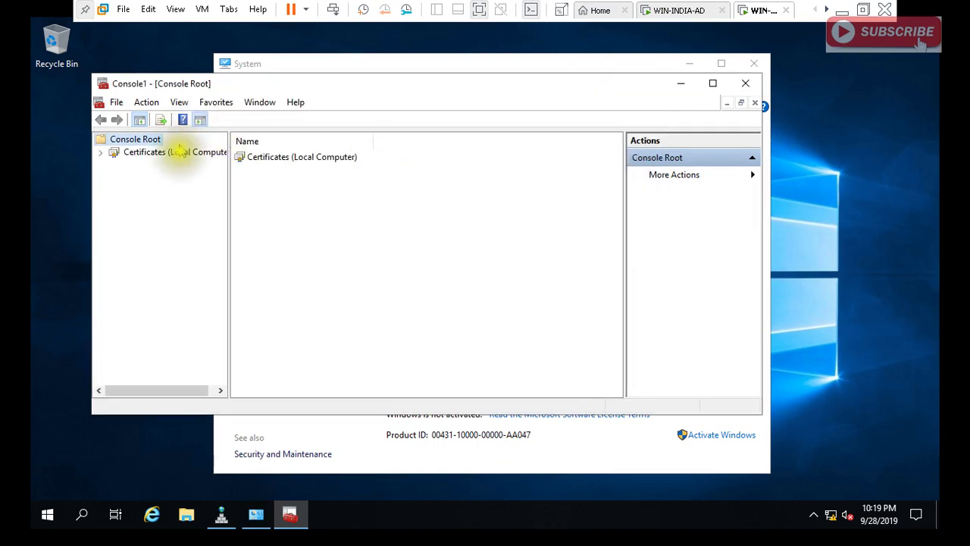
Open Personal > Certificates and bring up actions for the WIN-ABCD-AD.abcd.com certificate.
double_click(182, 152)
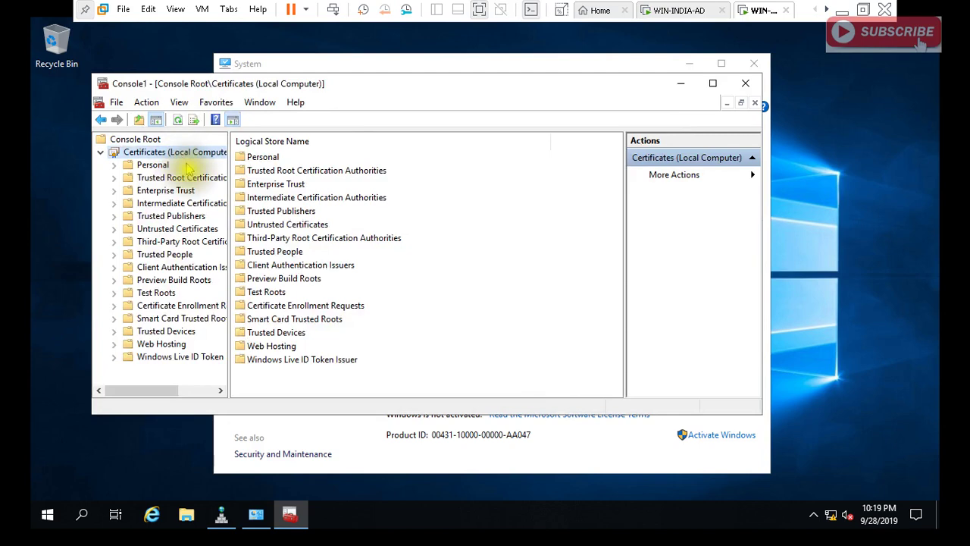
double_click(153, 165)
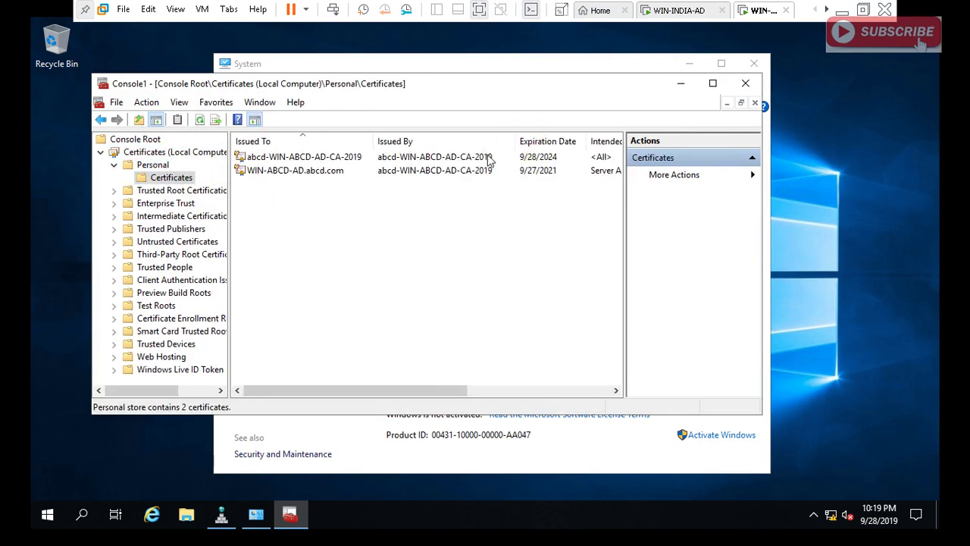
left_click(713, 84)
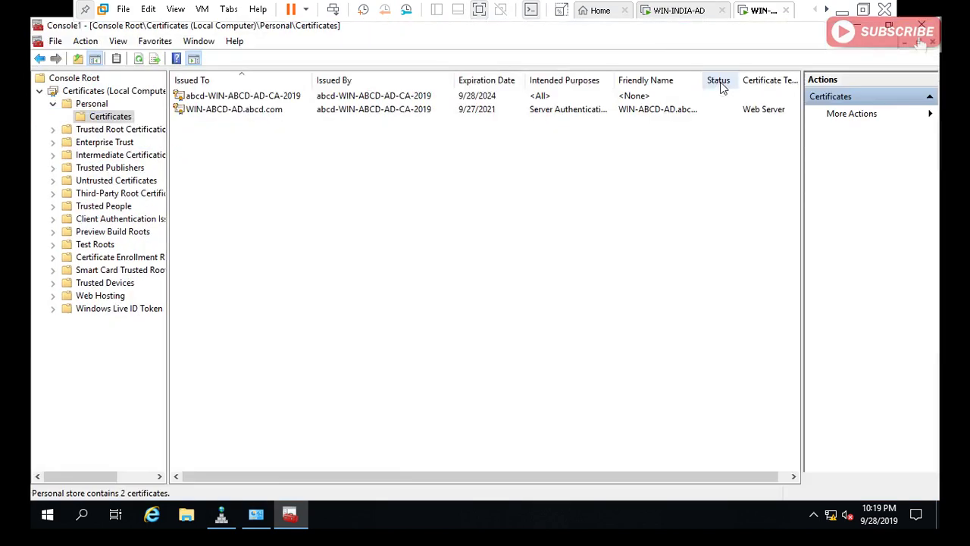
left_click(412, 114)
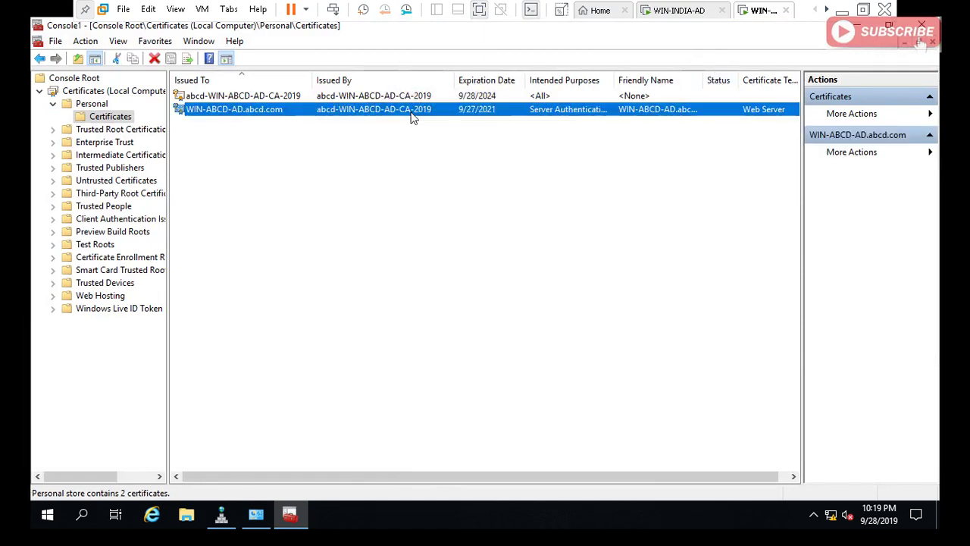
right_click(411, 113)
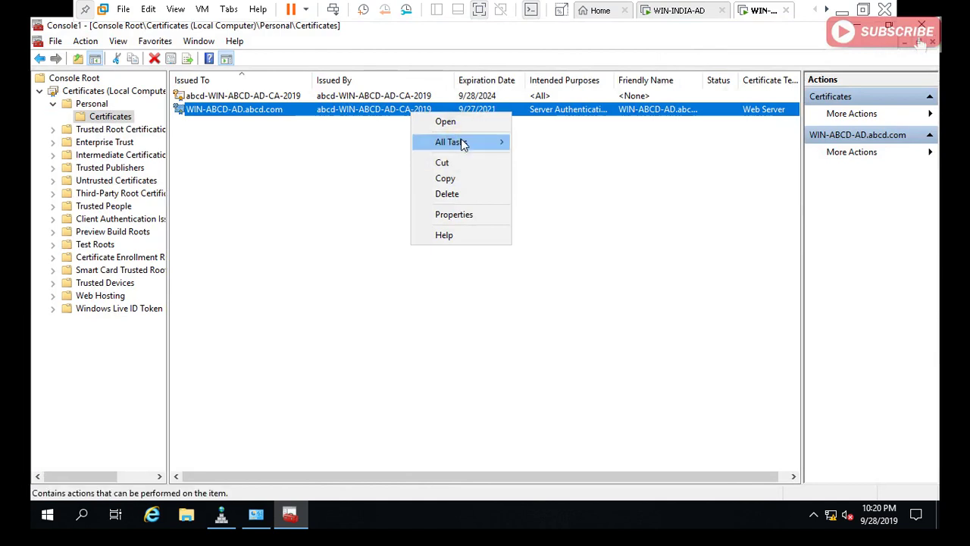
Start exporting the certificate without its private key in DER encoded binary X.509 format.
mouse_move(462, 140)
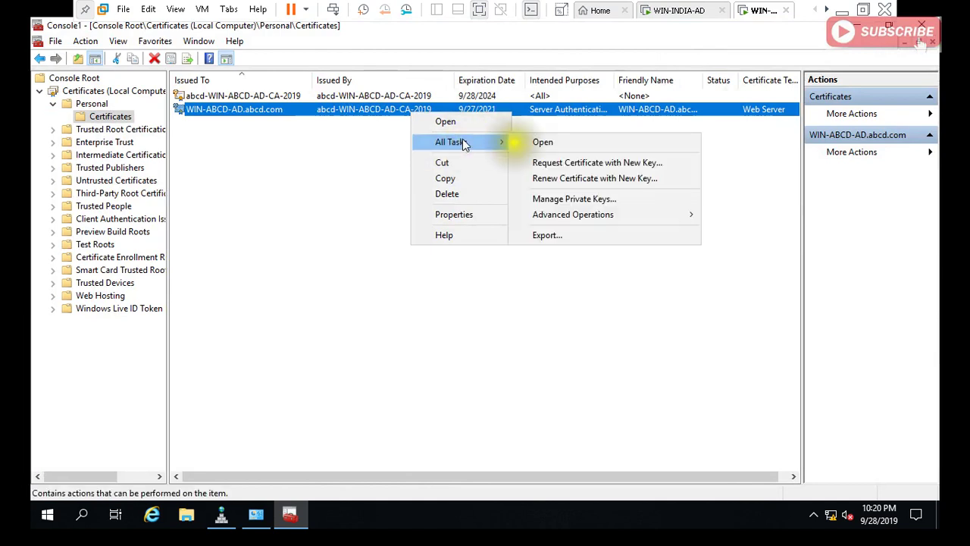
left_click(554, 236)
left_click(588, 428)
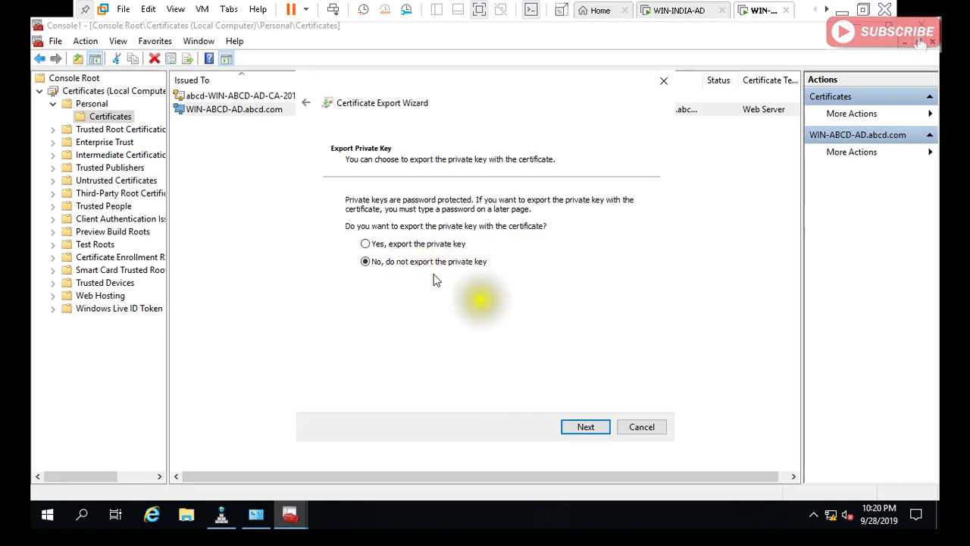
left_click(581, 429)
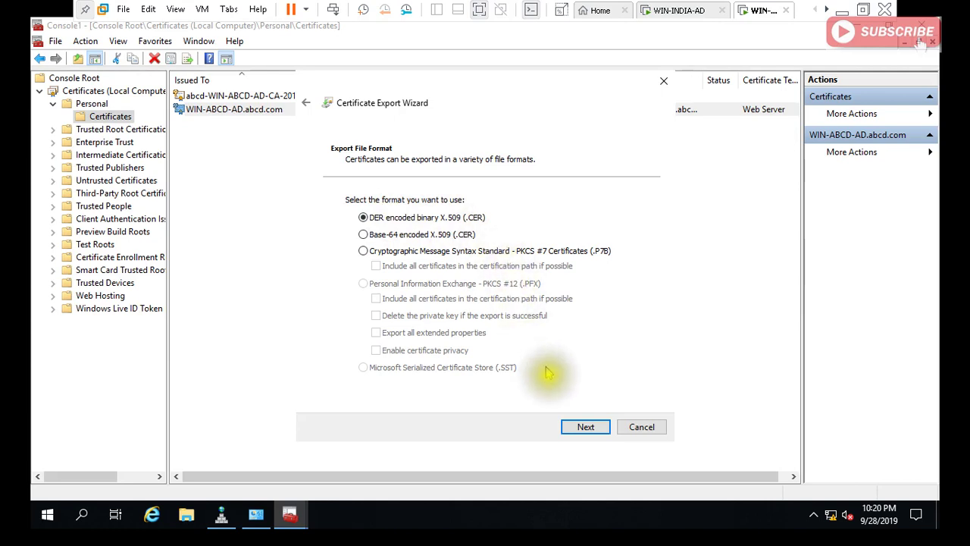
left_click(585, 427)
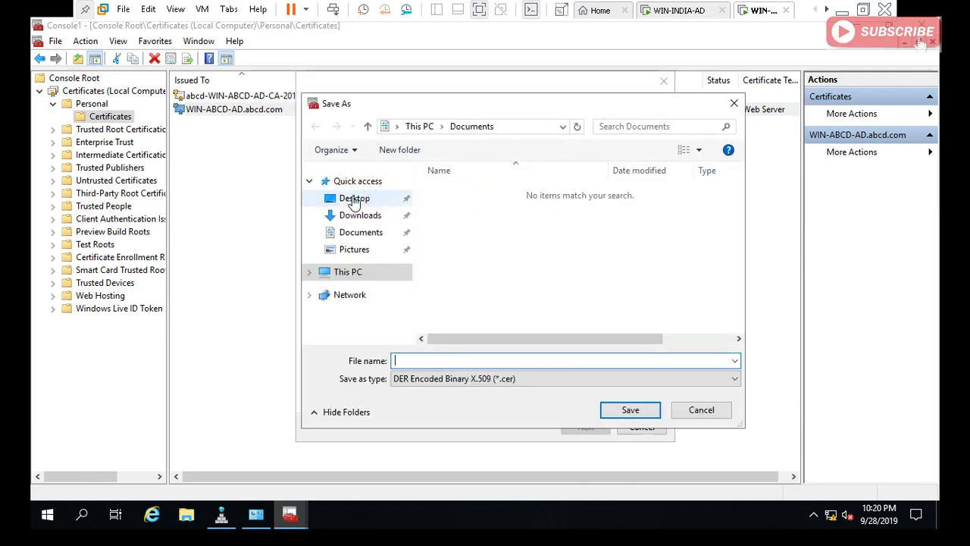
Save the export to the Desktop as INDIA-FD and finish the wizard.
left_click(354, 199)
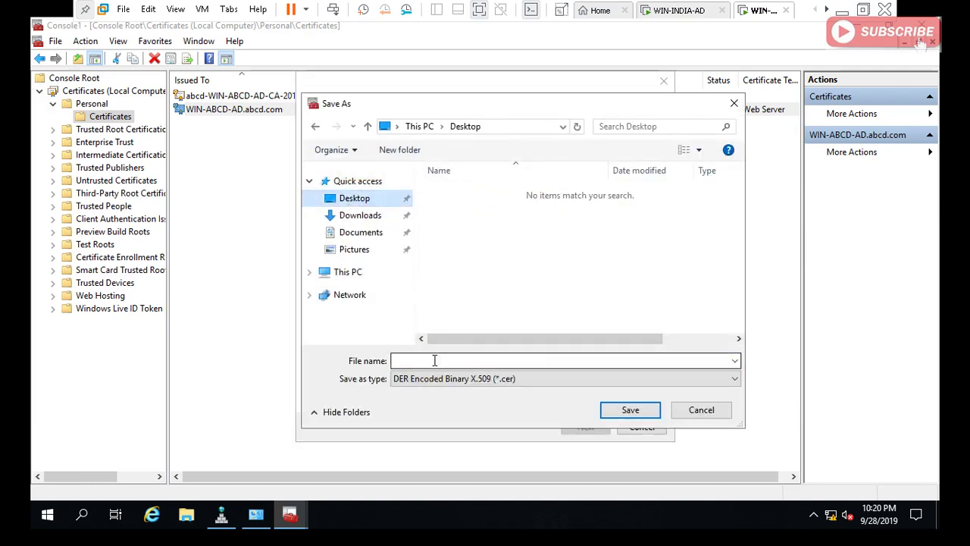
left_click(434, 360)
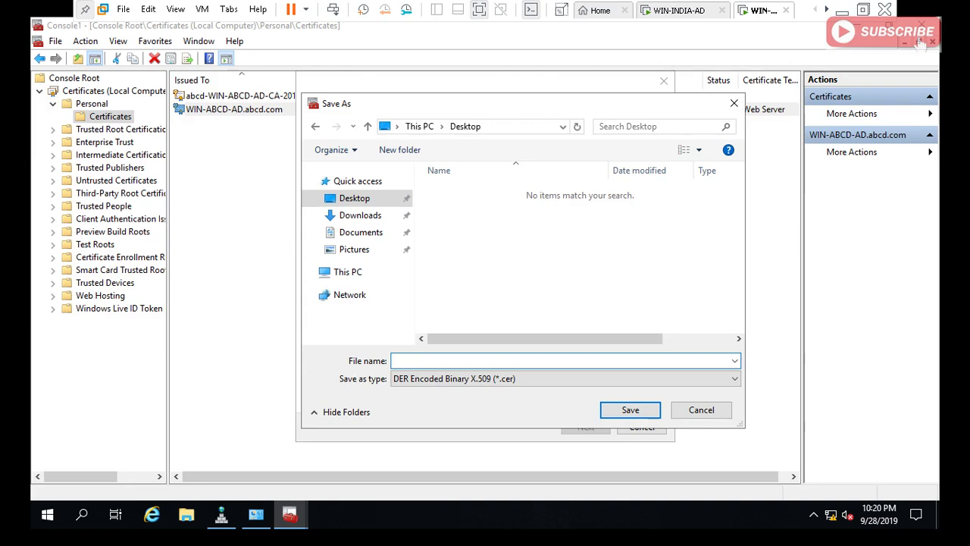
key("Tab")
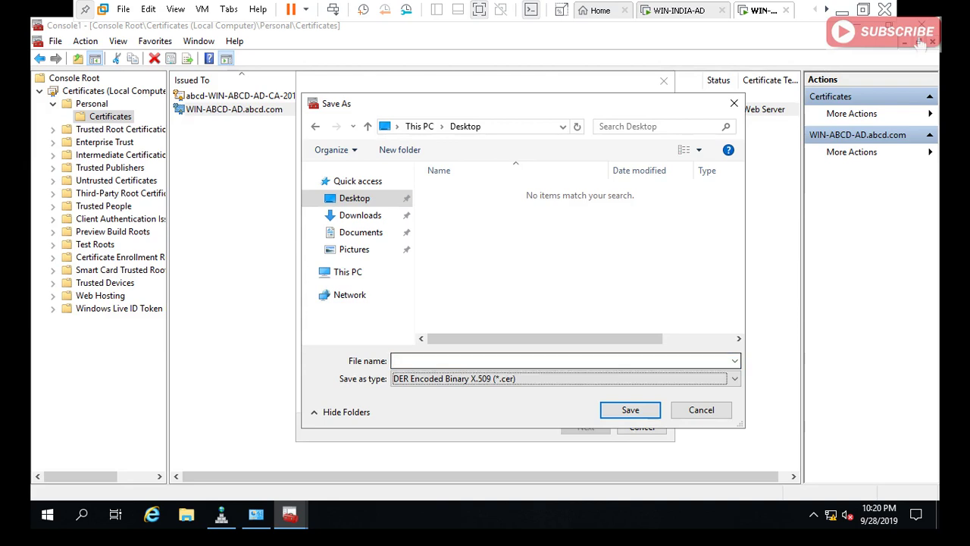
left_click(427, 358)
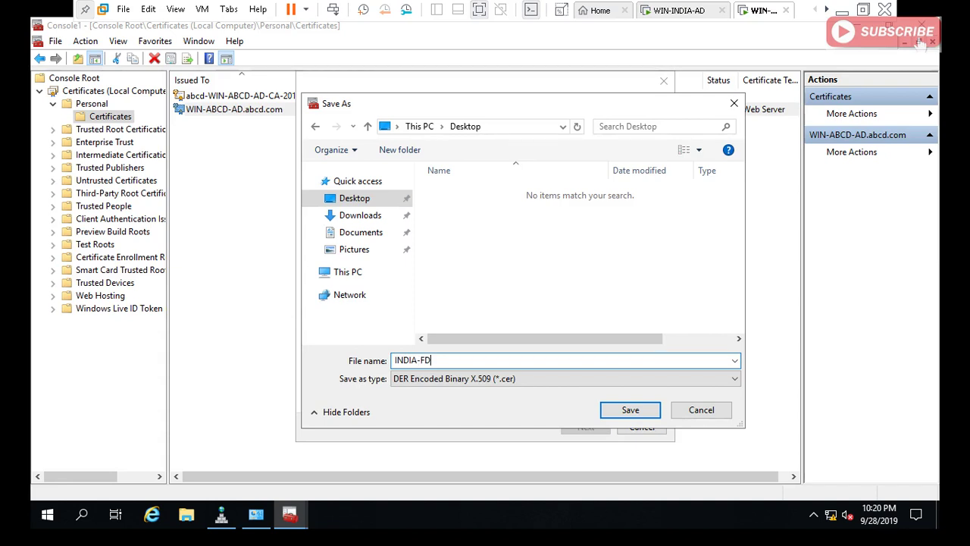
left_click(630, 410)
left_click(587, 427)
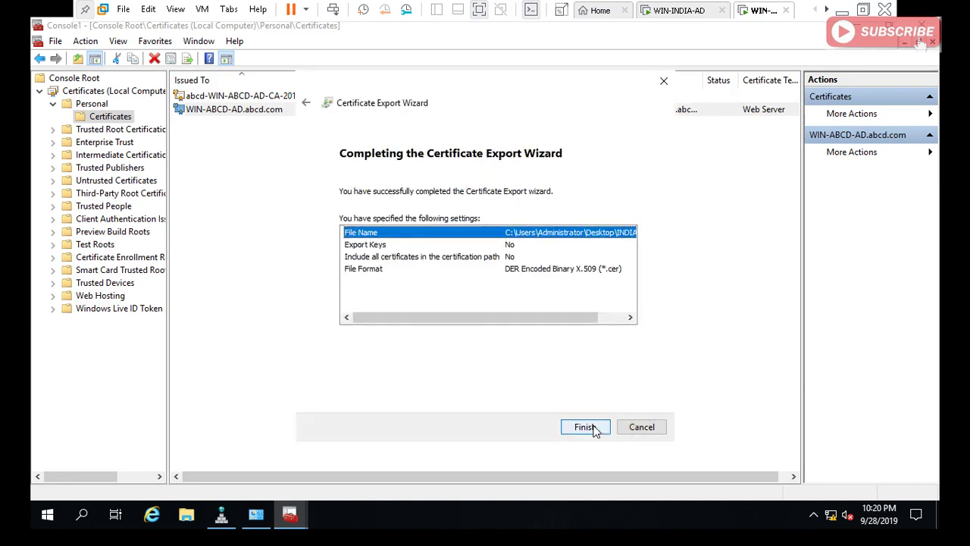
left_click(593, 428)
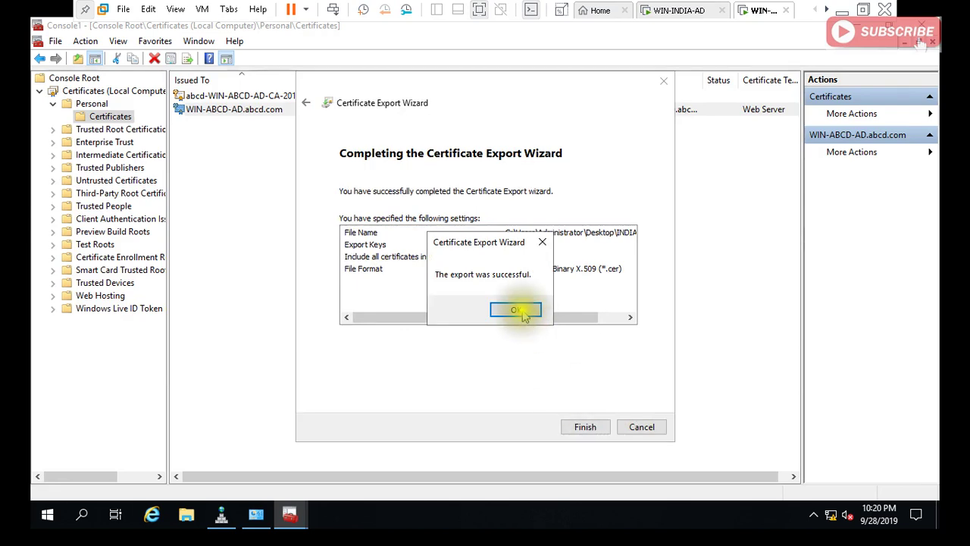
left_click(519, 310)
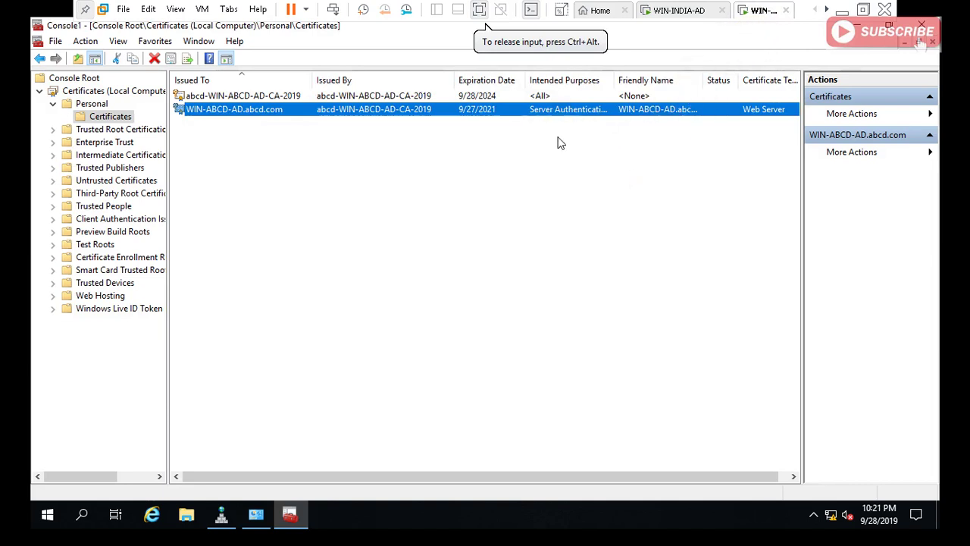
Export the WIN-ABCD-AD.abcd.com certificate again, without private key, as DER binary.
right_click(407, 113)
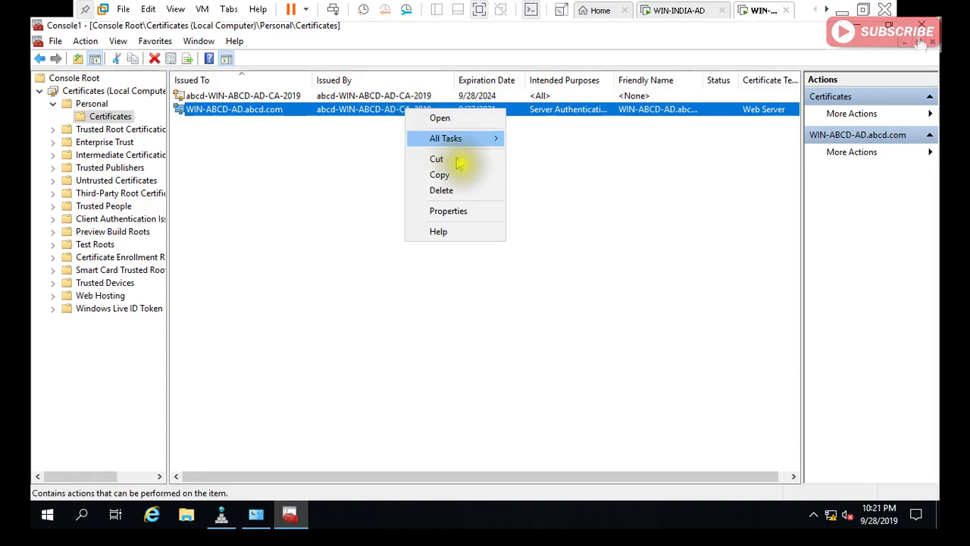
mouse_move(467, 138)
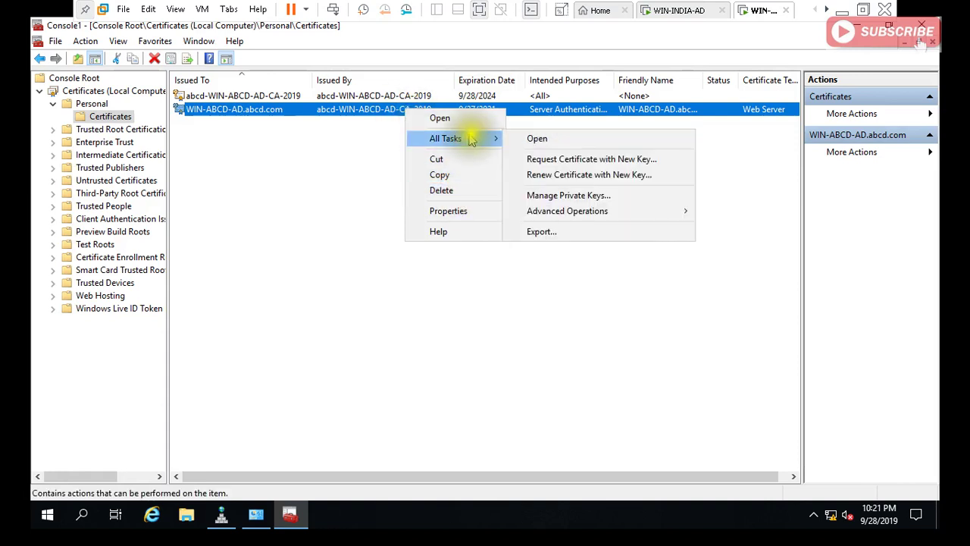
left_click(543, 232)
left_click(579, 428)
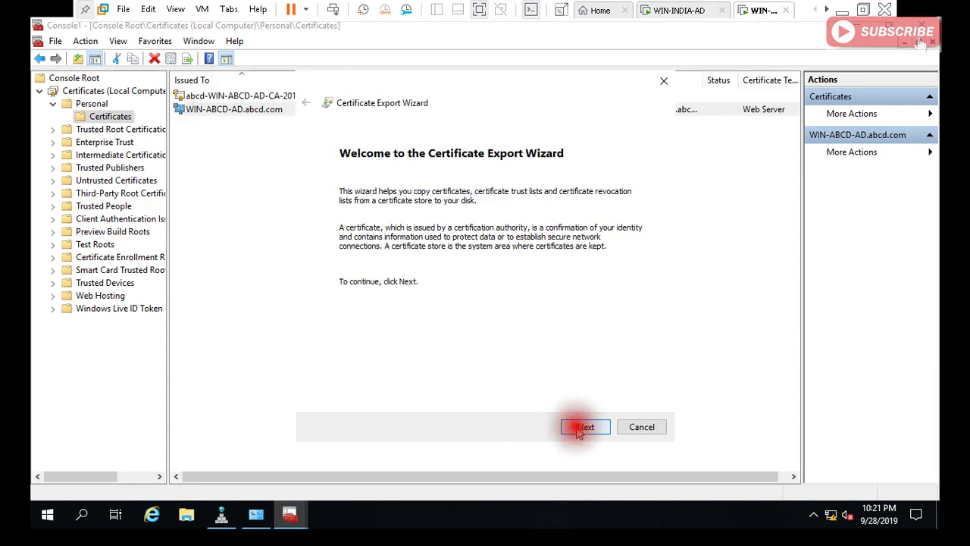
left_click(578, 428)
left_click(577, 428)
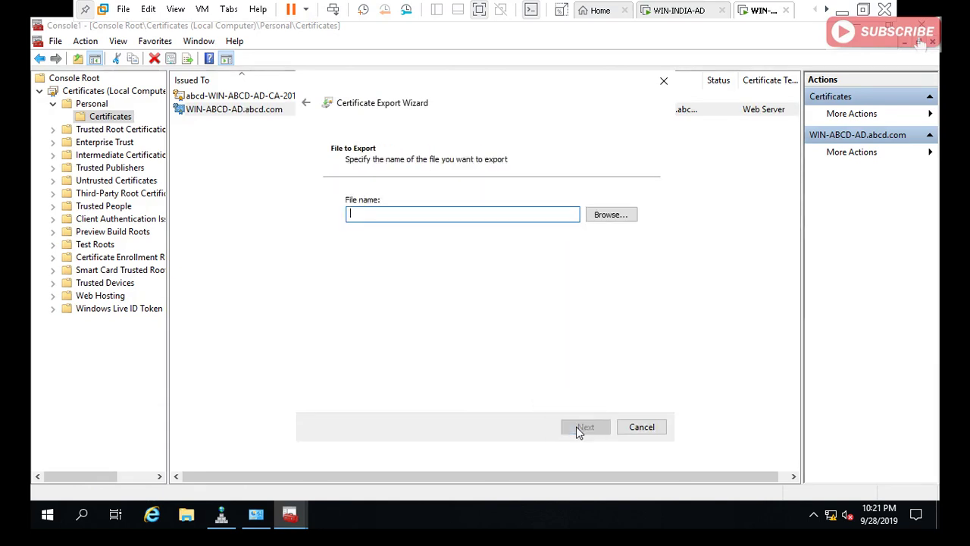
Save the export as abcd-FD.cer on the Desktop and finish the wizard.
left_click(611, 216)
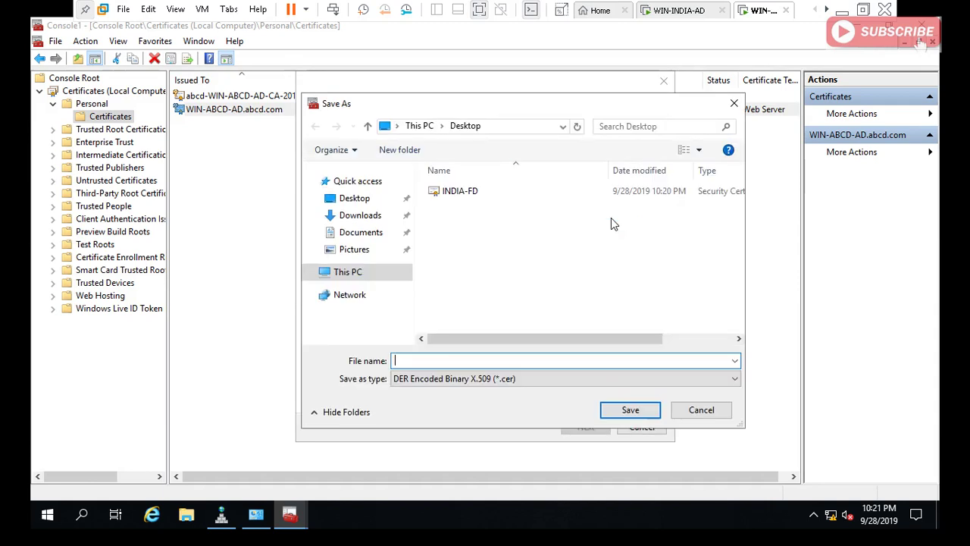
left_click(459, 194)
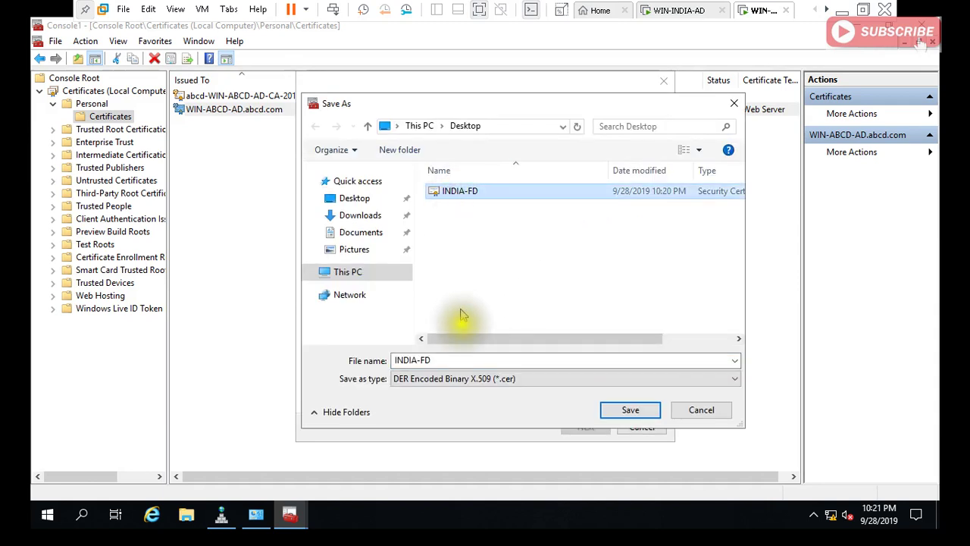
double_click(416, 361)
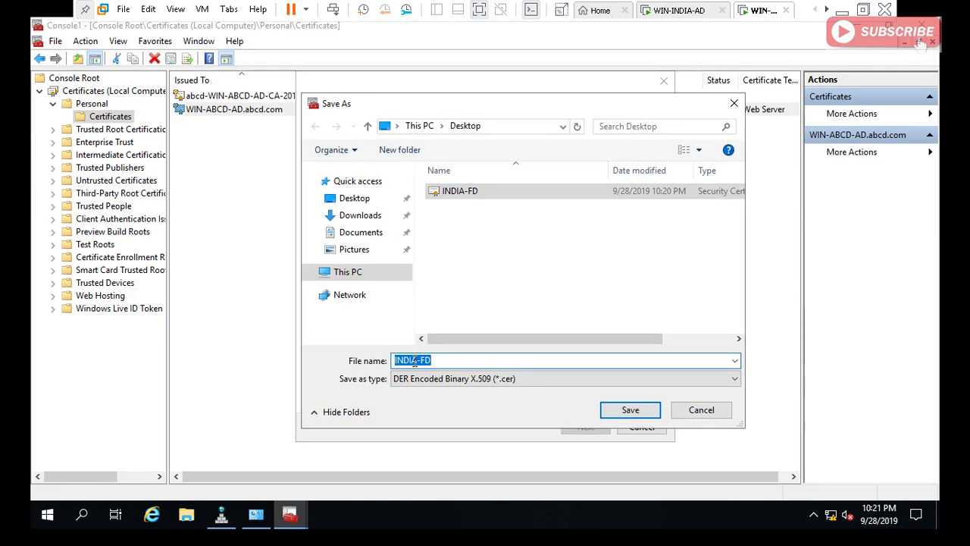
left_click(417, 361)
key("BackSpace")
key("BackSpace")
key("BackSpace")
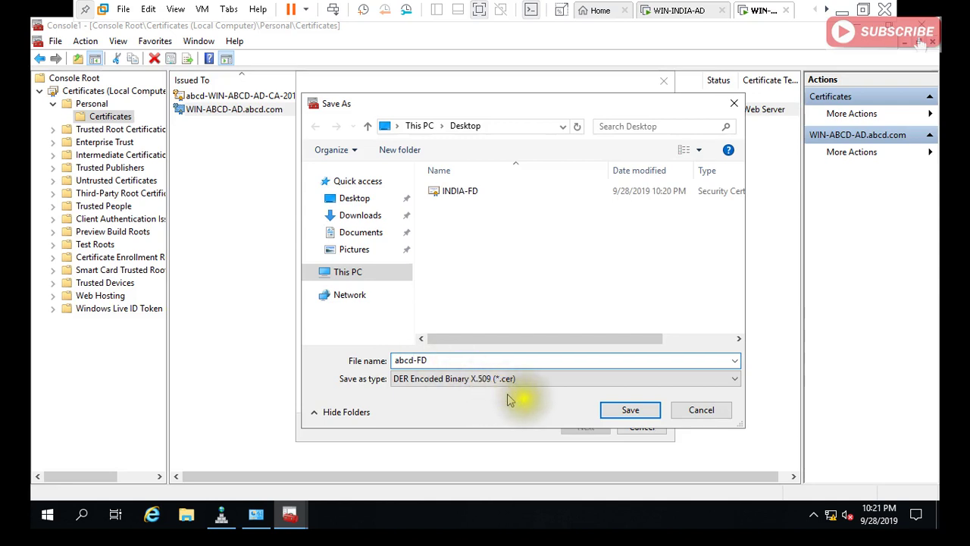
left_click(630, 410)
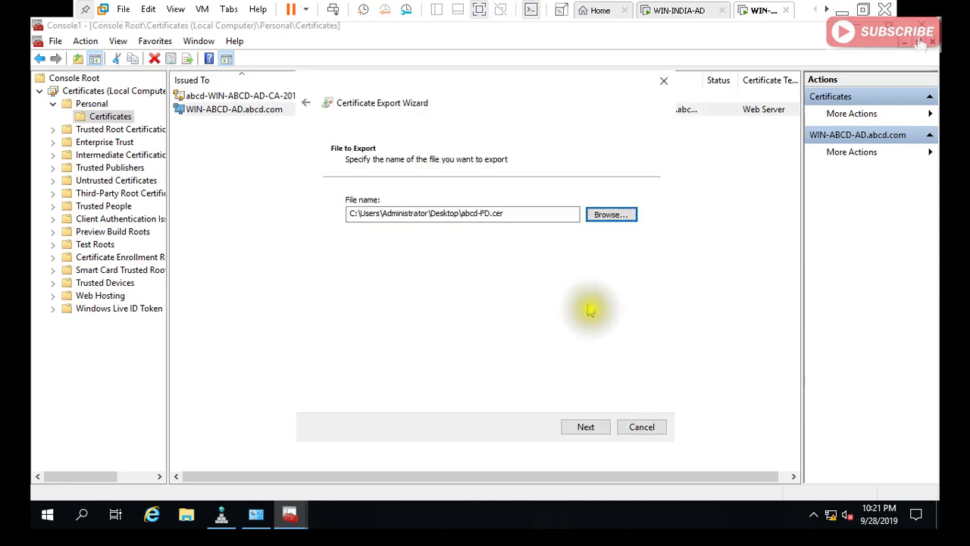
left_click(587, 428)
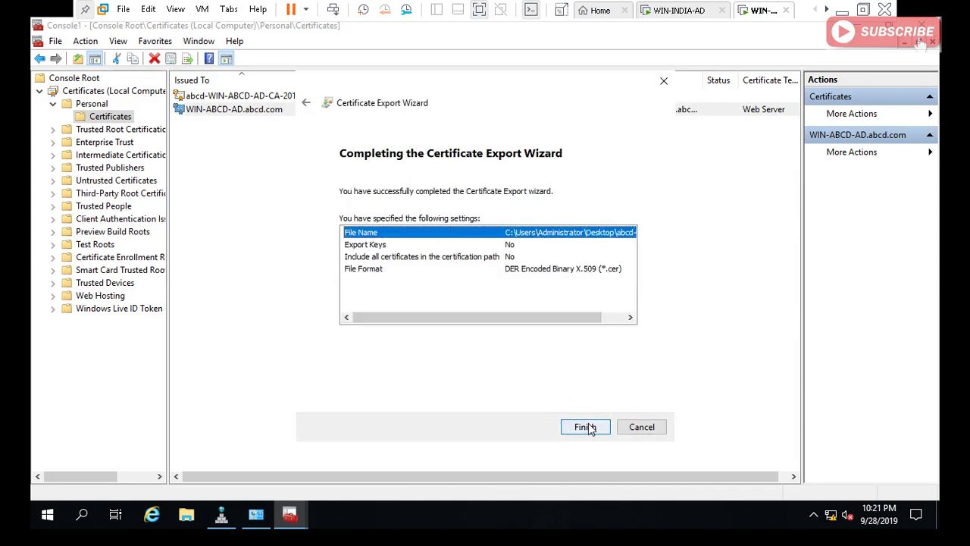
left_click(587, 428)
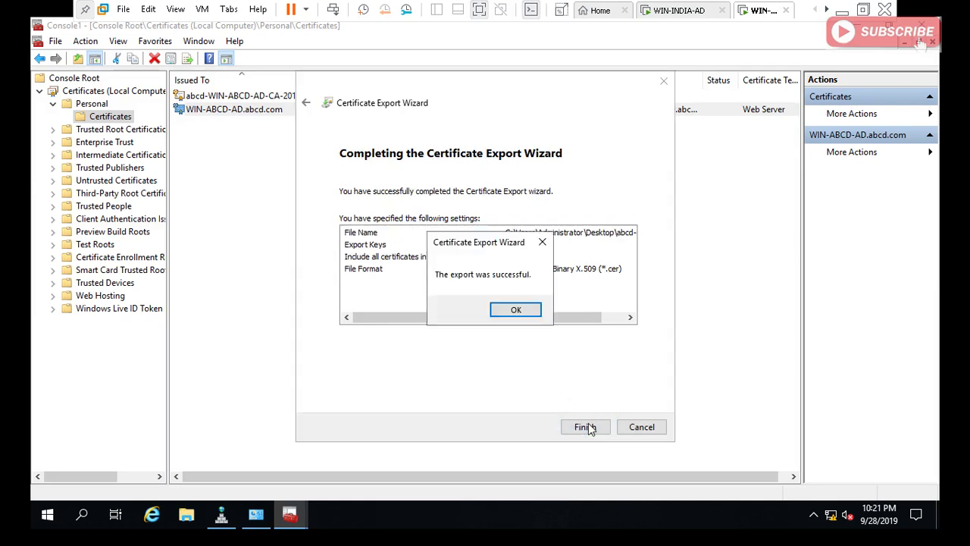
left_click(516, 310)
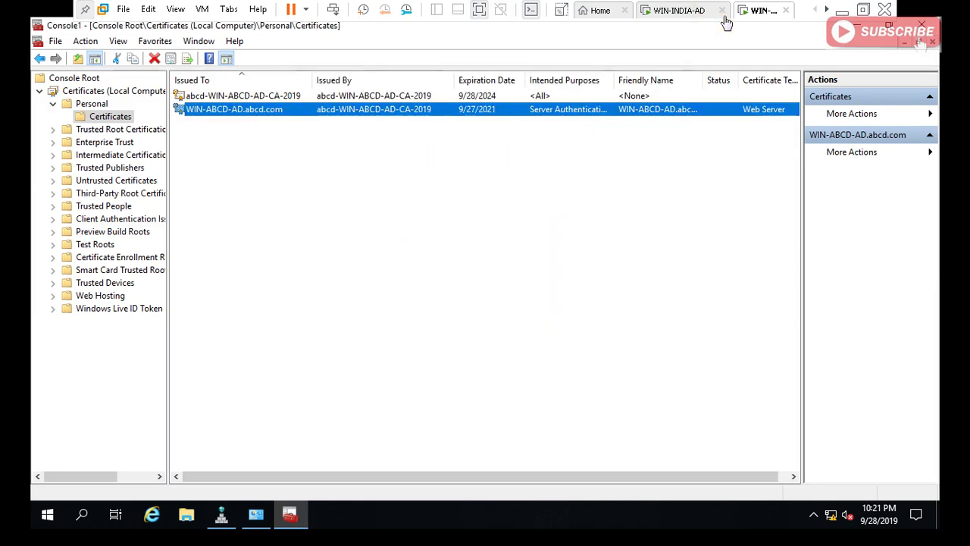
left_click(678, 11)
left_click(477, 212)
Launch mmc on WIN-INDIA-AD and add the Certificates snap-in for the local computer.
key("super+r")
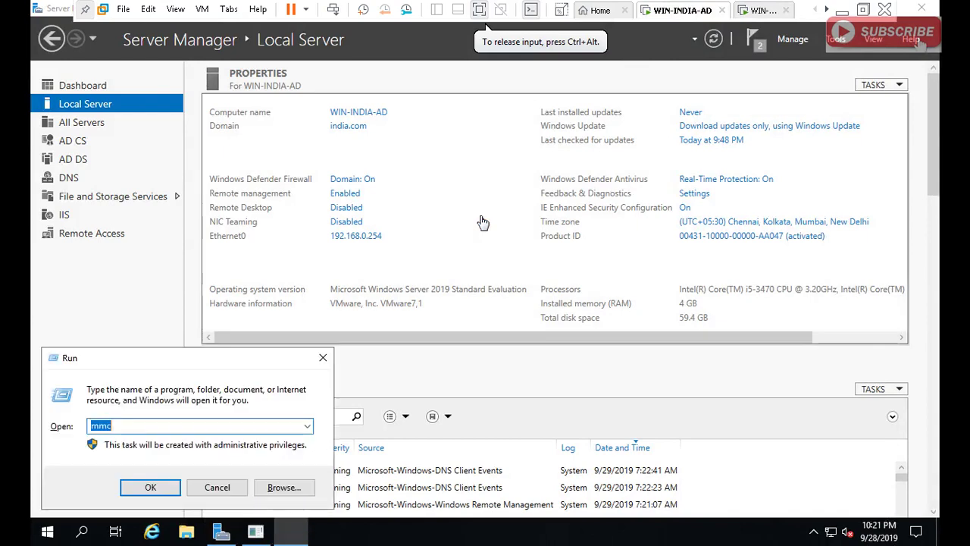
key("Return")
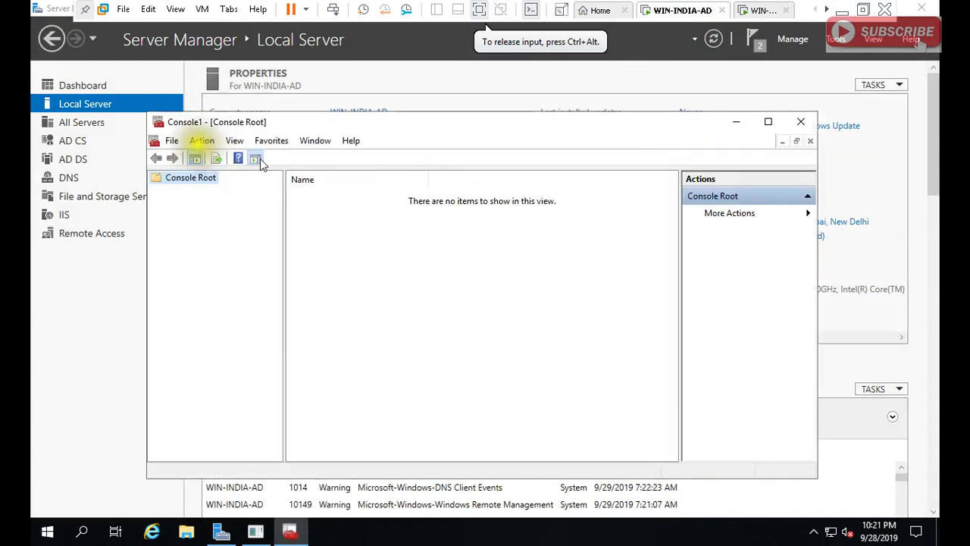
left_click(172, 140)
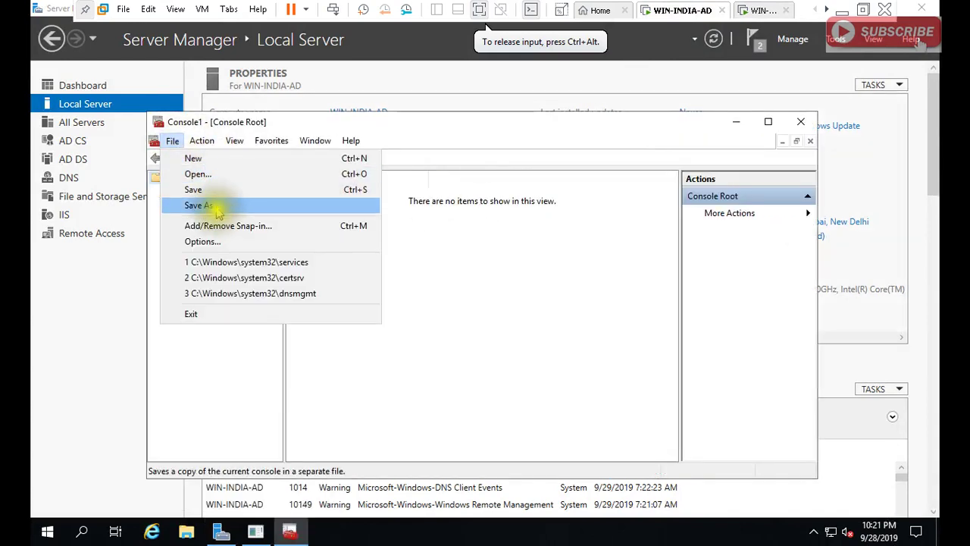
left_click(222, 229)
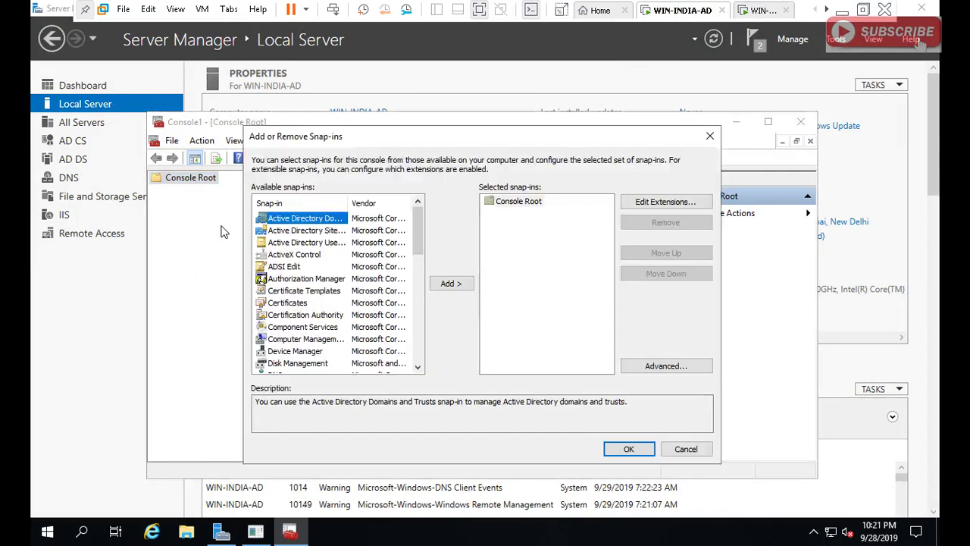
left_click(288, 302)
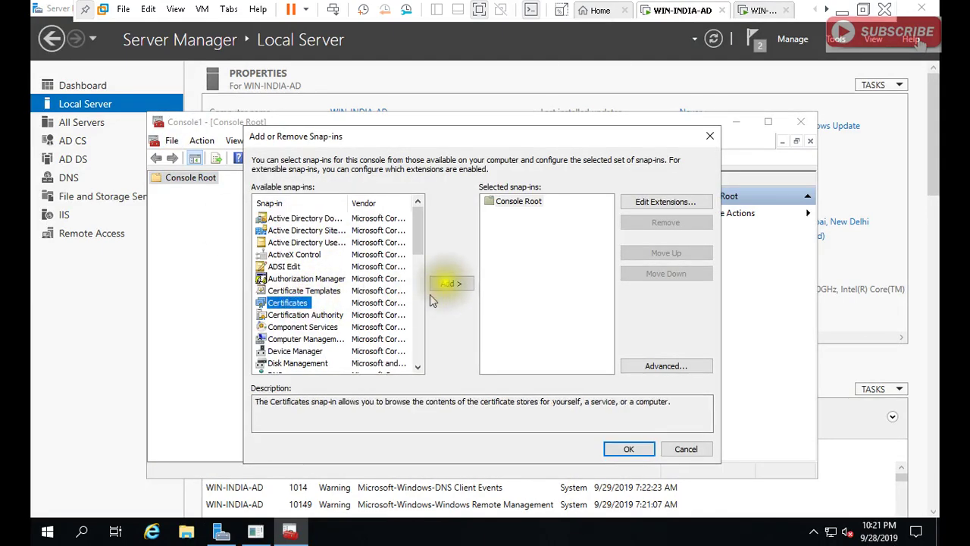
left_click(451, 283)
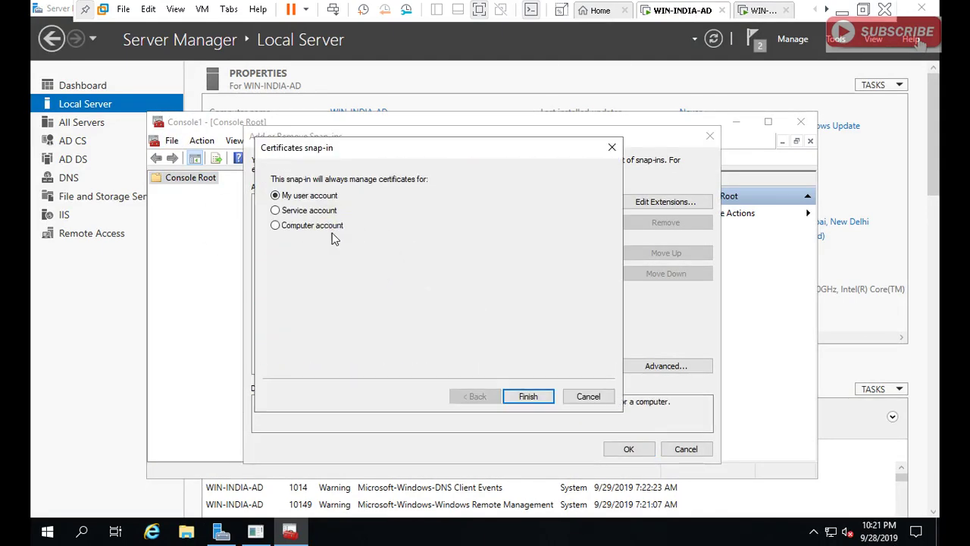
left_click(331, 230)
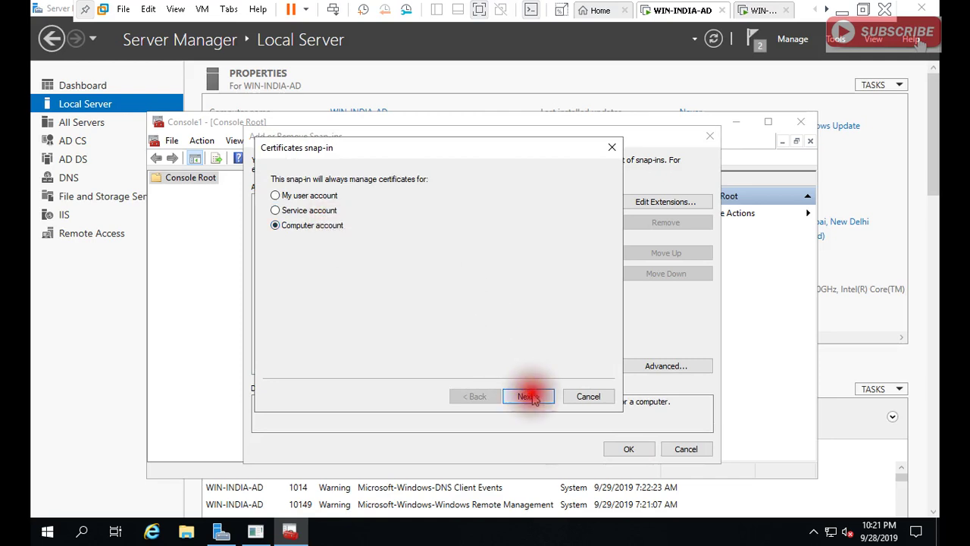
left_click(529, 396)
left_click(528, 396)
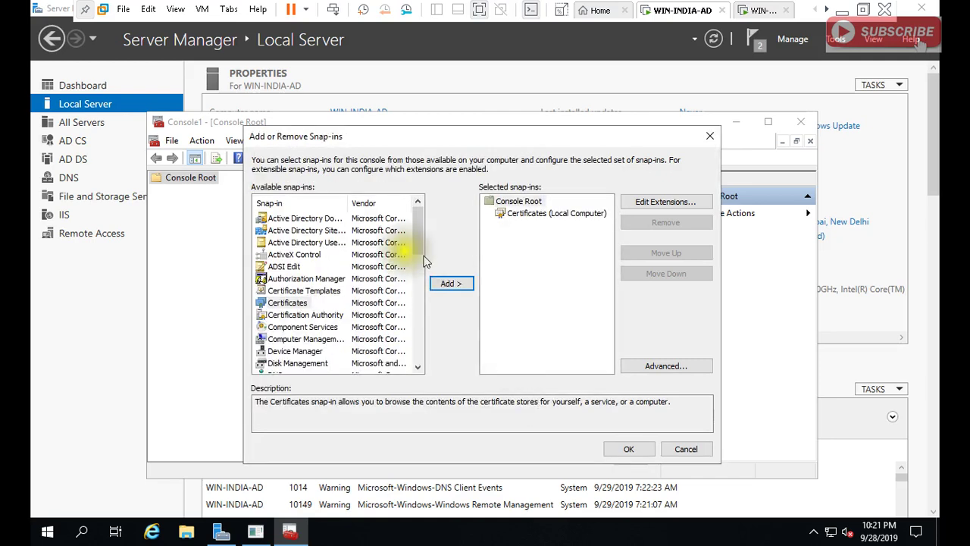
left_click(628, 449)
Open Personal > Certificates and select the WIN-INDIA-AD.india.com certificate.
double_click(258, 190)
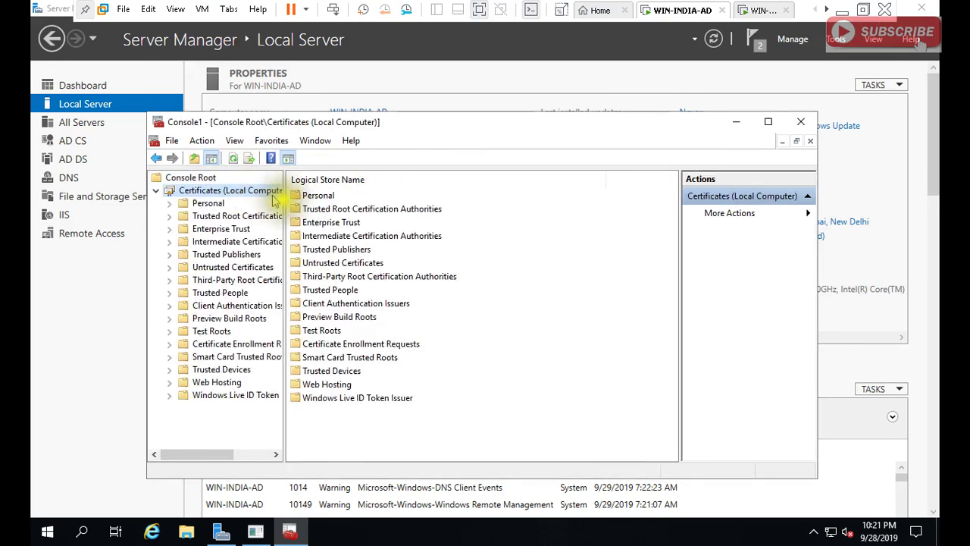
double_click(316, 196)
left_click(319, 197)
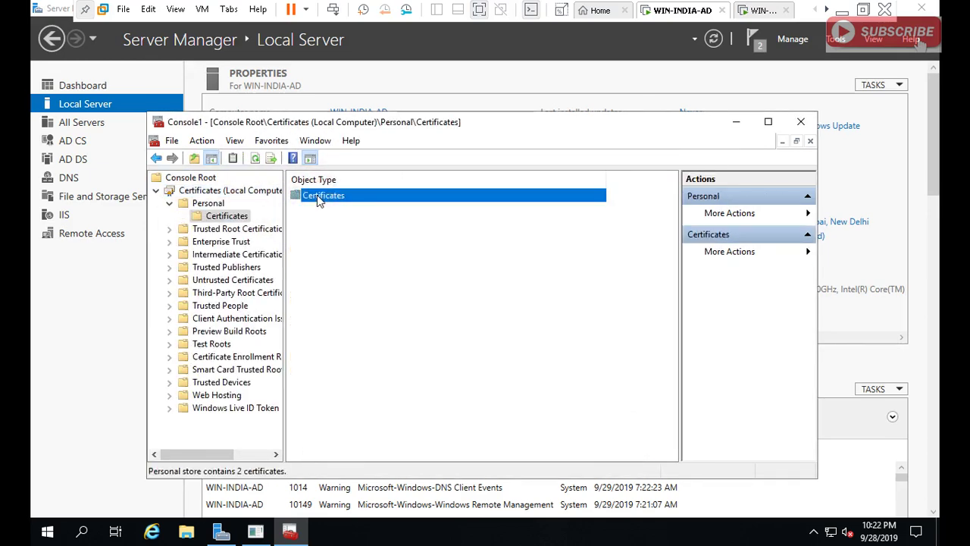
double_click(319, 197)
left_click(353, 210)
Export the WIN-INDIA-AD.india.com certificate with default options to INDIA-FD.cer on the Desktop.
right_click(353, 212)
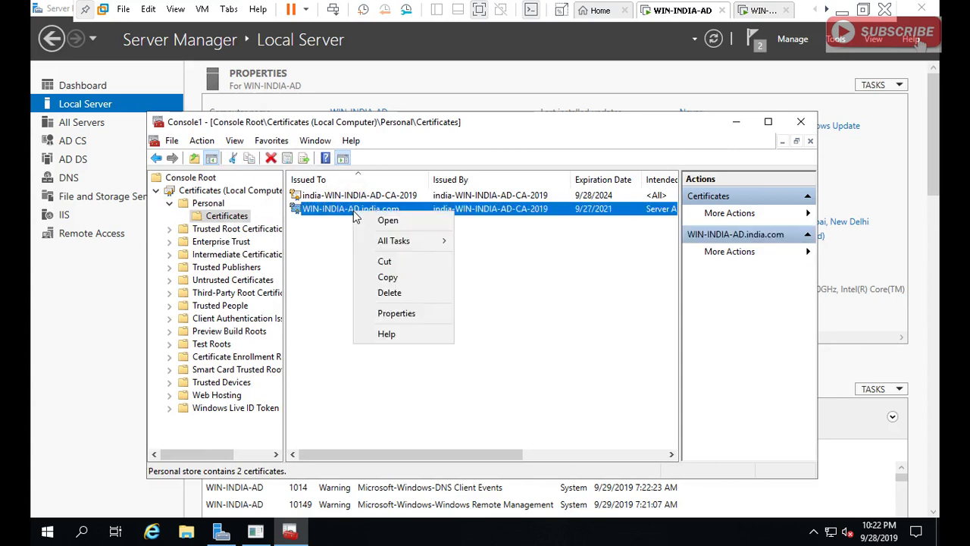
mouse_move(426, 241)
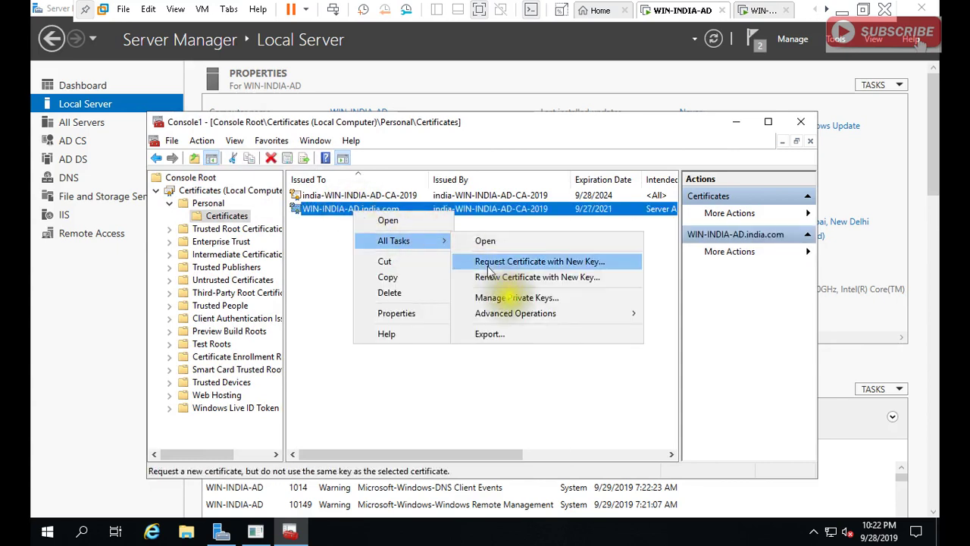
left_click(489, 334)
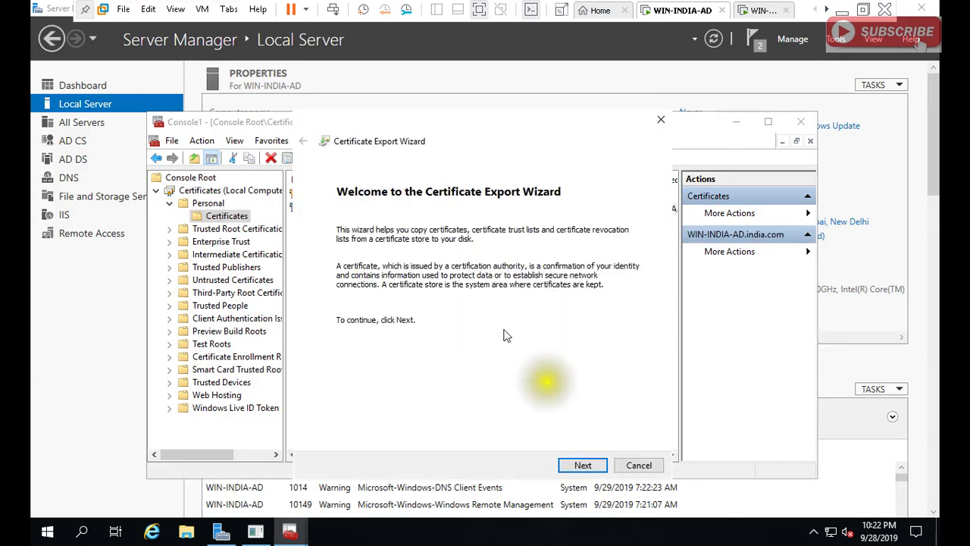
left_click(582, 465)
left_click(582, 465)
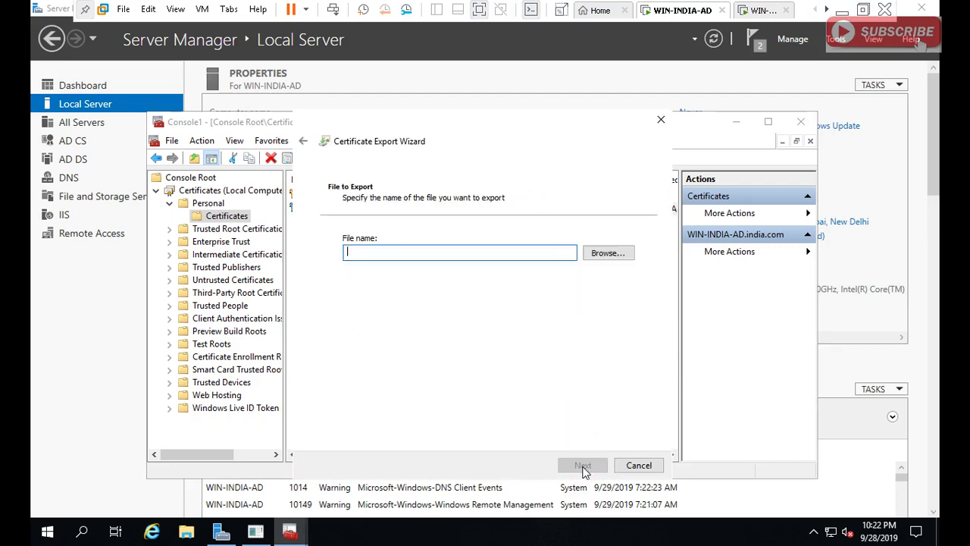
left_click(609, 254)
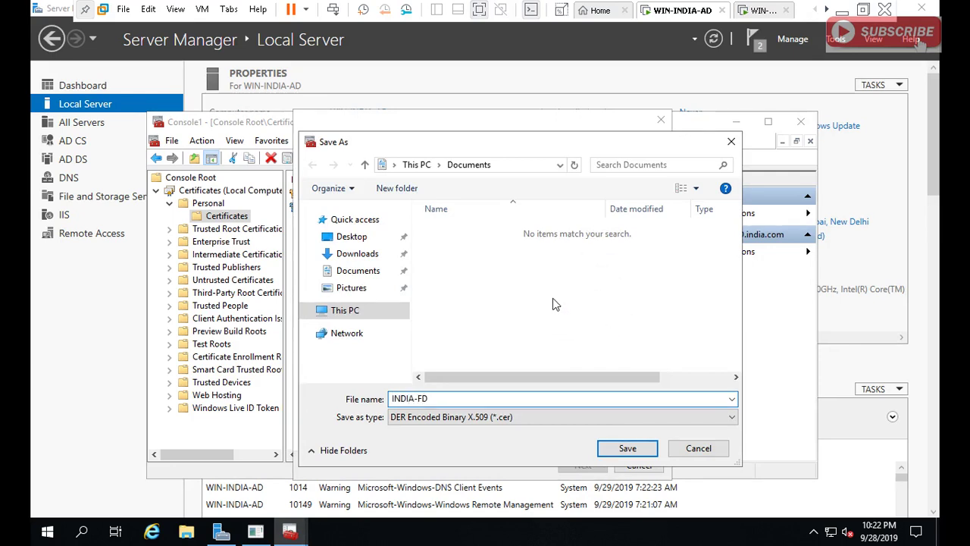
left_click(349, 237)
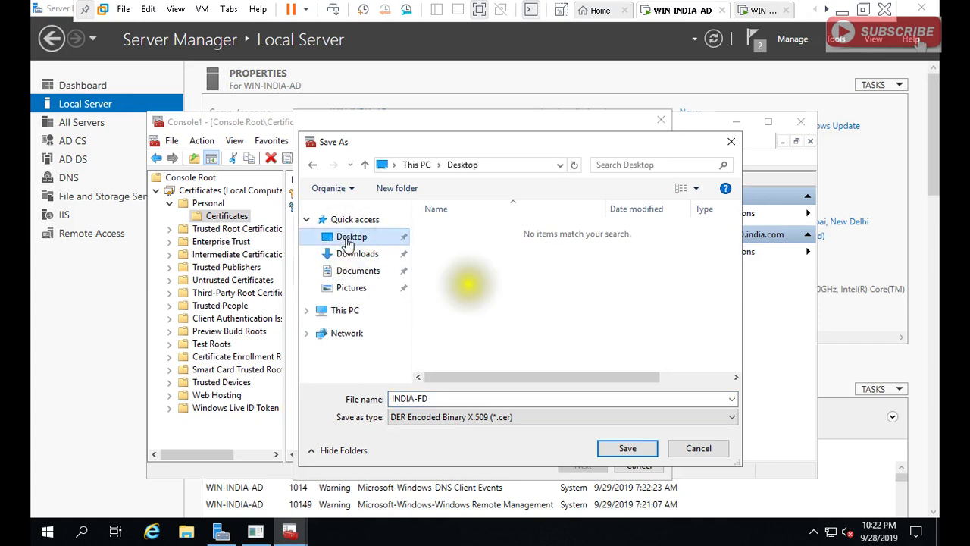
left_click(624, 450)
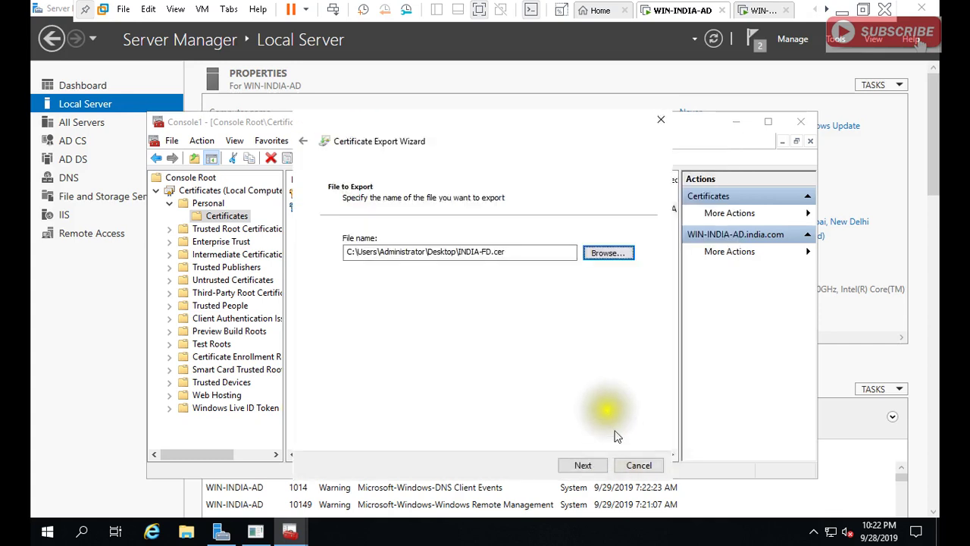
left_click(585, 465)
left_click(582, 465)
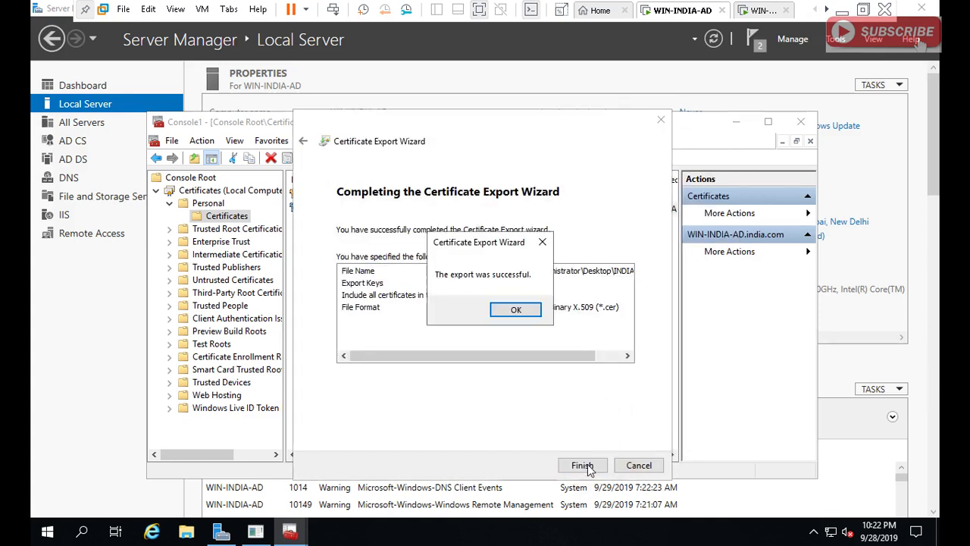
left_click(533, 314)
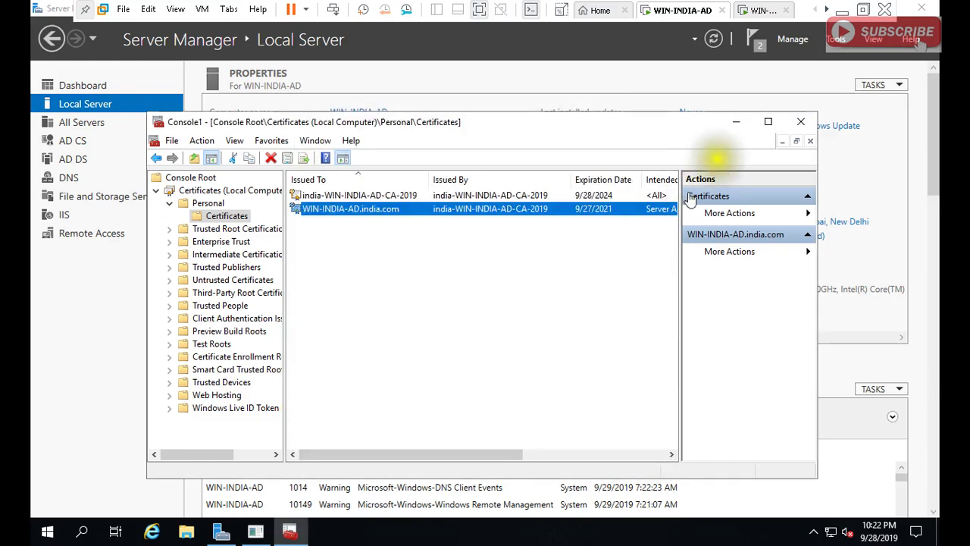
Close both certificate consoles without saving settings, plus the System window on WIN-ABCD-AD.
left_click(806, 123)
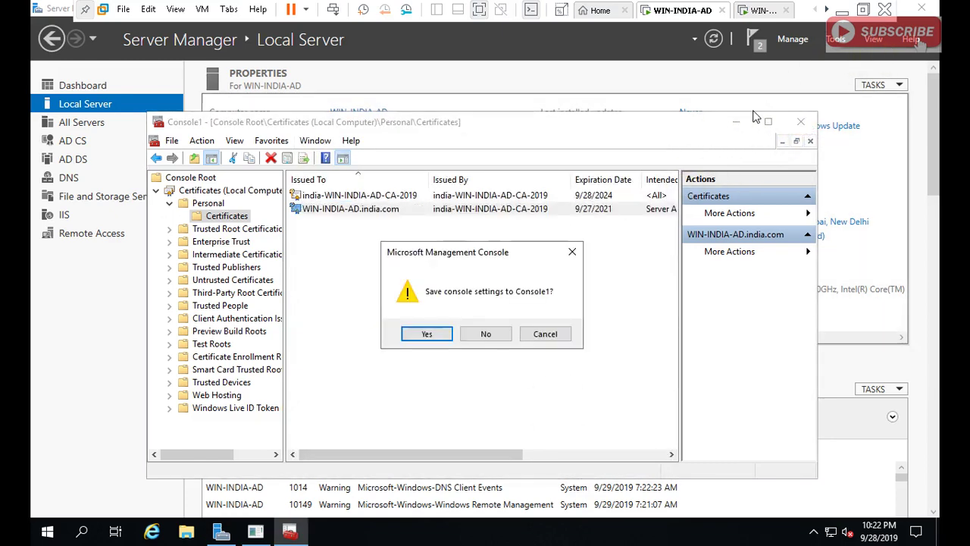
left_click(485, 335)
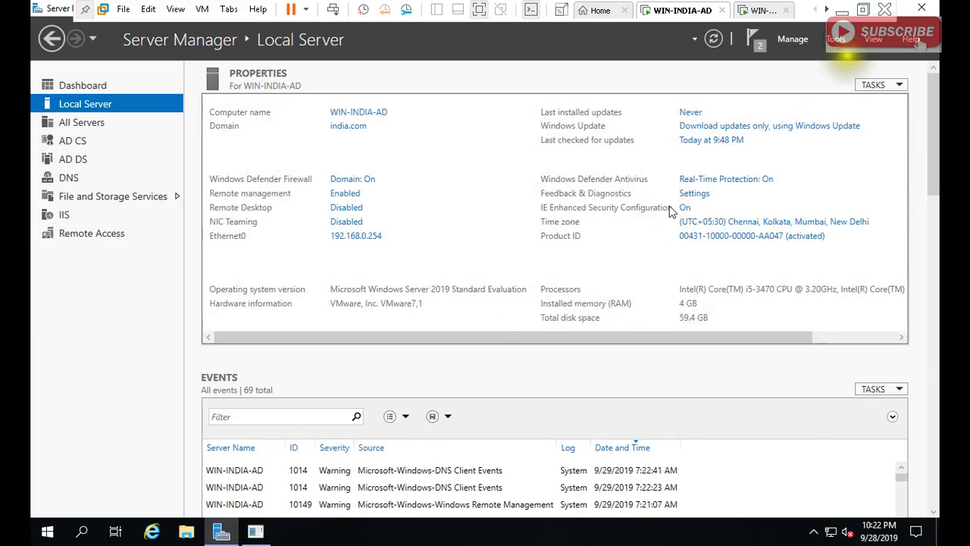
left_click(769, 11)
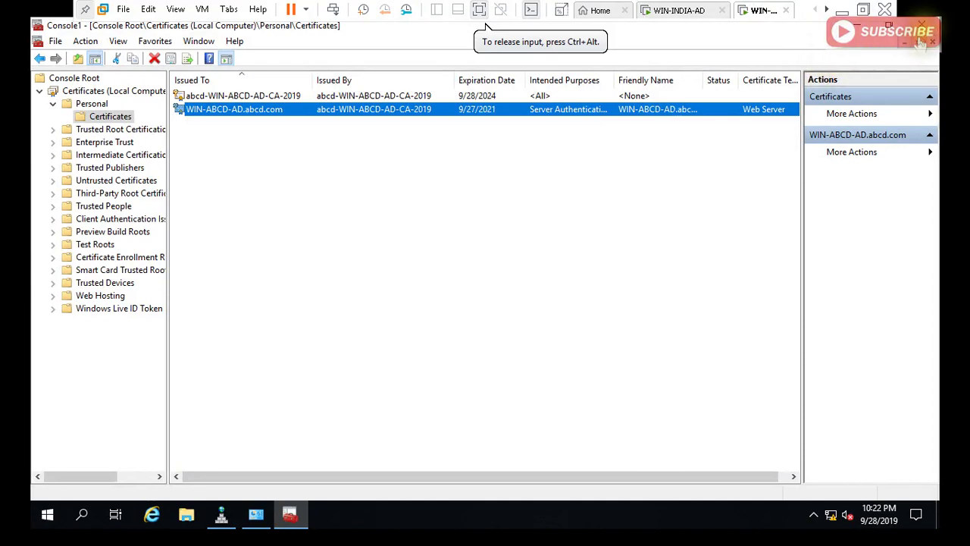
key("alt+F4")
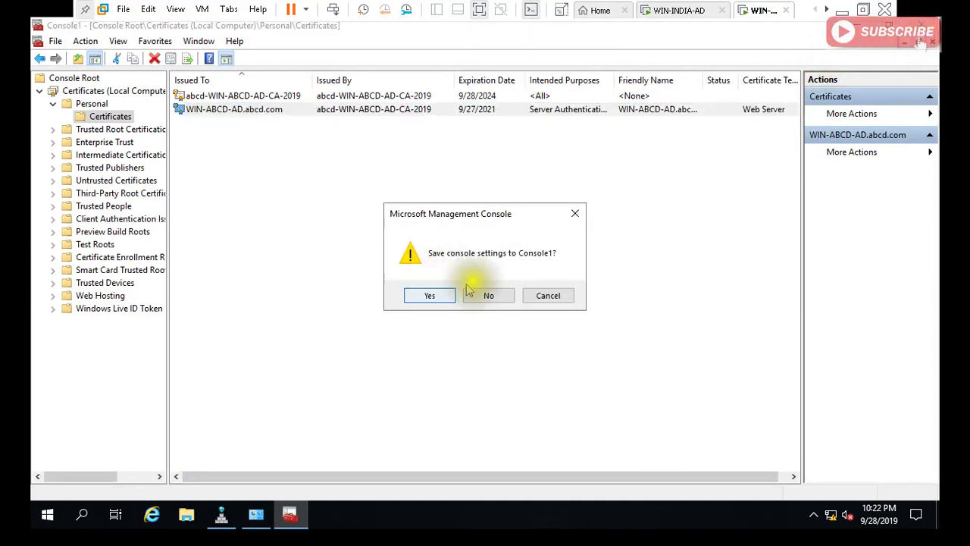
left_click(488, 295)
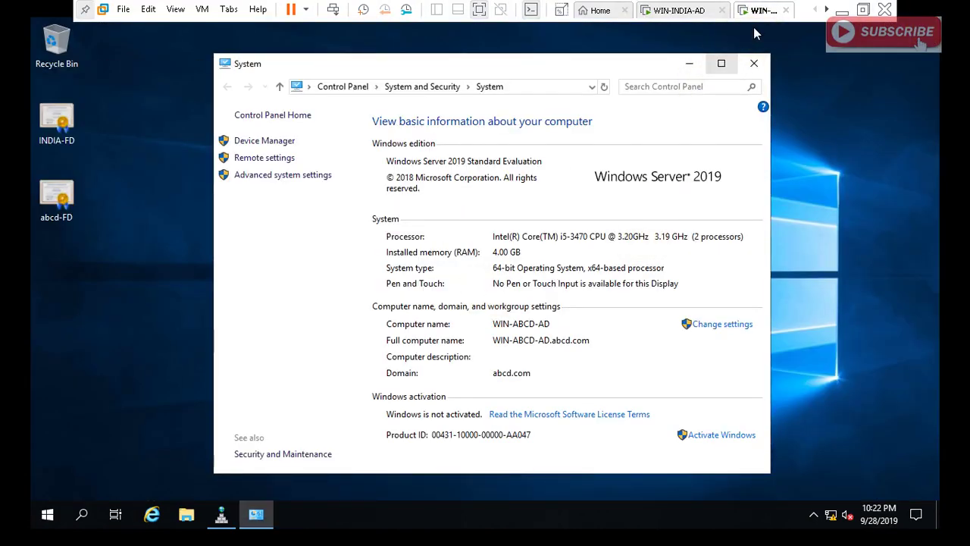
left_click(754, 61)
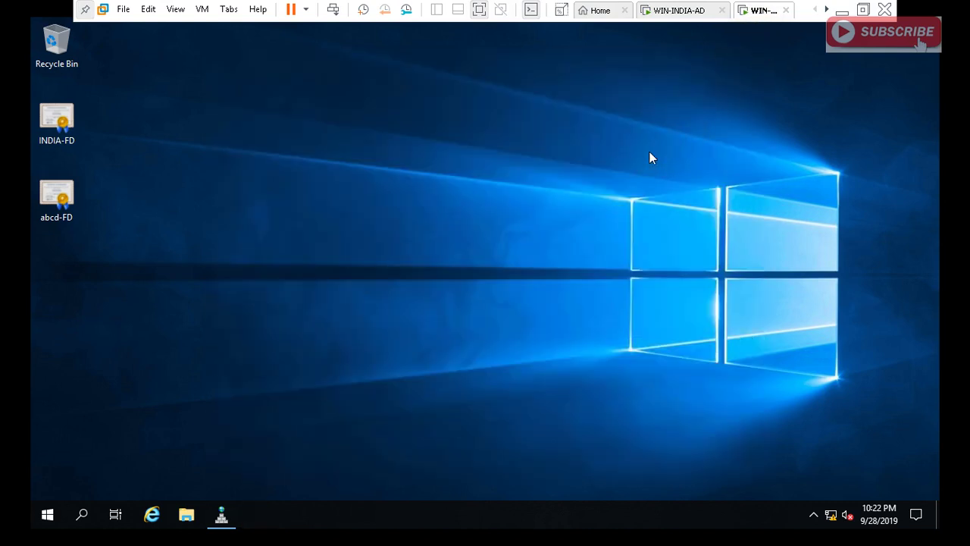
Browse to the Users folder on the \\192.168.0.254\c$ share.
key("super+r")
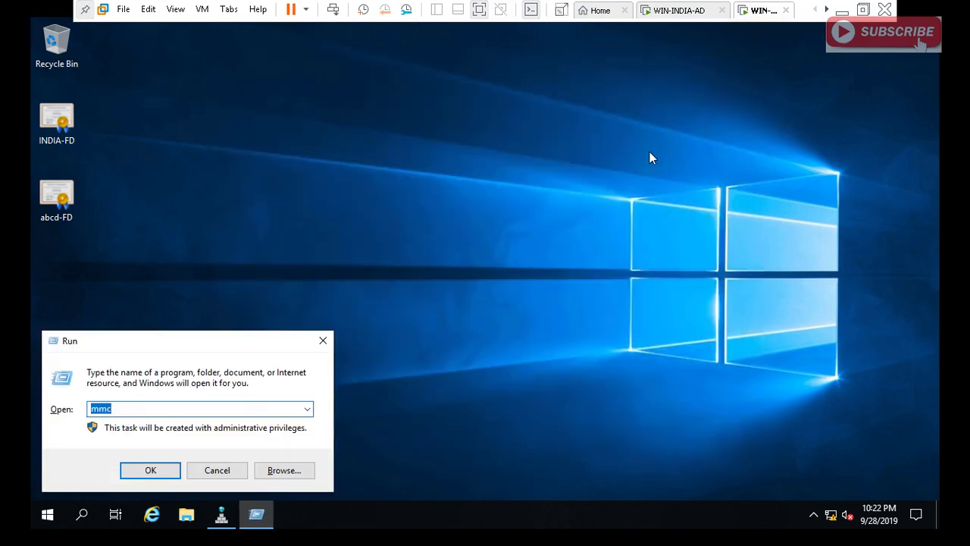
type("\\\\192.168.0.254")
key("Return")
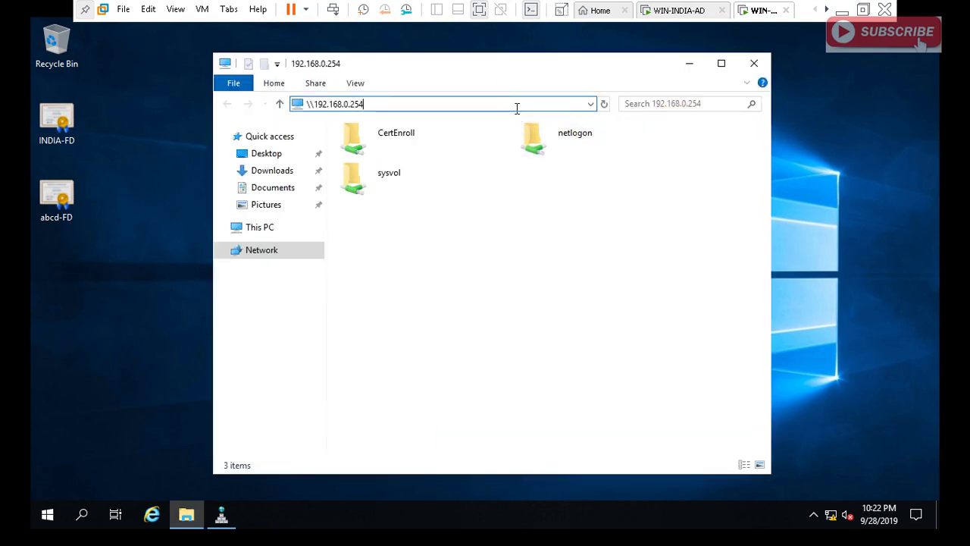
type("c$")
key("Return")
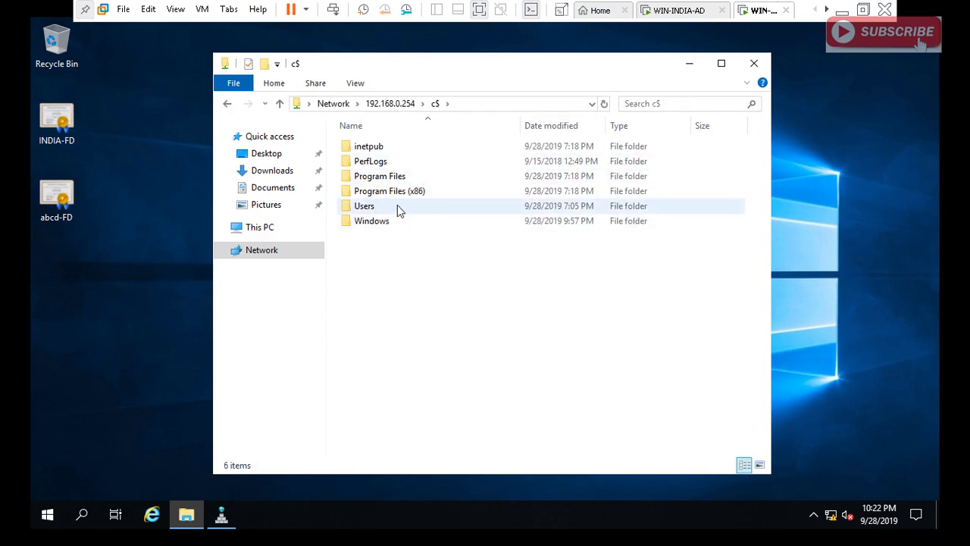
left_click(396, 207)
double_click(396, 205)
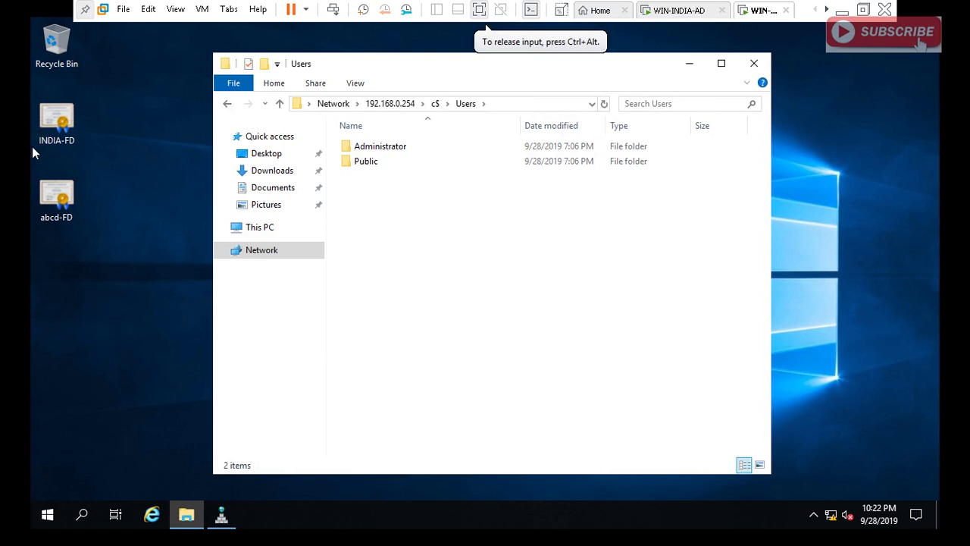
Locate INDIA-FD in the remote Administrator Desktop and delete the old local INDIA-FD copy.
left_click(61, 127)
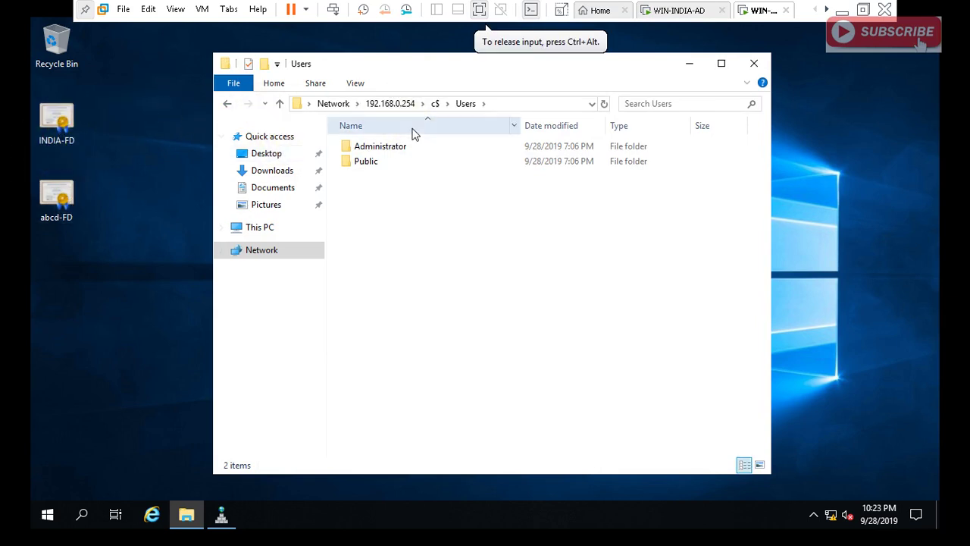
double_click(398, 147)
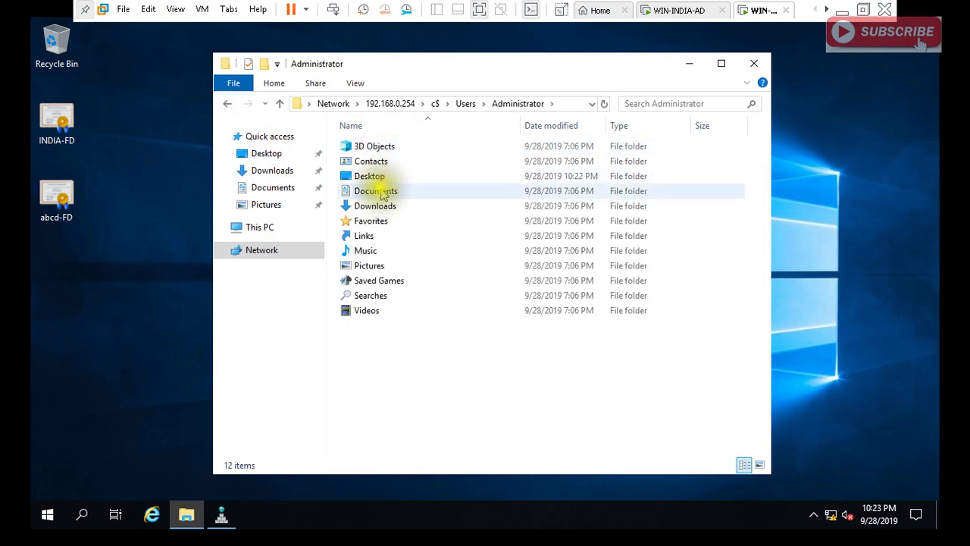
double_click(371, 177)
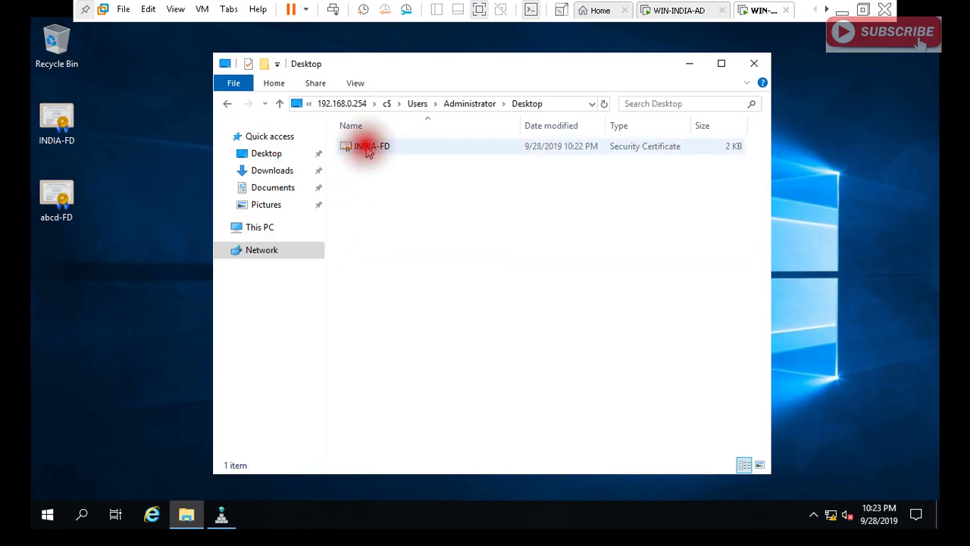
left_click(369, 149)
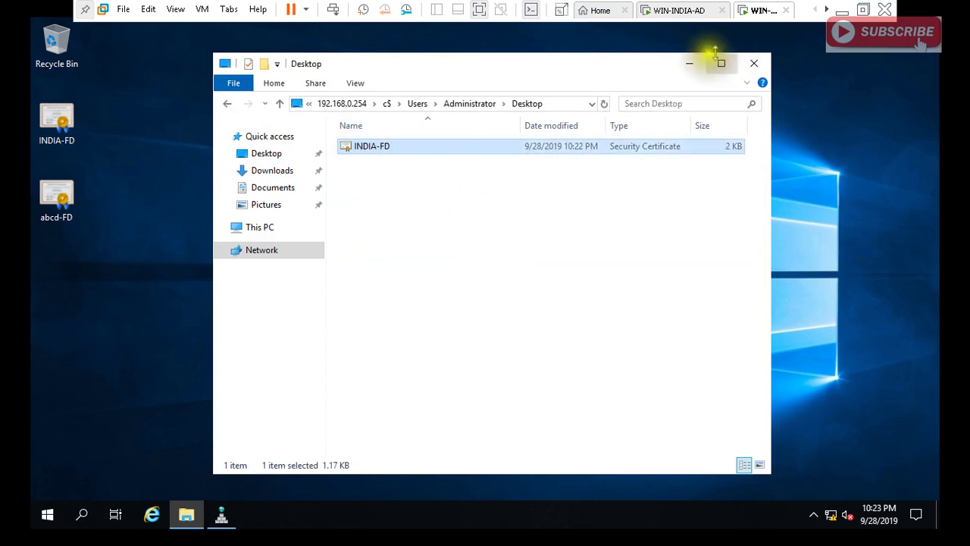
left_click(691, 64)
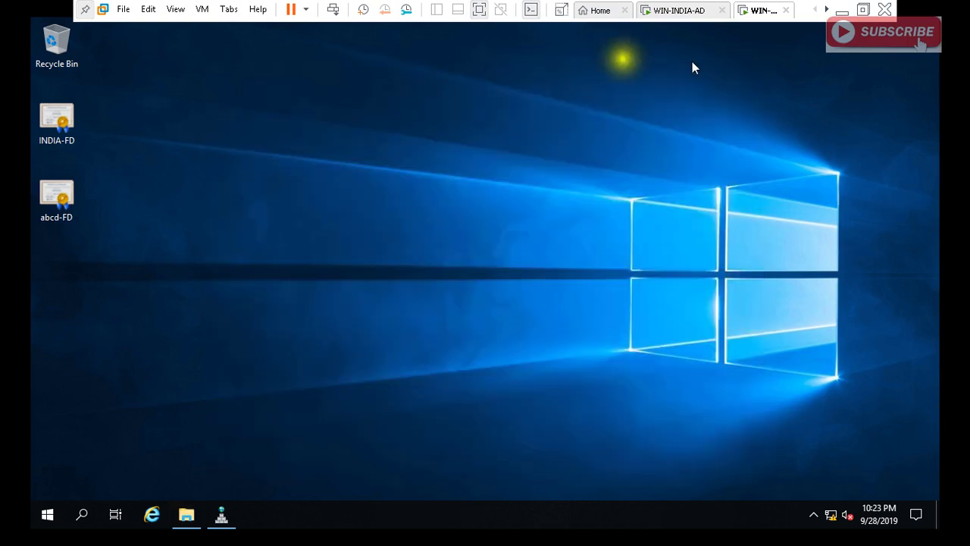
left_click(74, 110)
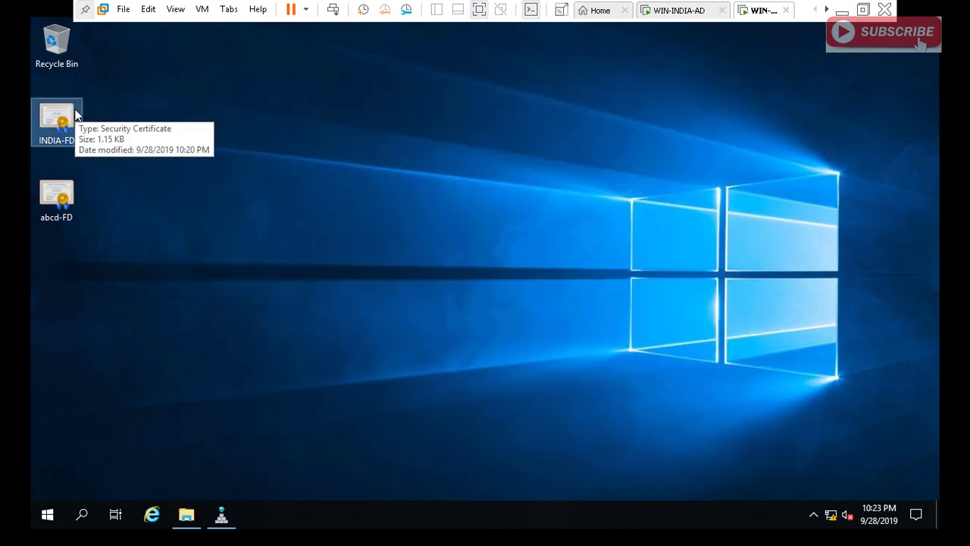
key("Delete")
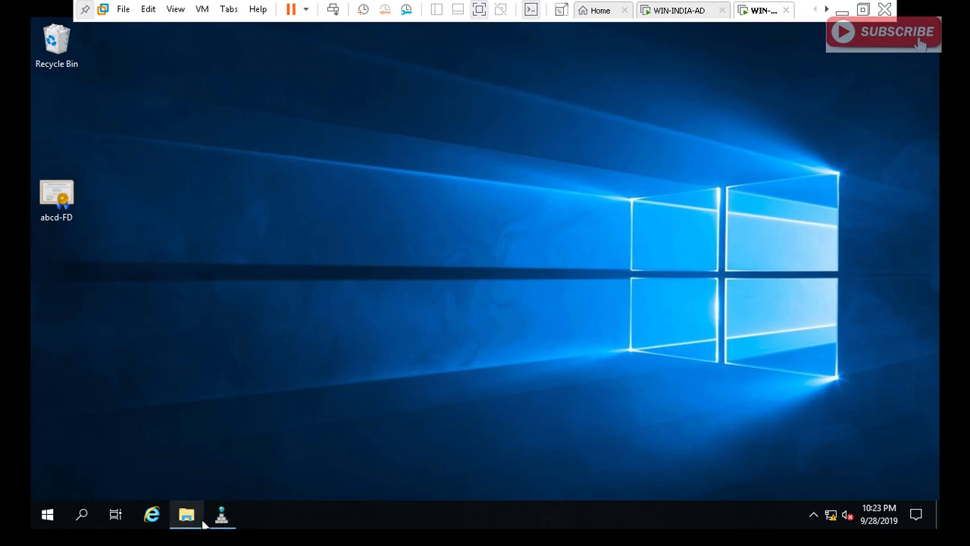
left_click(188, 515)
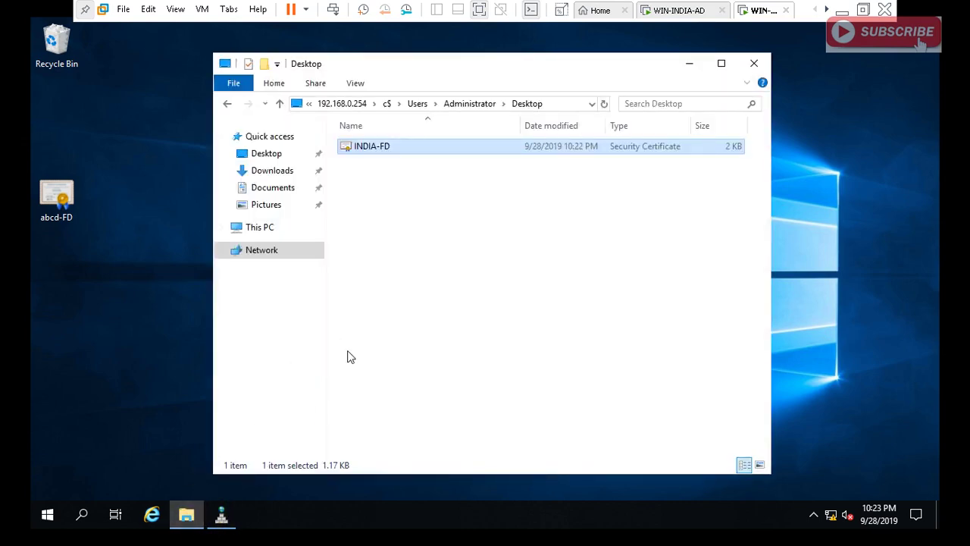
key("super+d")
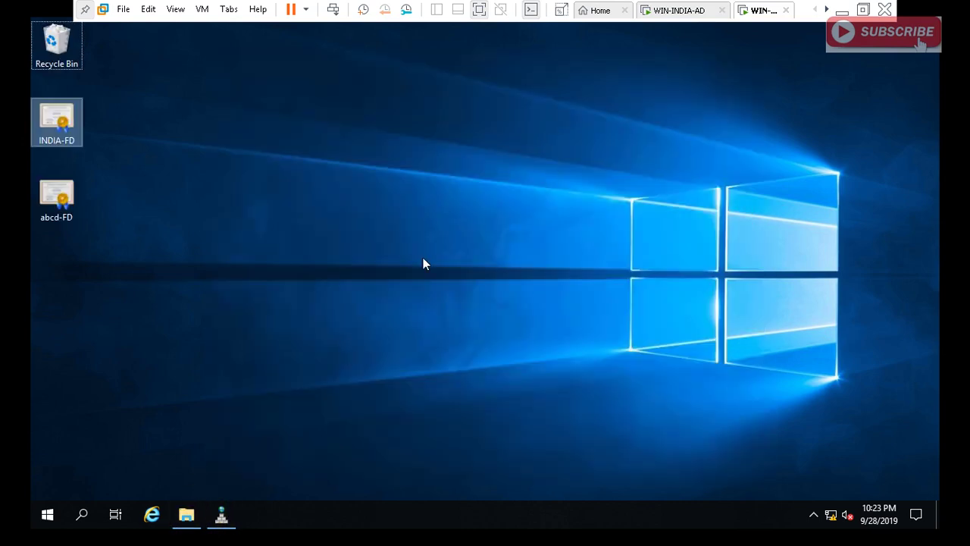
On WIN-INDIA-AD, open the \\172.22.144.254\c$ administrative share from the Run prompt.
left_click(682, 11)
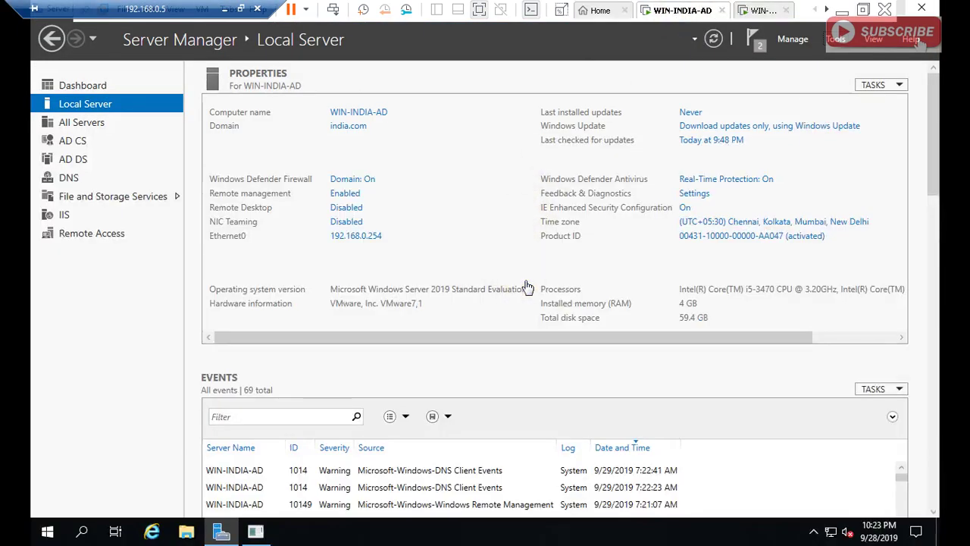
key("super+r")
left_click(523, 350)
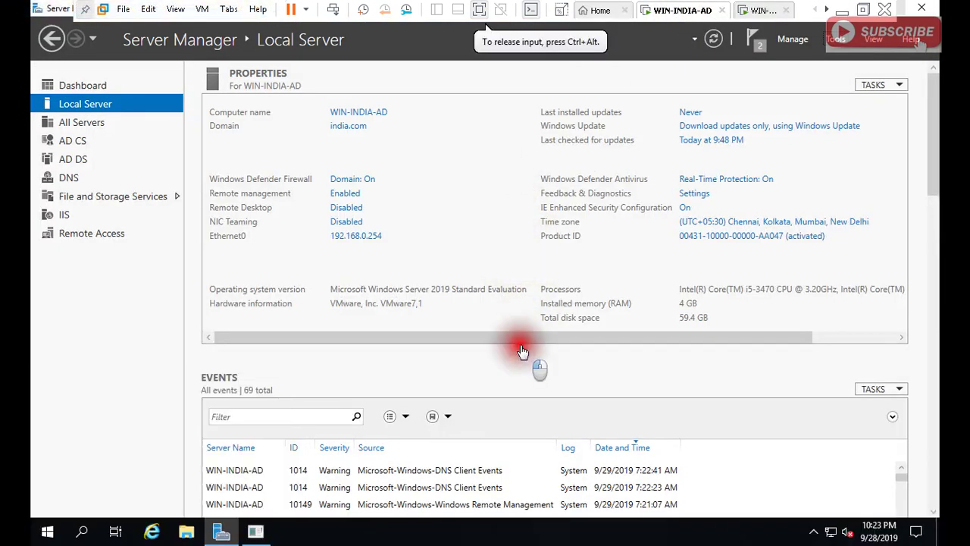
key("super+r")
type("\\\\")
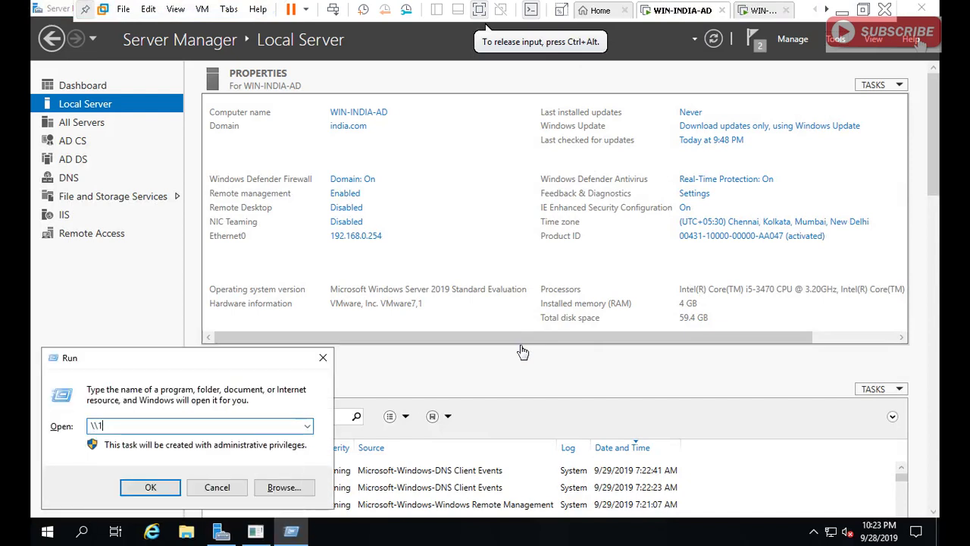
type("172.22.144.254")
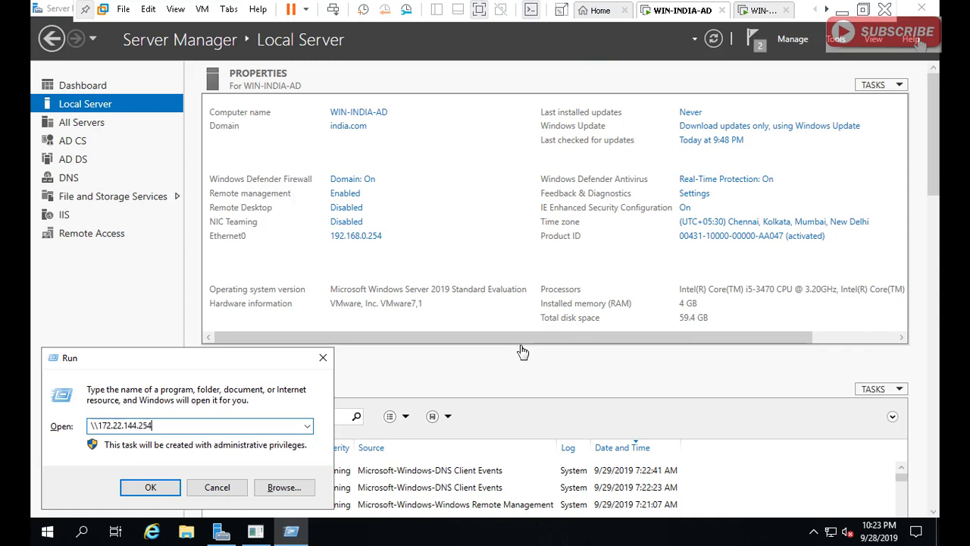
key("Return")
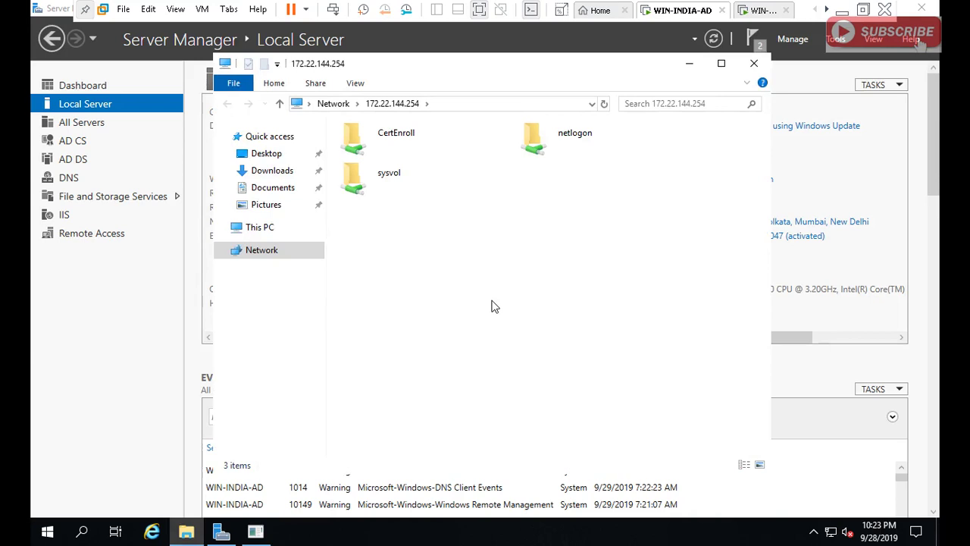
left_click(477, 106)
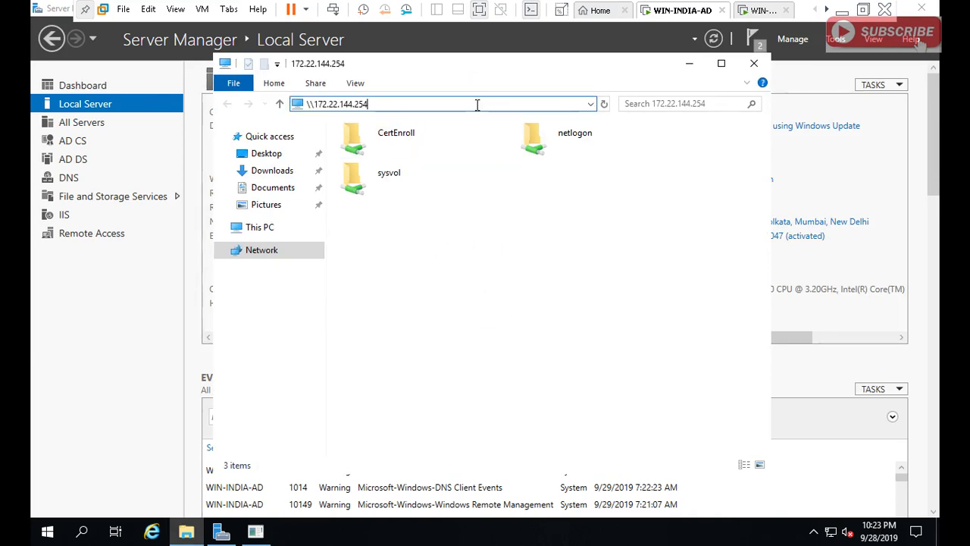
type("\\c$")
key("Return")
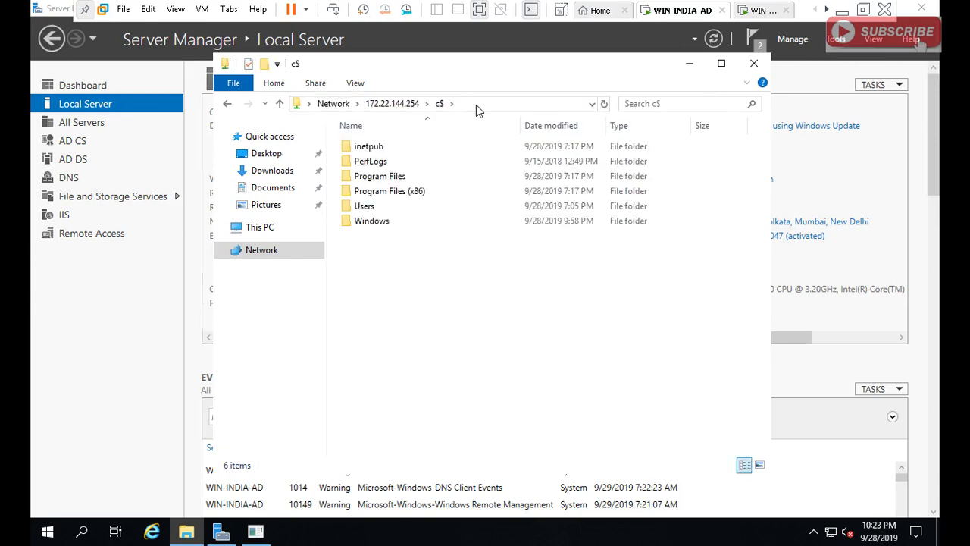
Browse to Users\Administrator\Desktop and put abcd-FD.cer on the local desktop.
double_click(365, 206)
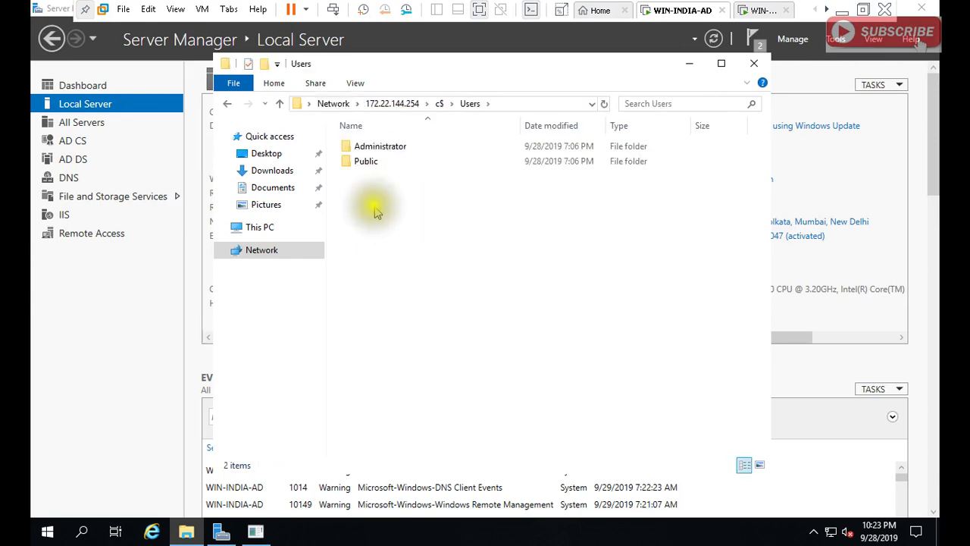
double_click(365, 149)
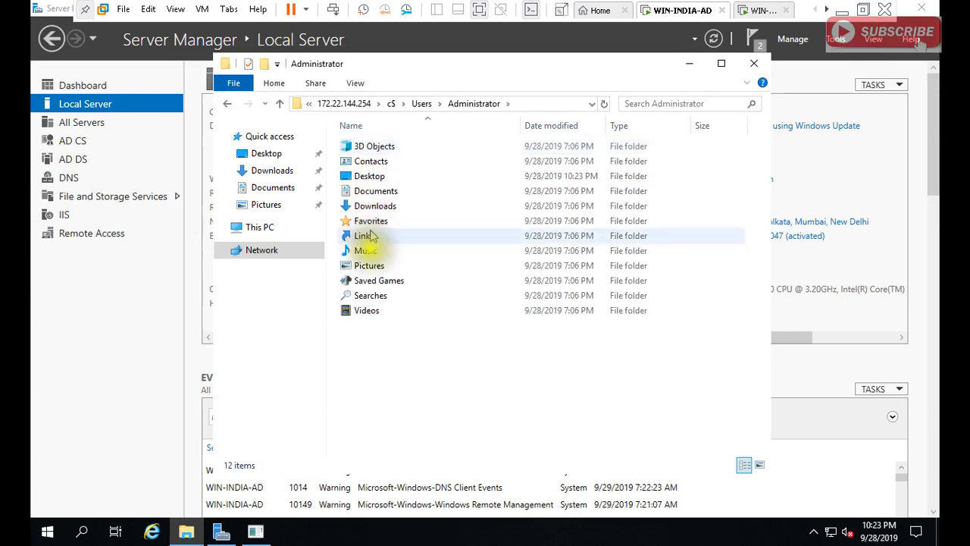
double_click(373, 161)
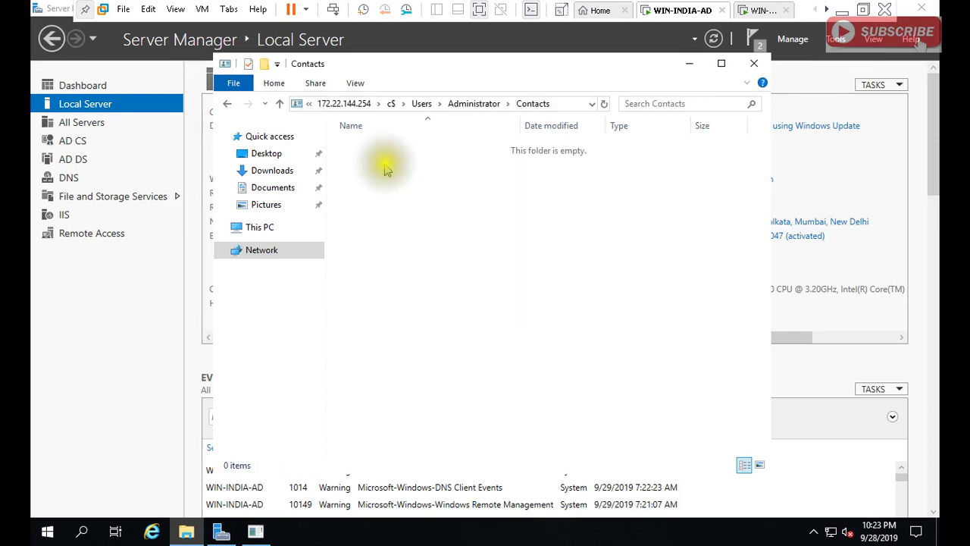
left_click(555, 105)
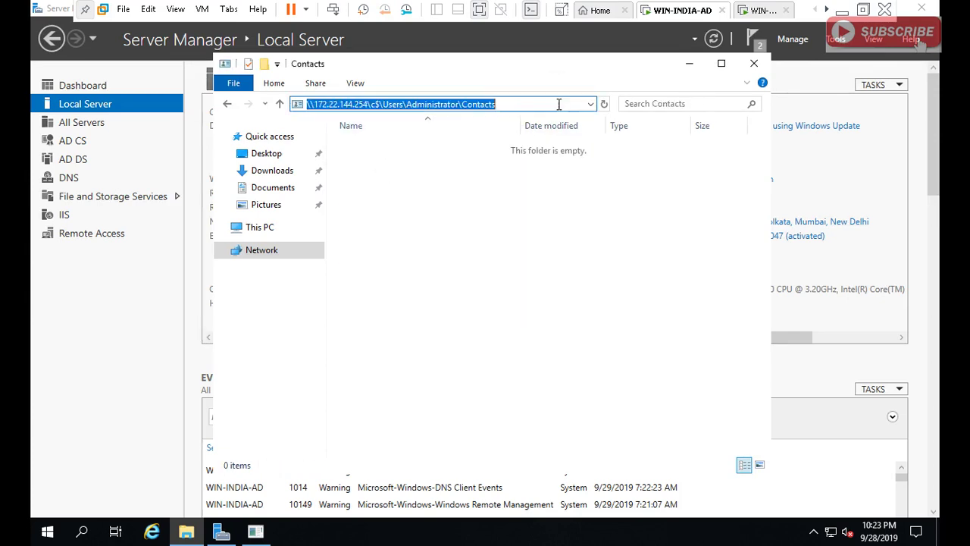
left_click(558, 104)
key("BackSpace")
key("BackSpace")
key("BackSpace")
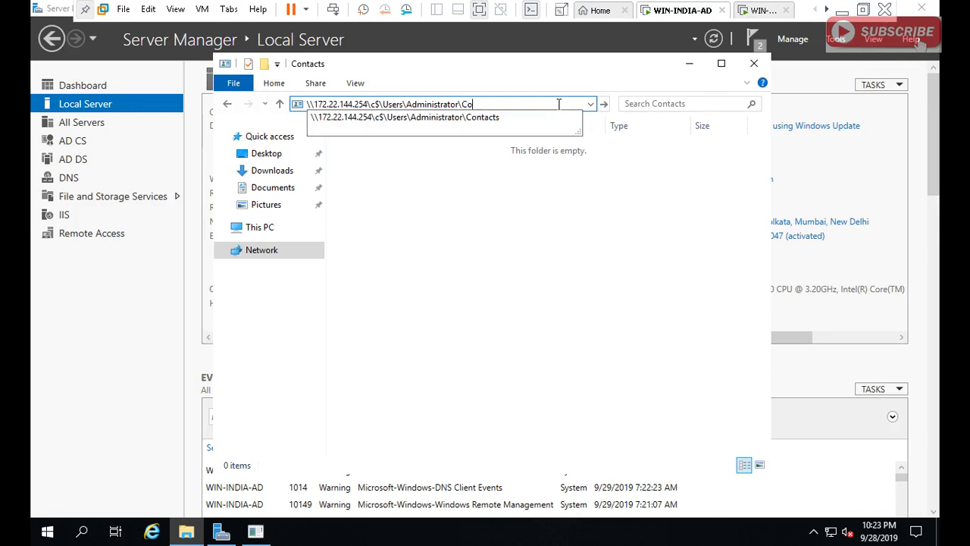
key("BackSpace")
key("BackSpace")
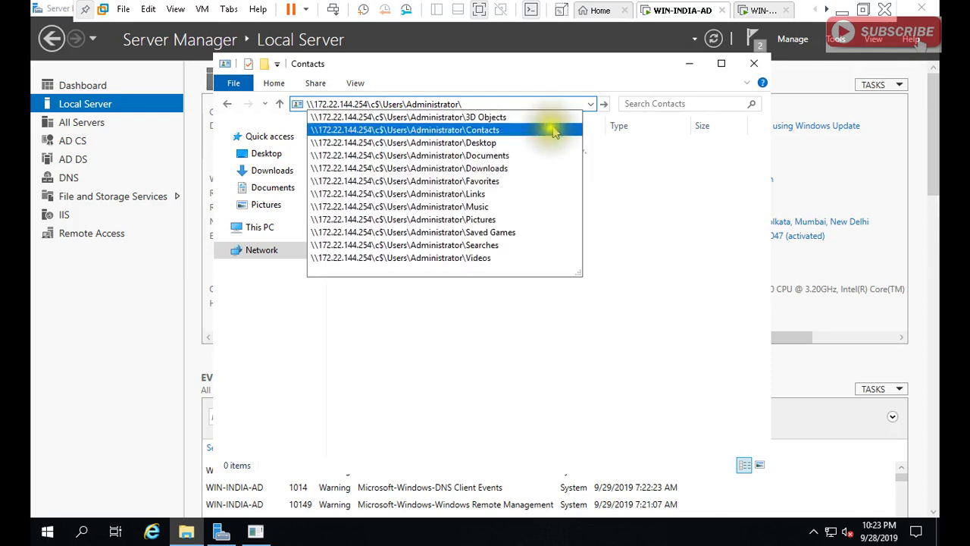
left_click(536, 144)
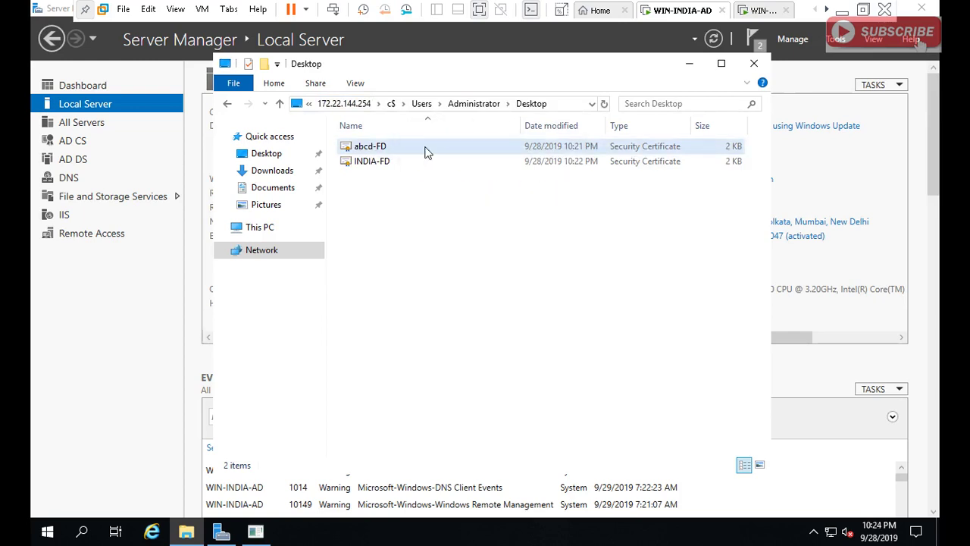
key("super+d")
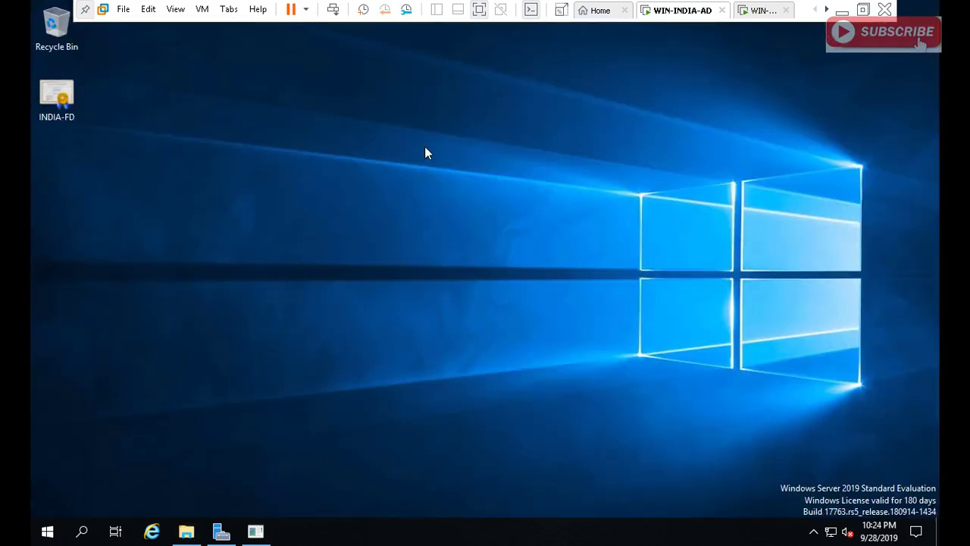
left_click(437, 254)
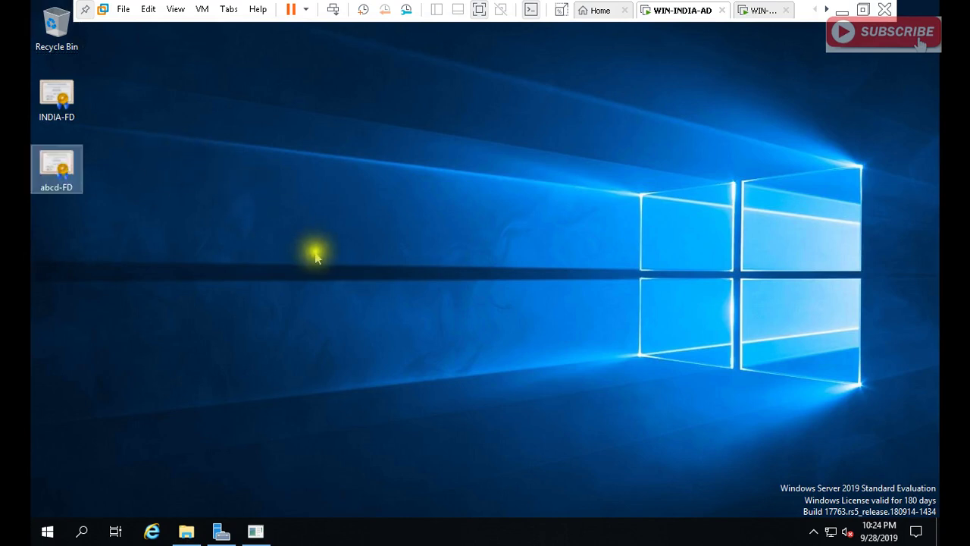
Launch Group Policy Management and select india.com's Default Domain Policy link.
left_click(221, 532)
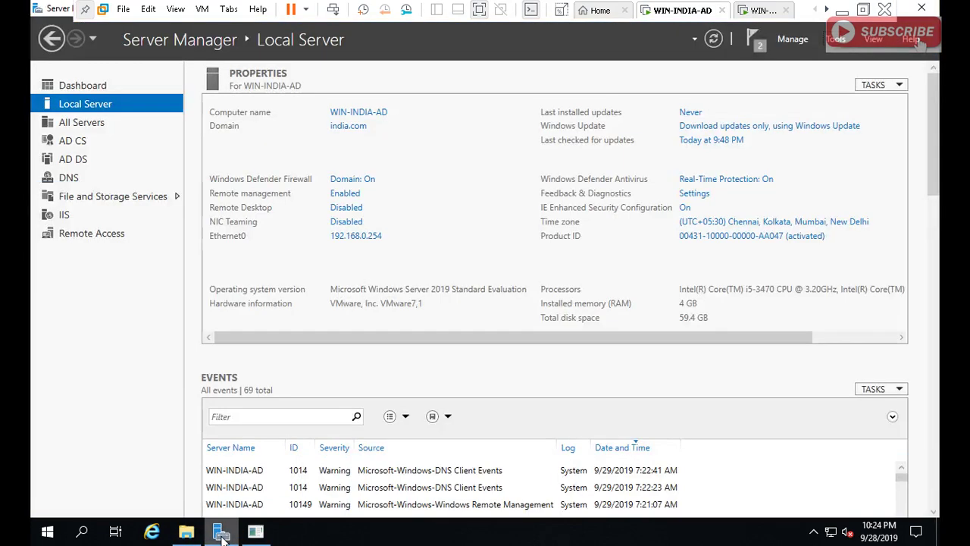
left_click(838, 39)
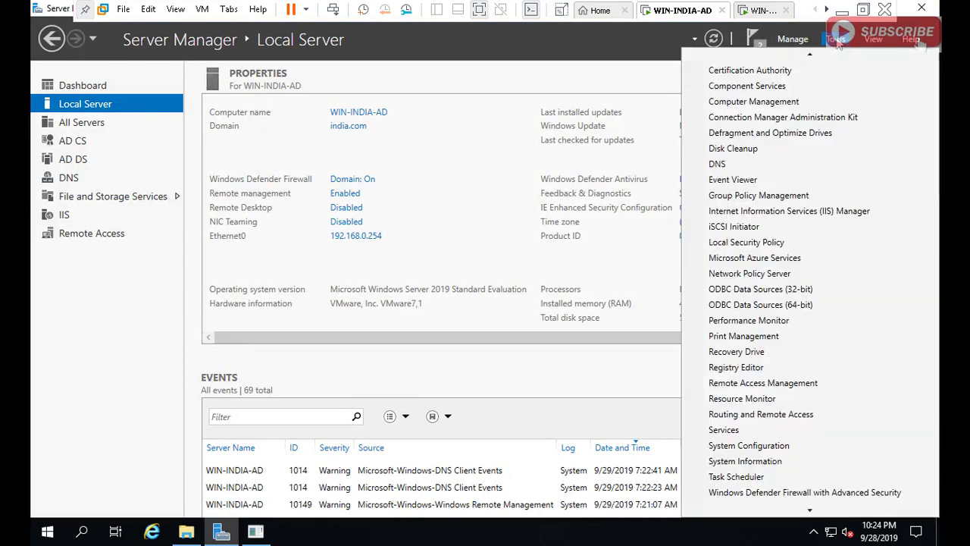
left_click(778, 195)
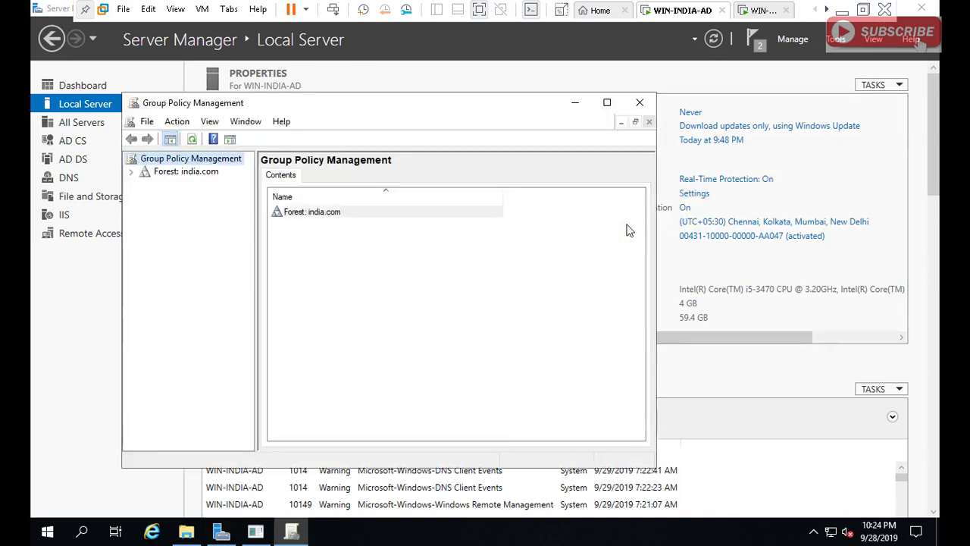
double_click(199, 174)
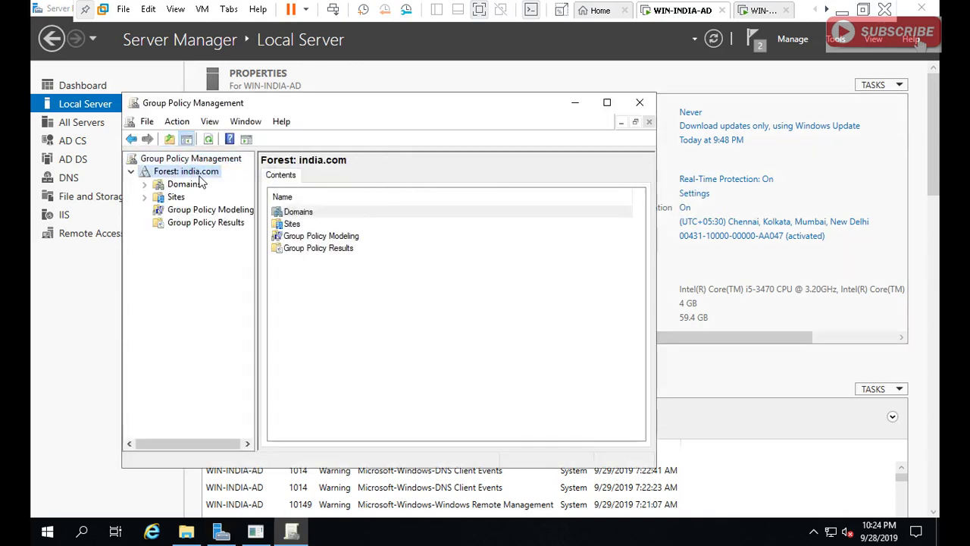
double_click(189, 187)
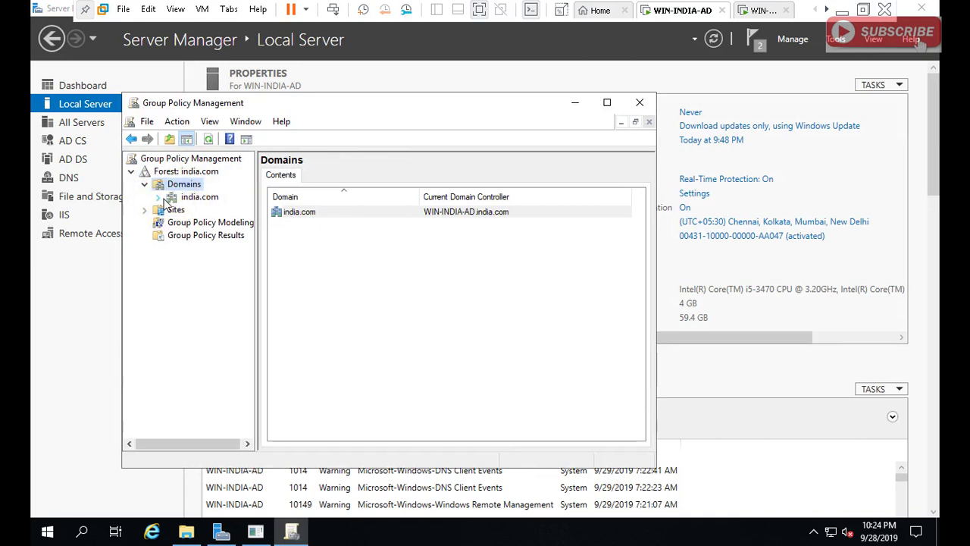
left_click(158, 197)
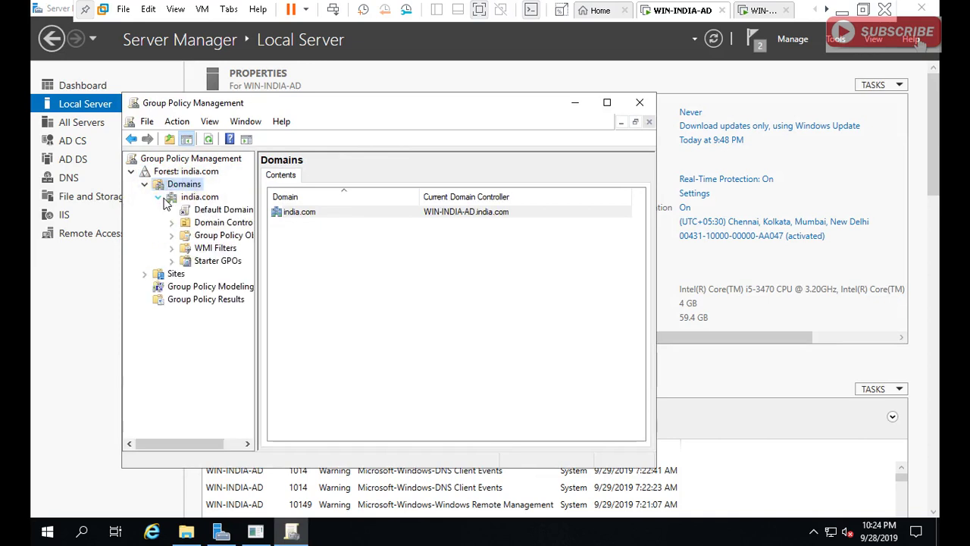
left_click(222, 213)
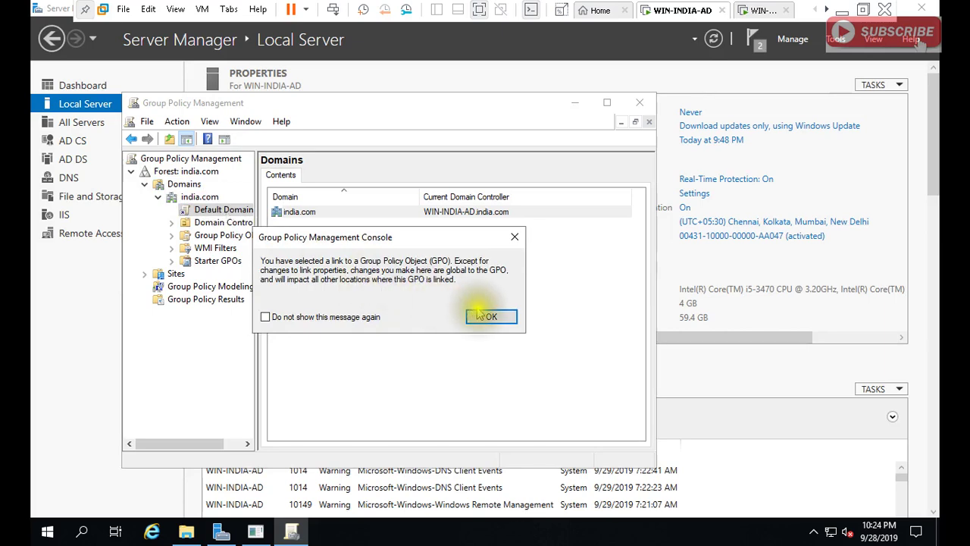
left_click(486, 317)
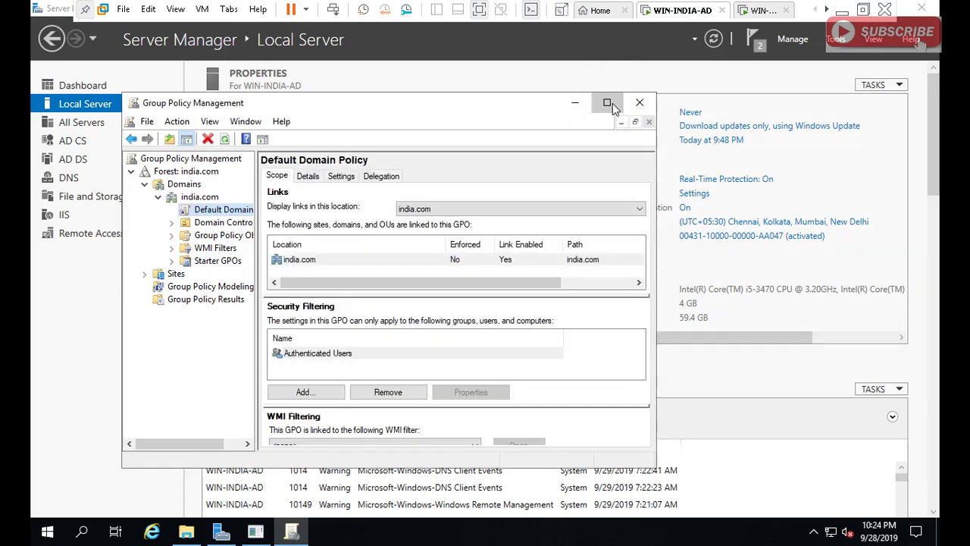
Edit the Default Domain Policy and expand Computer Configuration > Policies > Windows Settings.
left_click(610, 101)
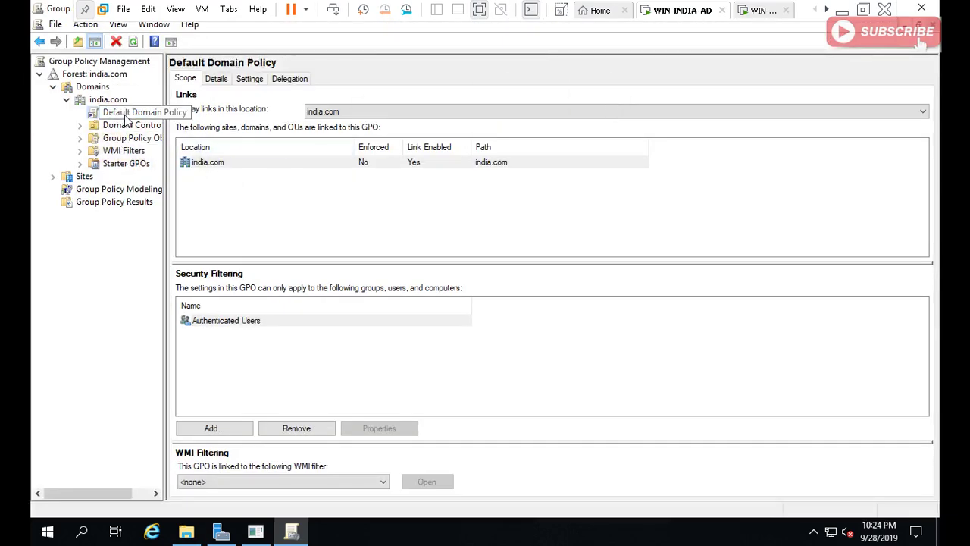
right_click(126, 113)
left_click(157, 124)
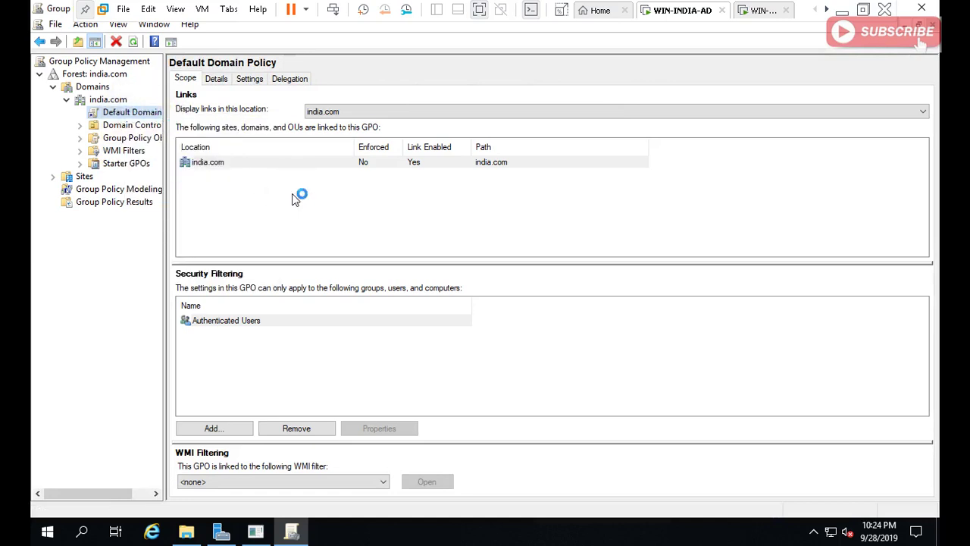
double_click(439, 156)
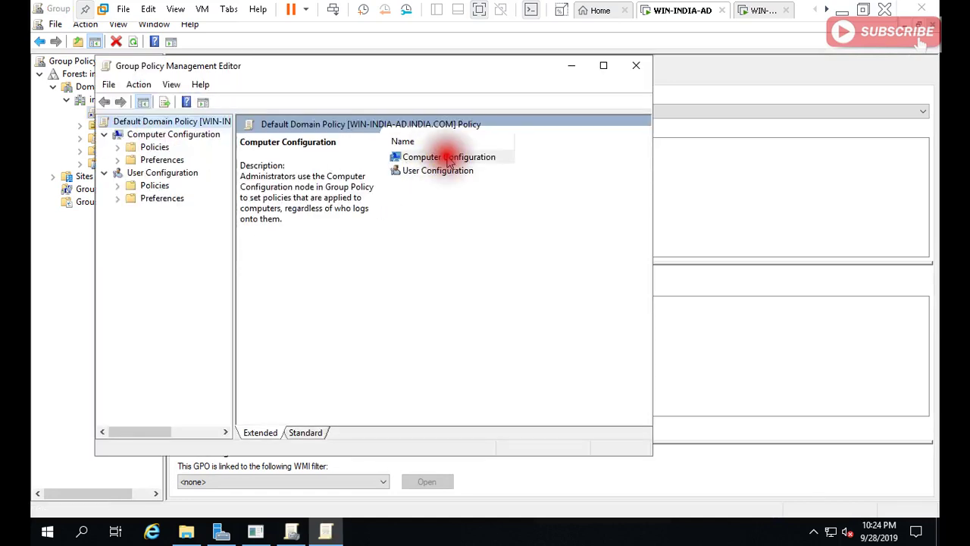
double_click(424, 158)
left_click(418, 159)
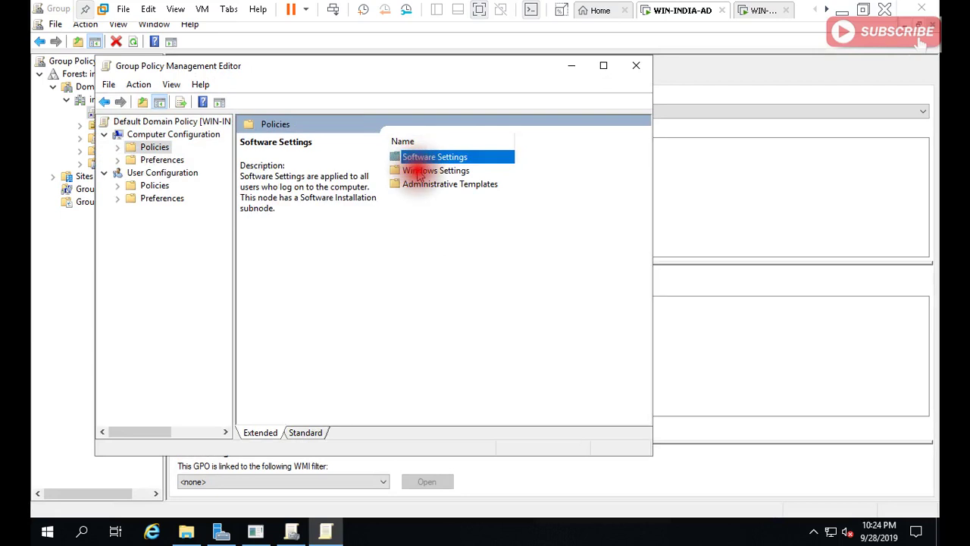
left_click(418, 172)
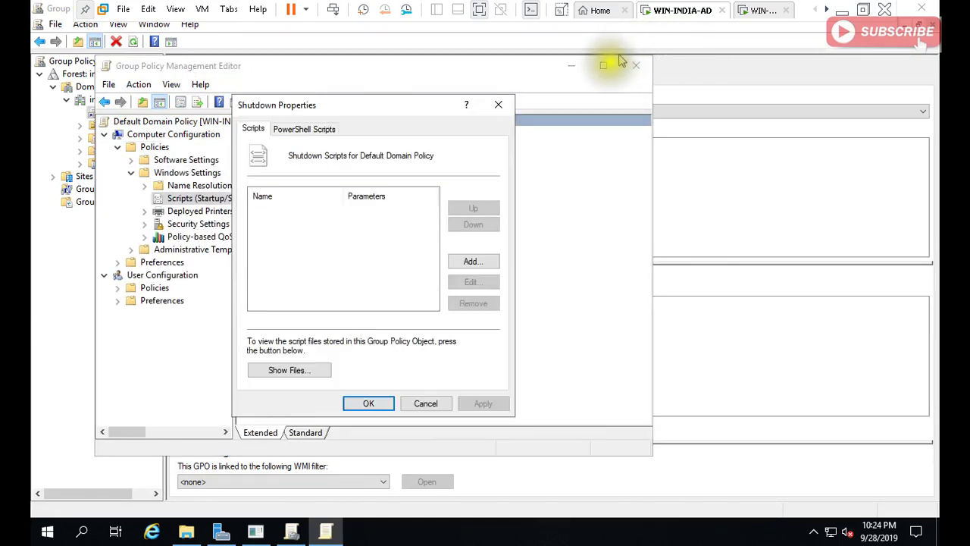
Navigate the editor to Security Settings > Public Key Policies > Trusted Root Certification Authorities.
key("Escape")
left_click(603, 65)
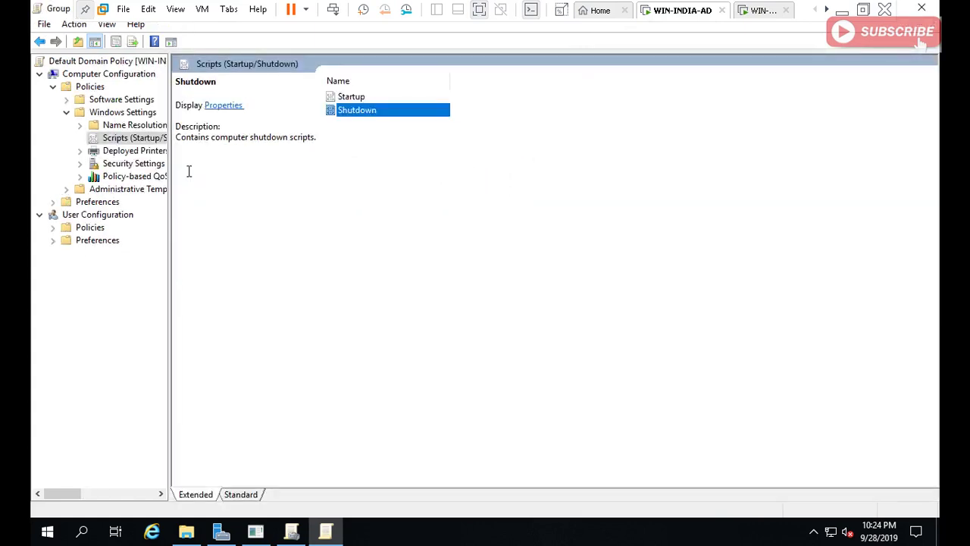
left_click(151, 162)
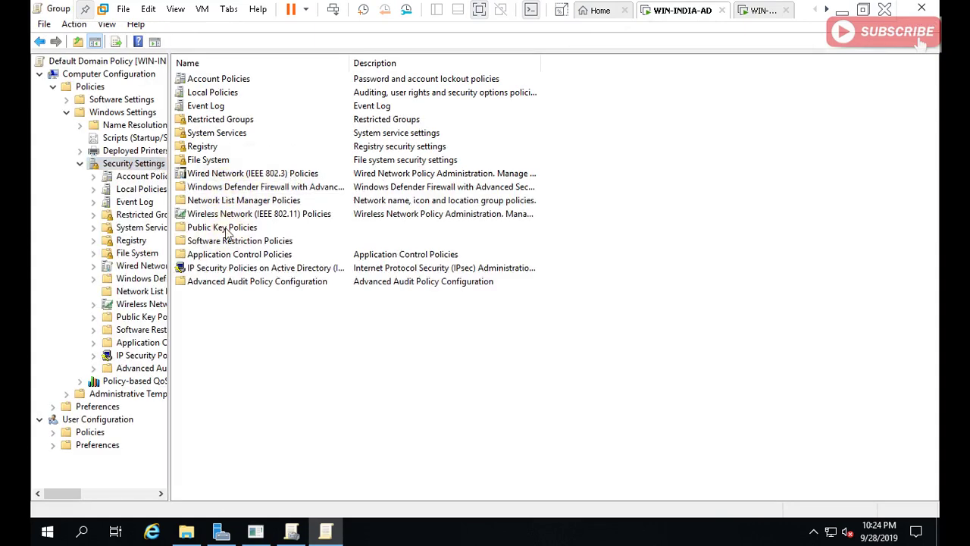
double_click(224, 228)
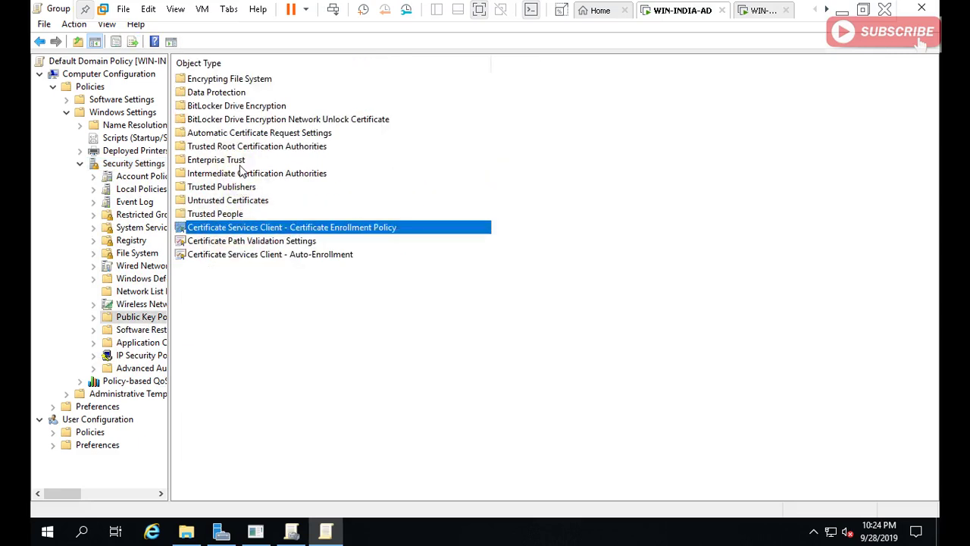
double_click(240, 148)
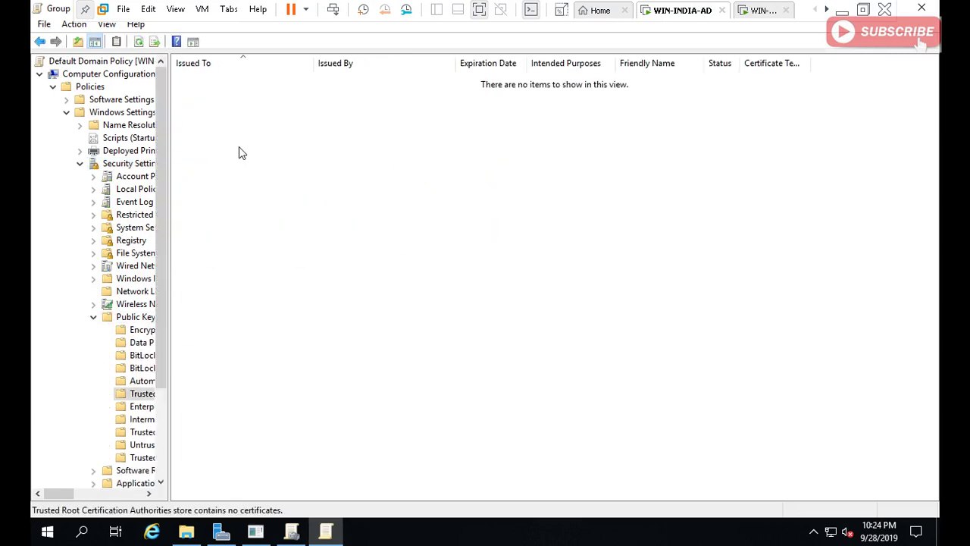
Import abcd-FD.cer into the Trusted Root store, then switch to the abcd server.
right_click(334, 166)
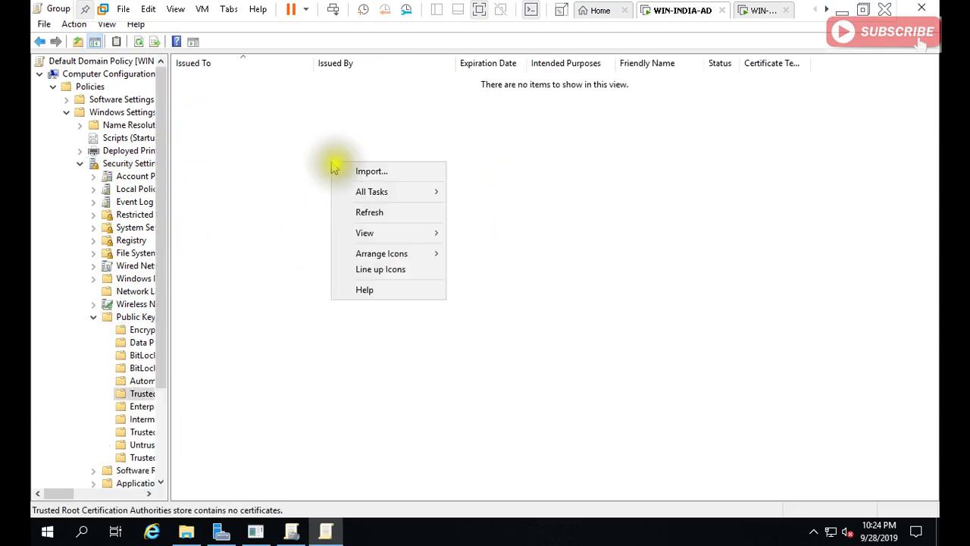
left_click(375, 172)
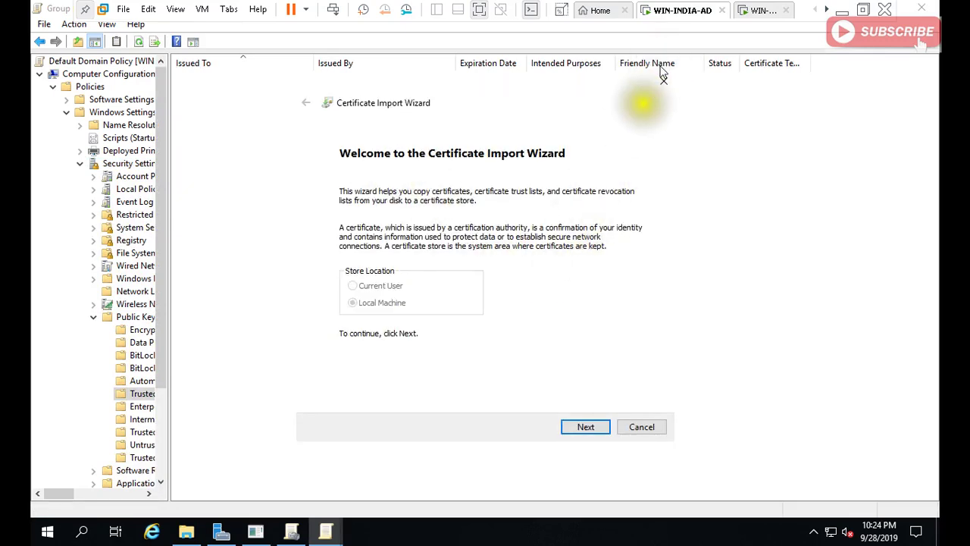
left_click(570, 426)
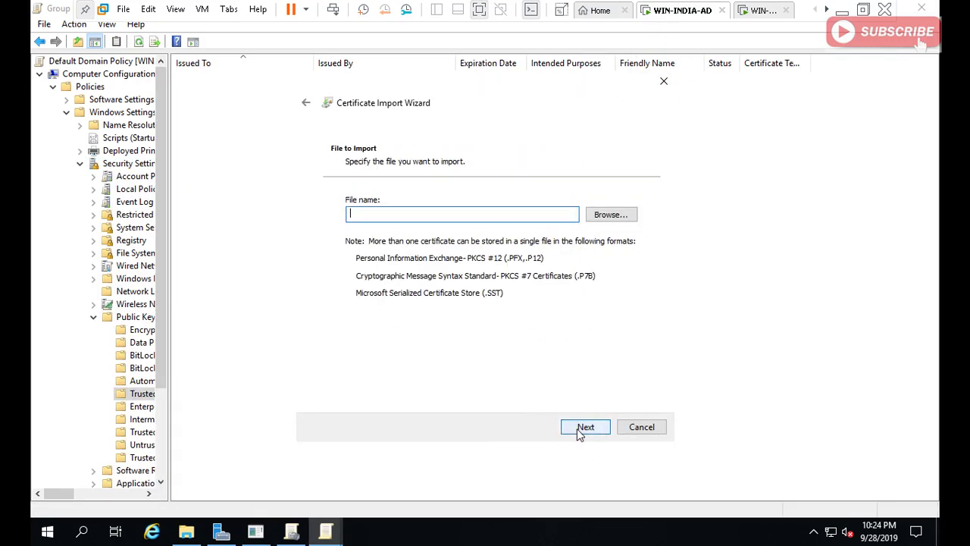
left_click(617, 218)
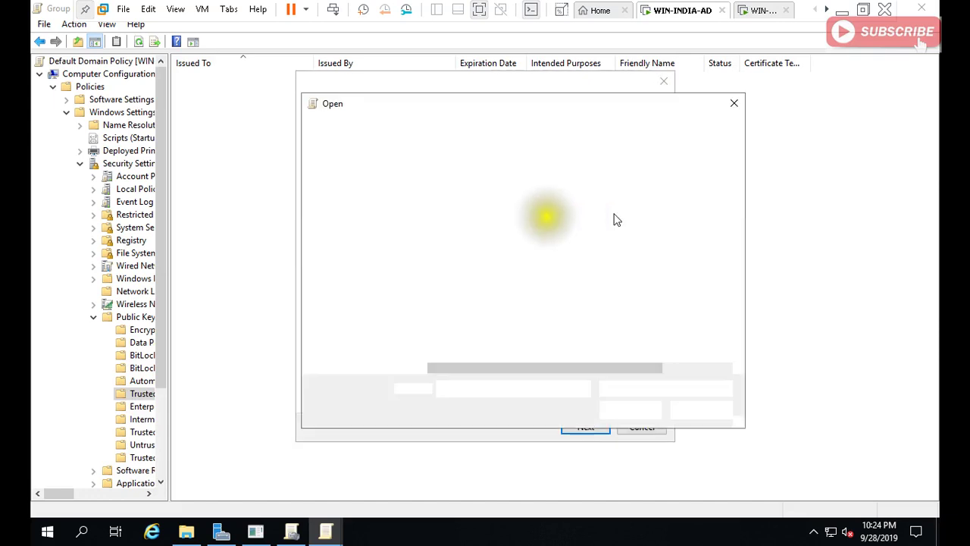
left_click(447, 190)
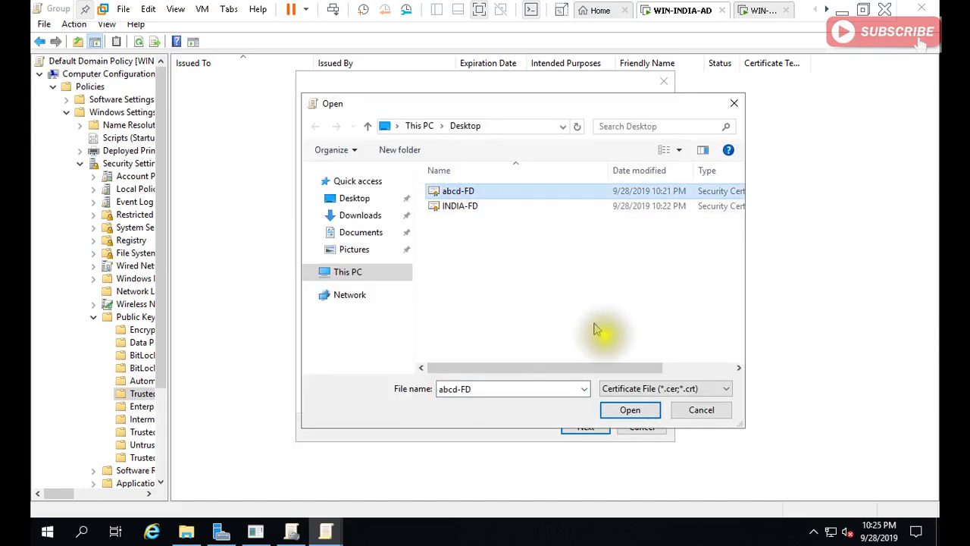
left_click(628, 412)
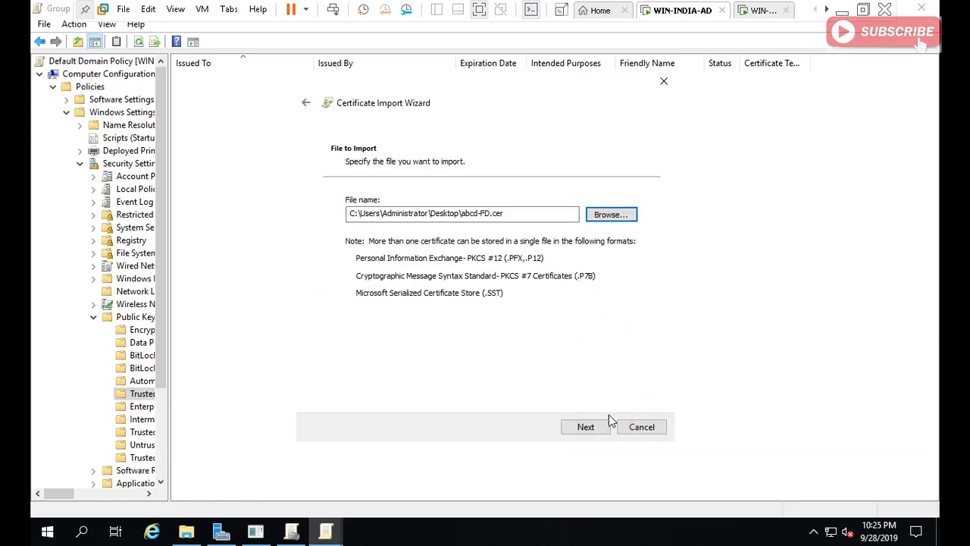
left_click(598, 428)
left_click(597, 427)
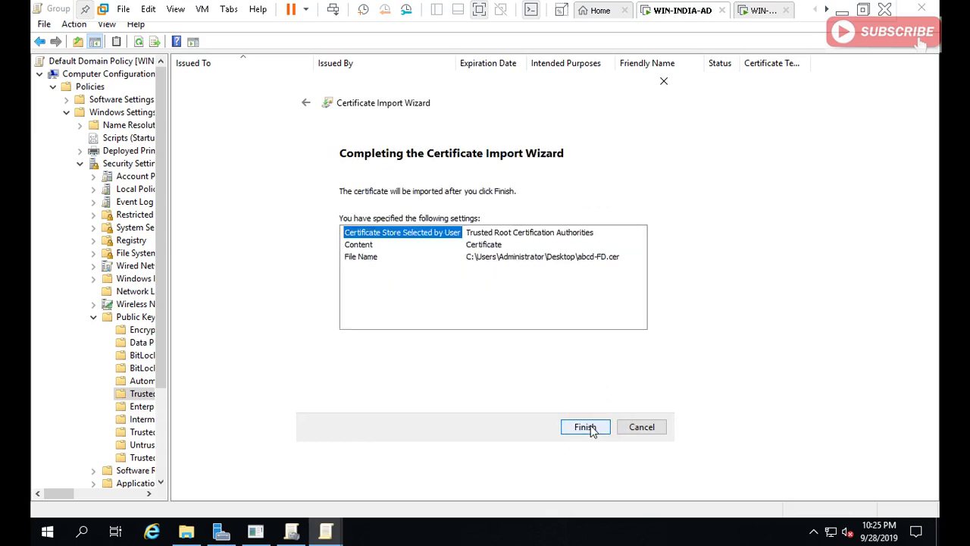
left_click(594, 429)
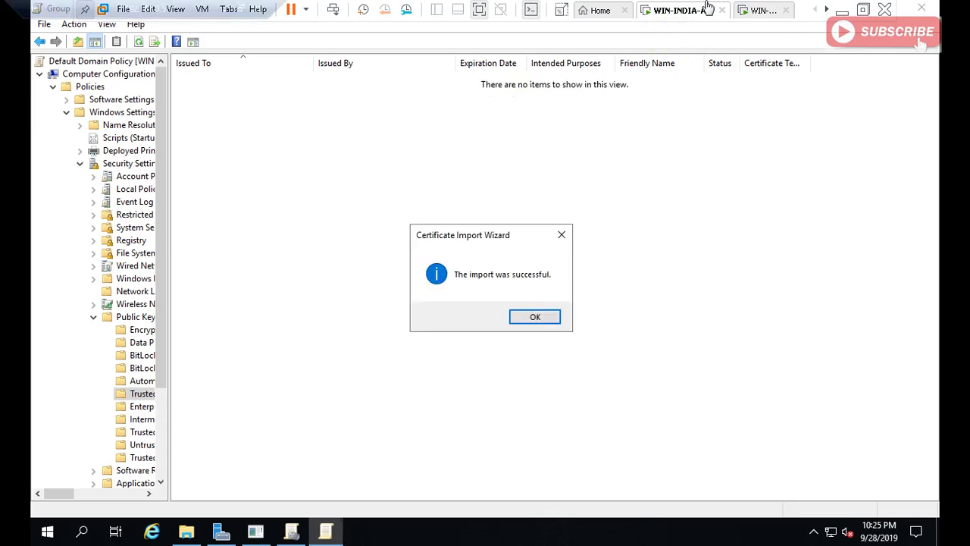
left_click(756, 12)
left_click(524, 203)
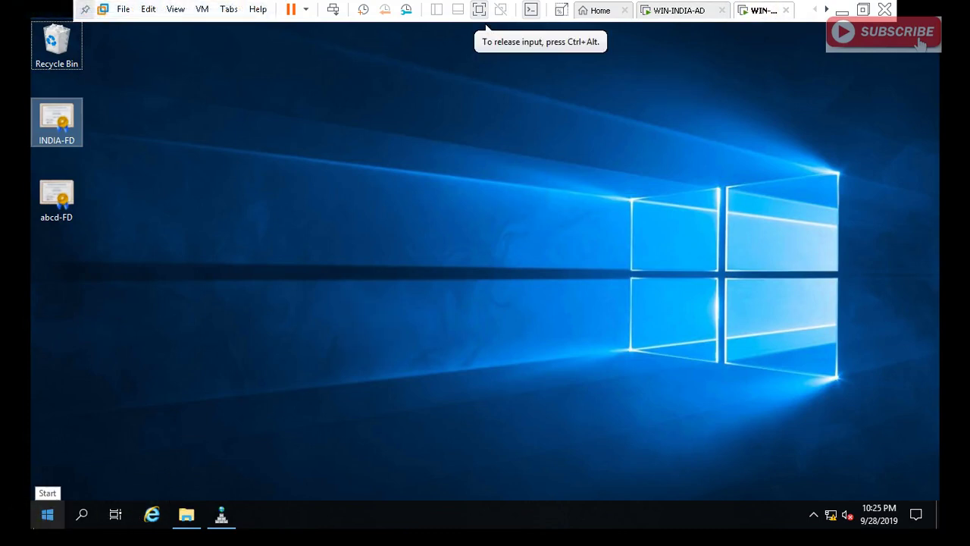
Start Server Manager and launch Group Policy Management from Tools.
left_click(45, 517)
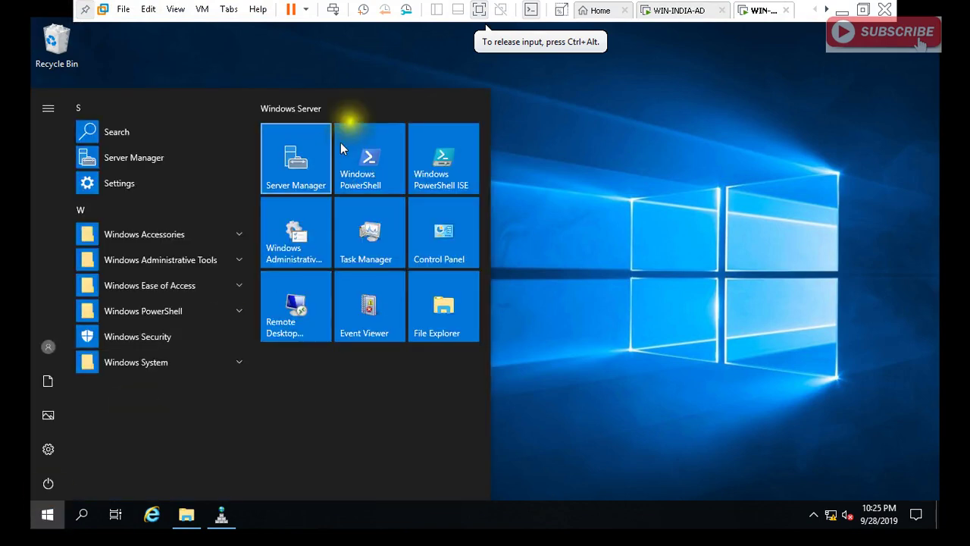
left_click(314, 150)
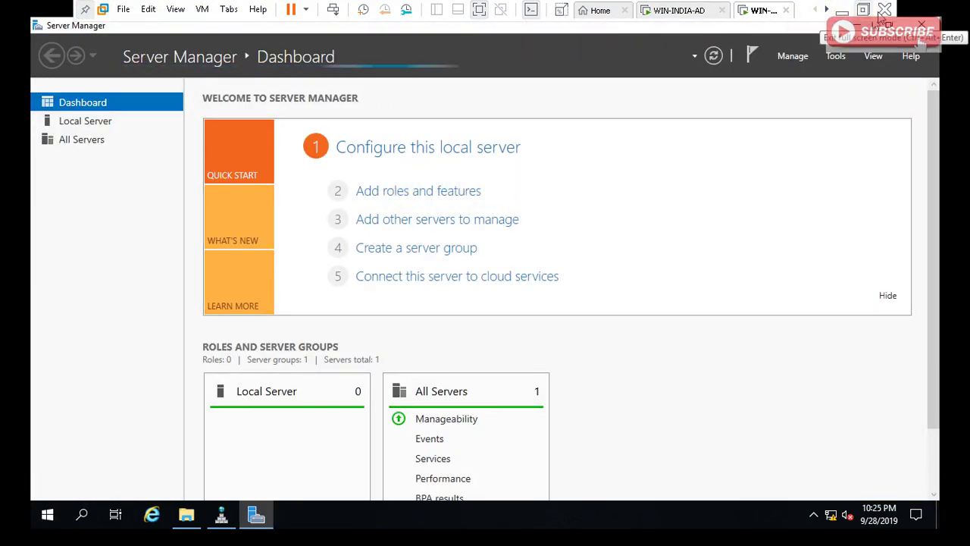
left_click(835, 56)
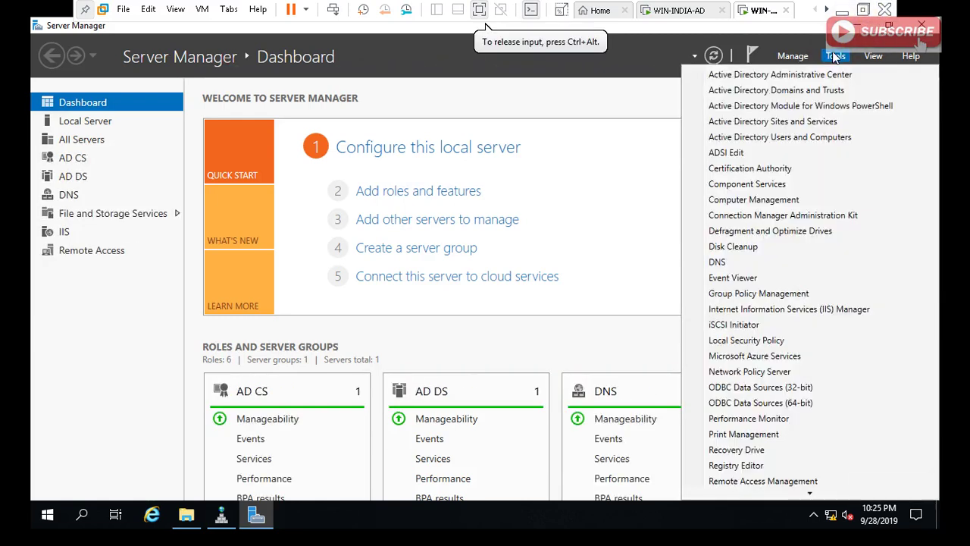
left_click(766, 294)
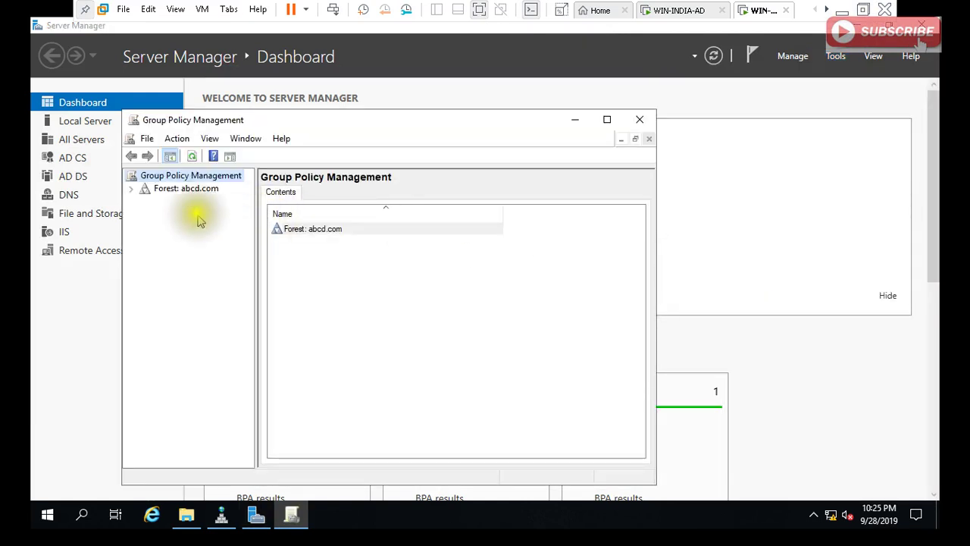
Expand abcd.com > Domains > abcd.com and edit its Default Domain Policy.
double_click(189, 190)
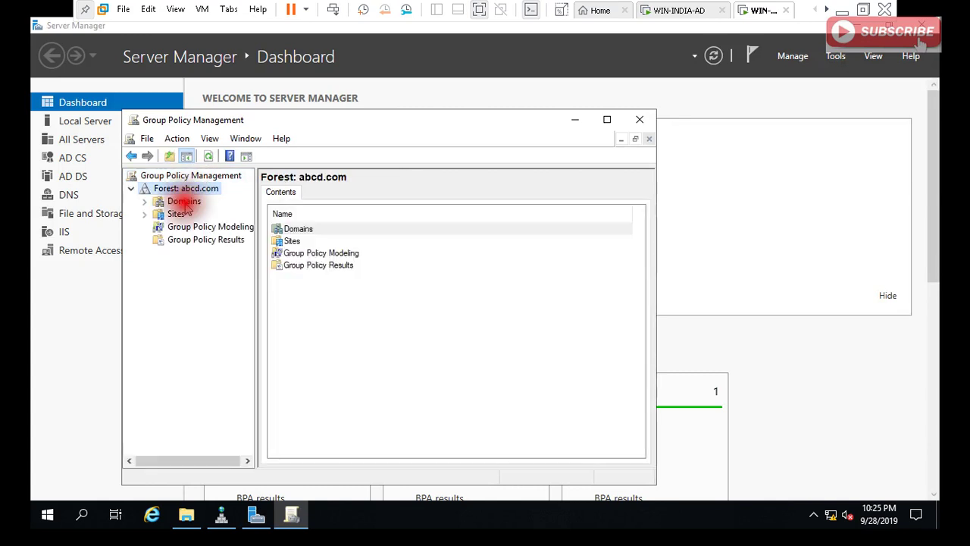
double_click(184, 201)
double_click(198, 214)
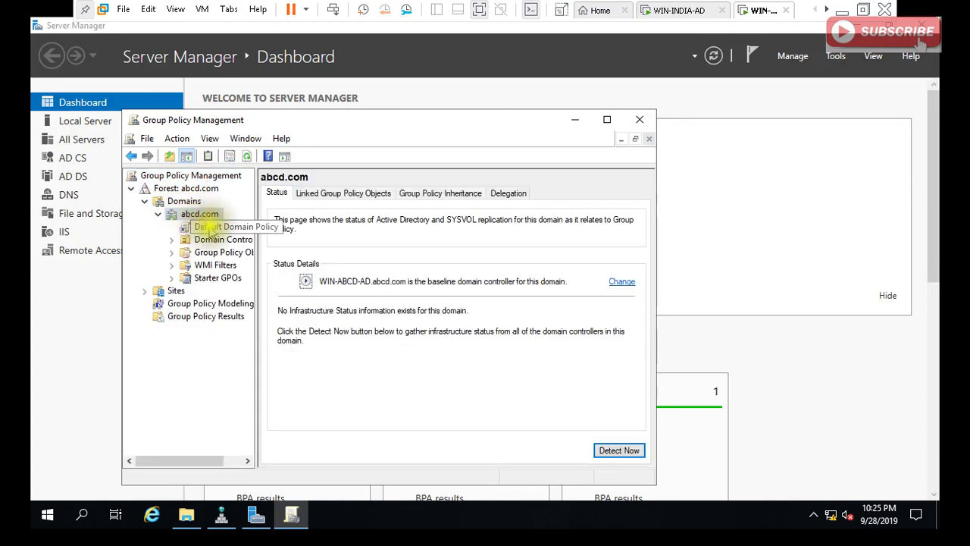
left_click(210, 229)
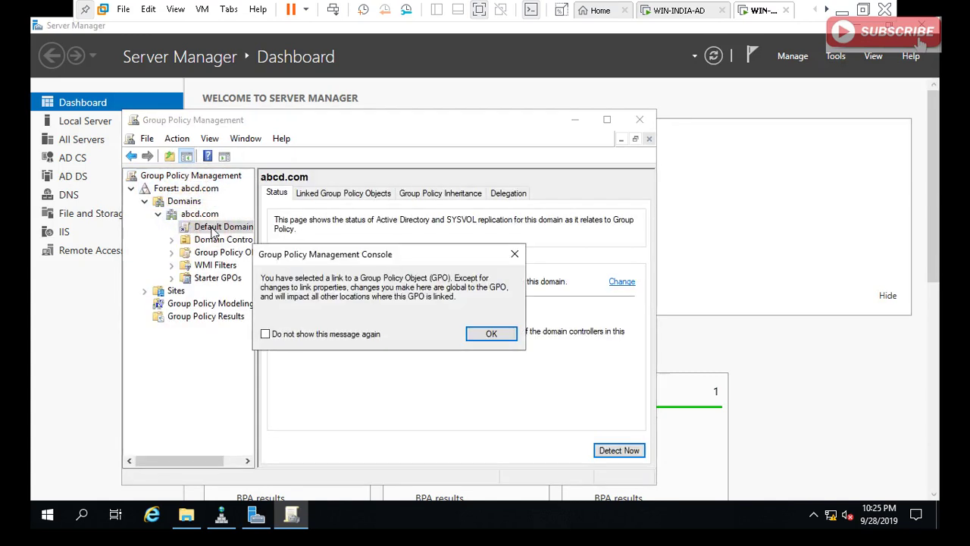
left_click(488, 334)
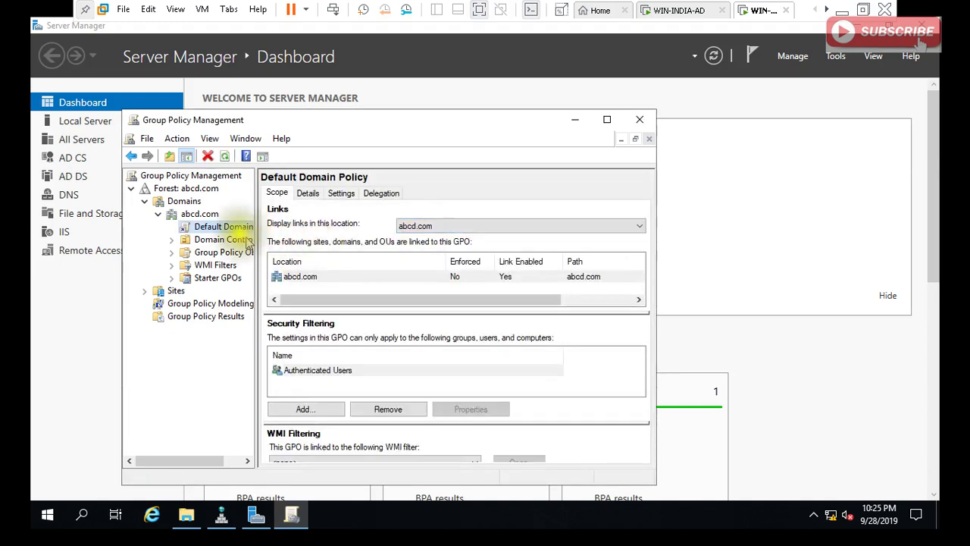
right_click(238, 230)
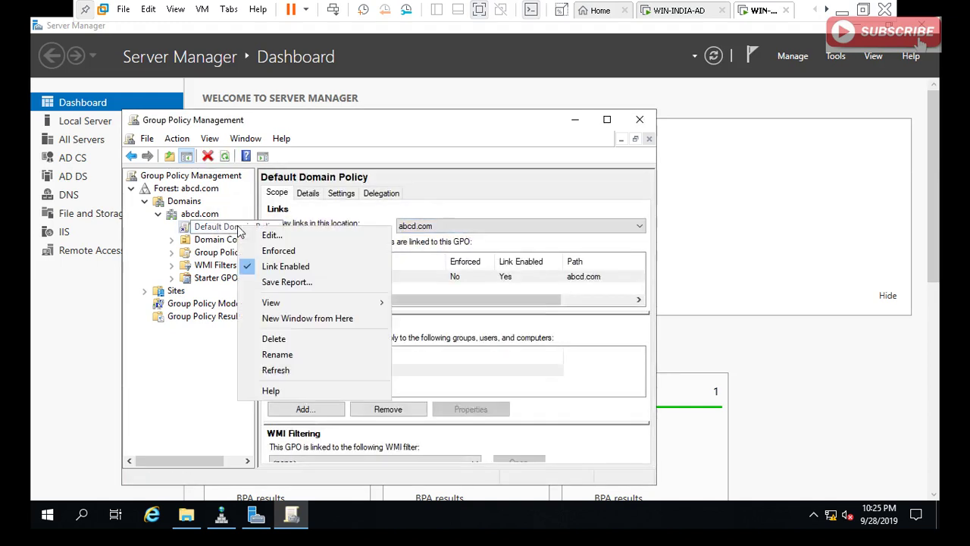
left_click(268, 236)
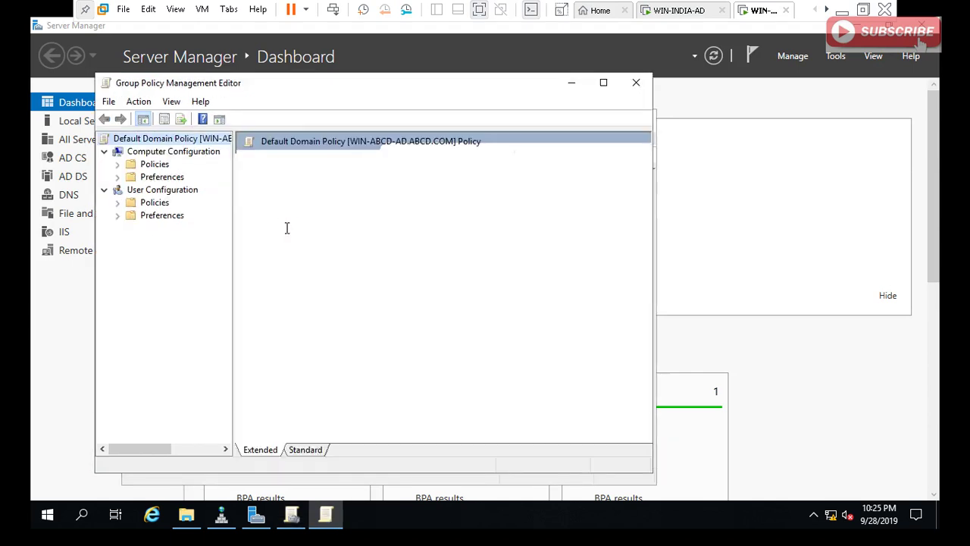
Navigate Computer Configuration > Policies > Security Settings > Public Key Policies > Trusted Root CAs.
double_click(418, 175)
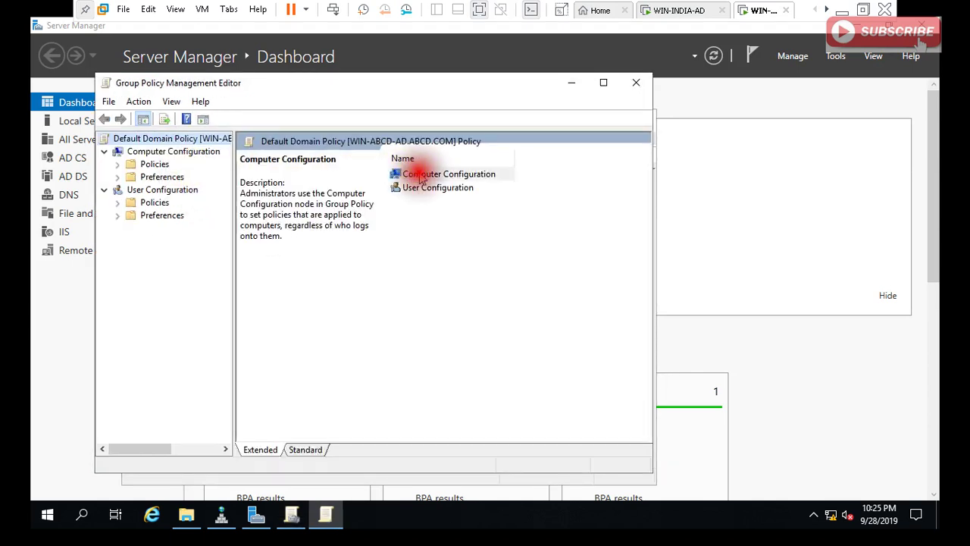
double_click(419, 175)
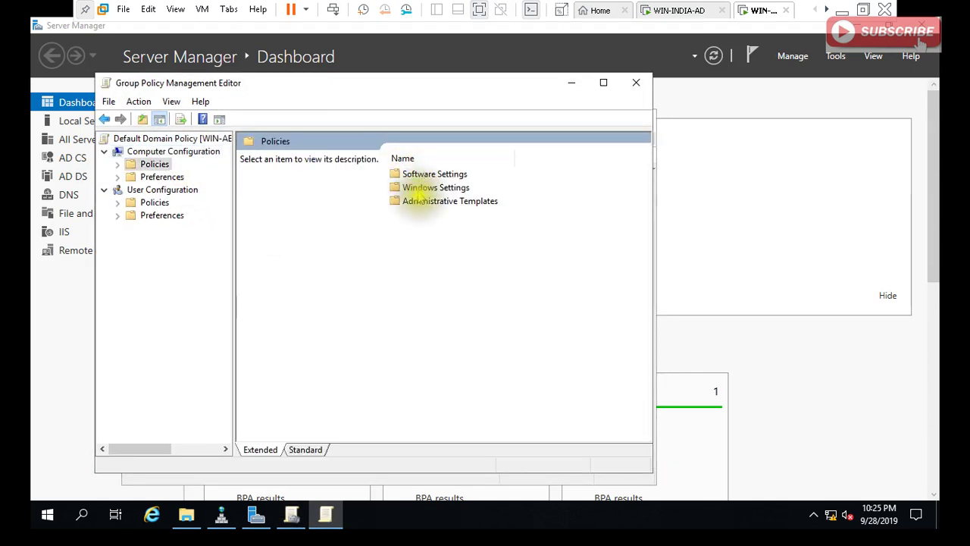
left_click(416, 188)
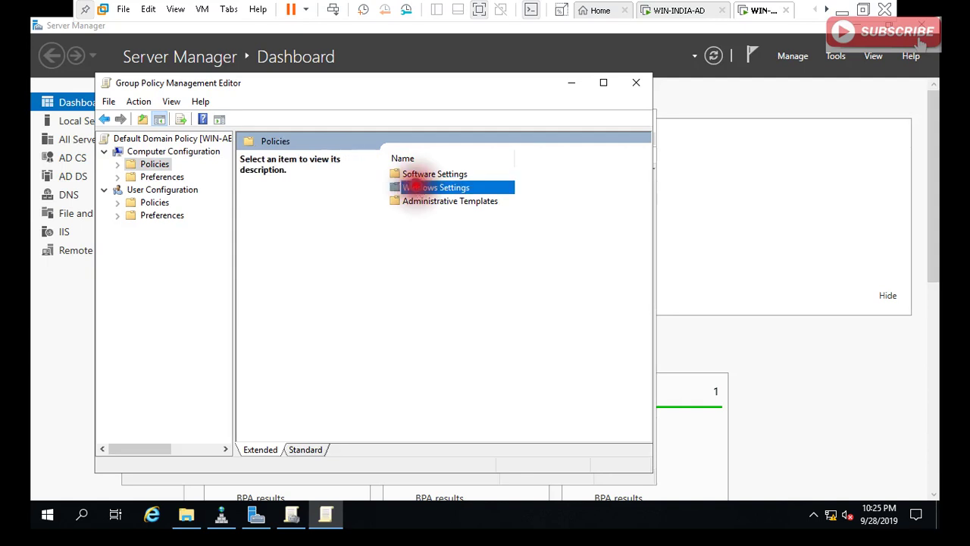
double_click(416, 188)
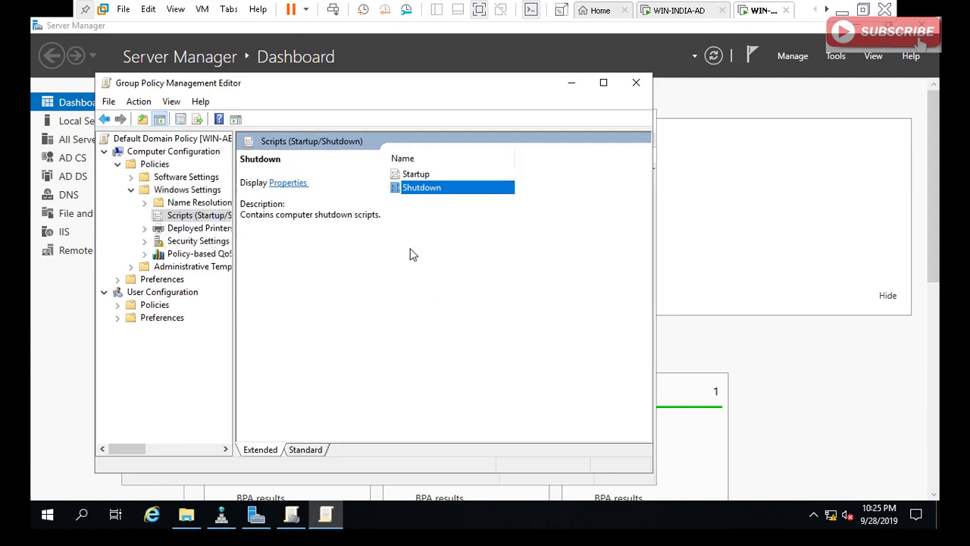
double_click(213, 239)
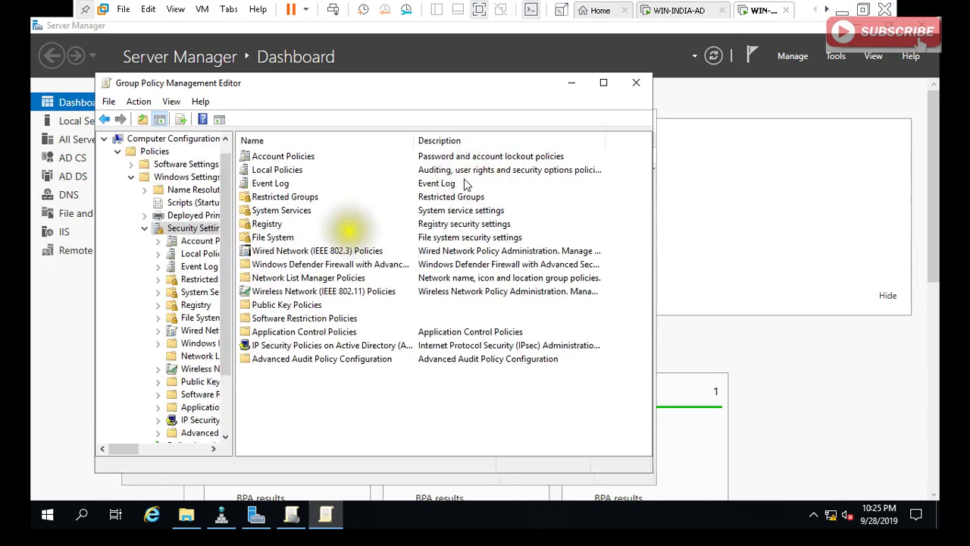
double_click(284, 304)
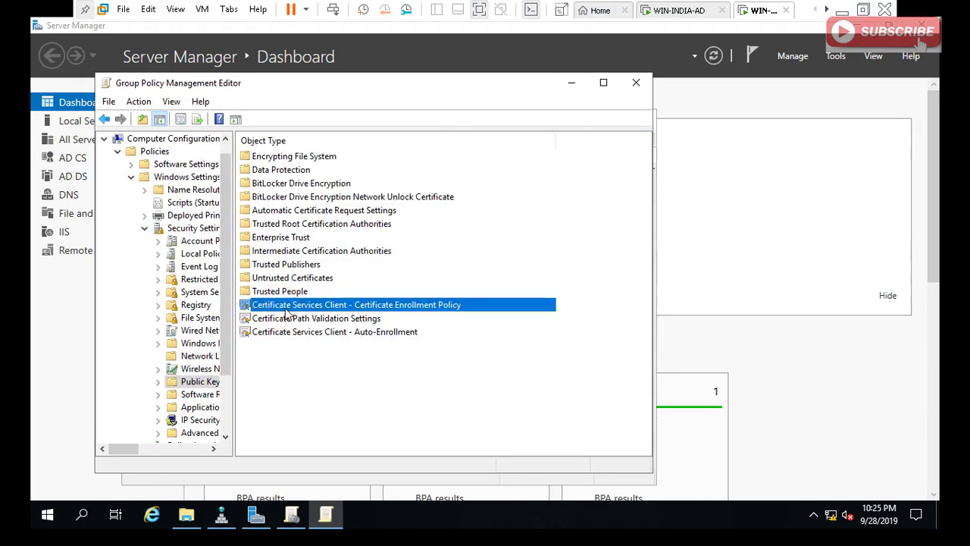
double_click(318, 224)
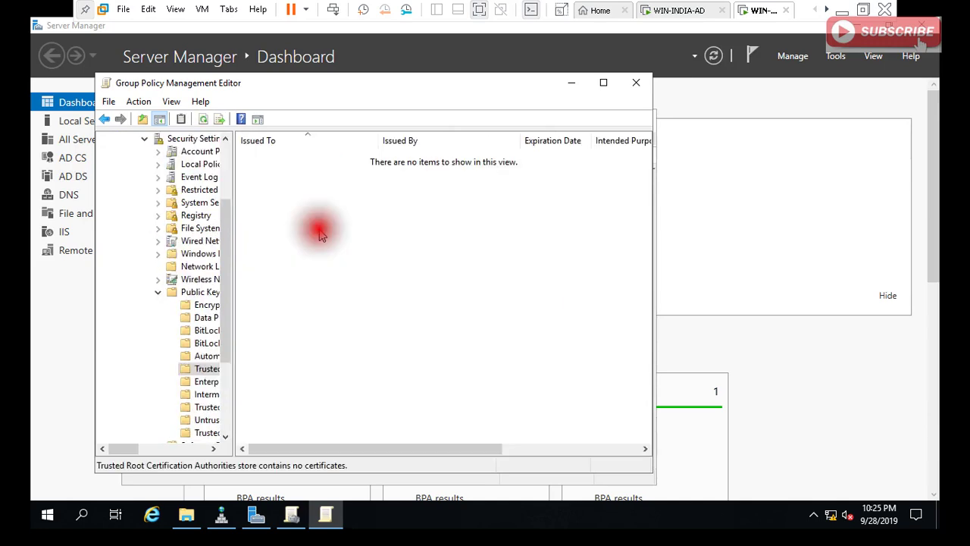
Start a certificate import and select INDIA-FD.cer as the file.
right_click(317, 188)
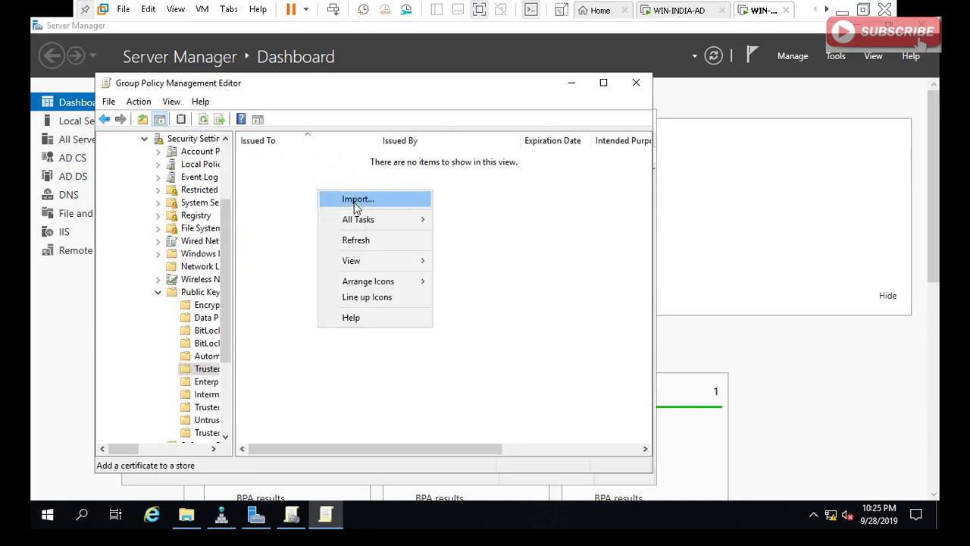
left_click(331, 200)
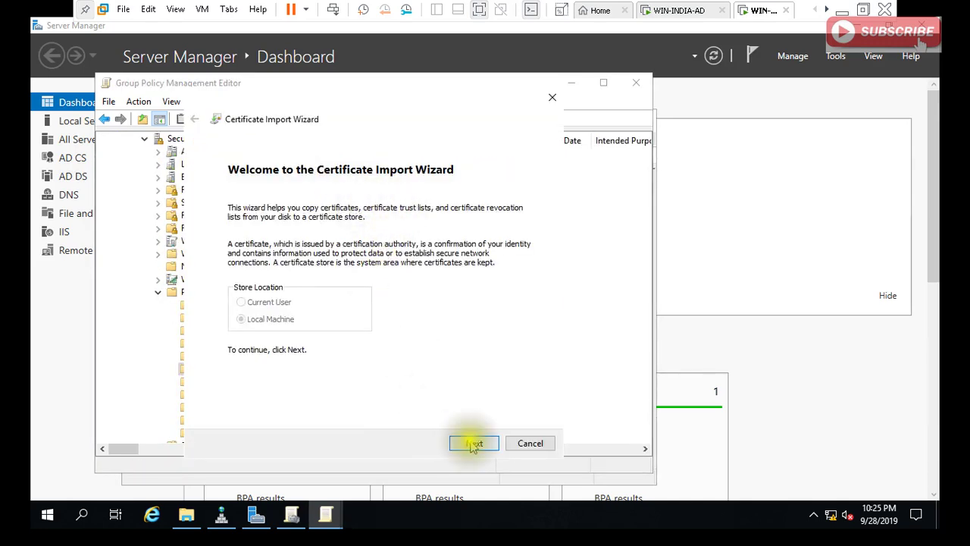
left_click(472, 442)
left_click(498, 231)
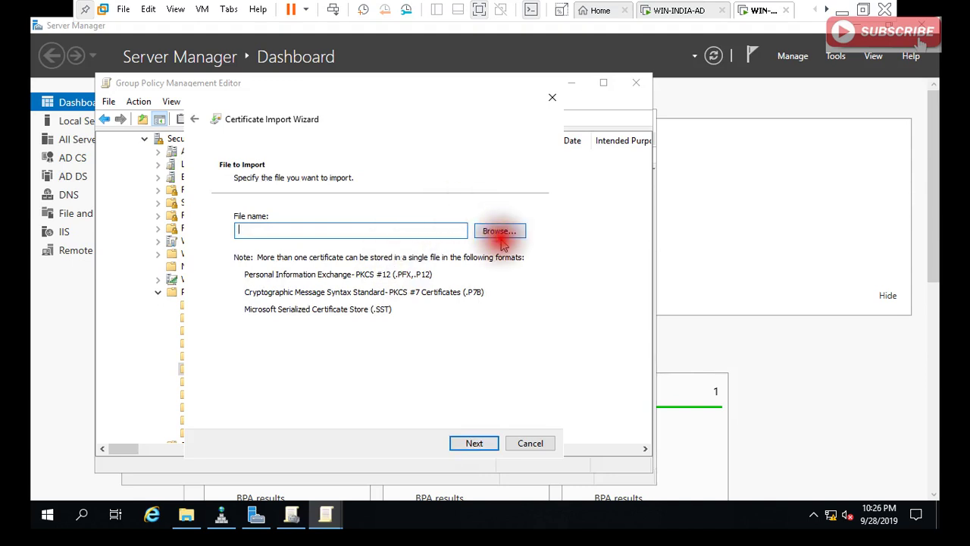
left_click(500, 231)
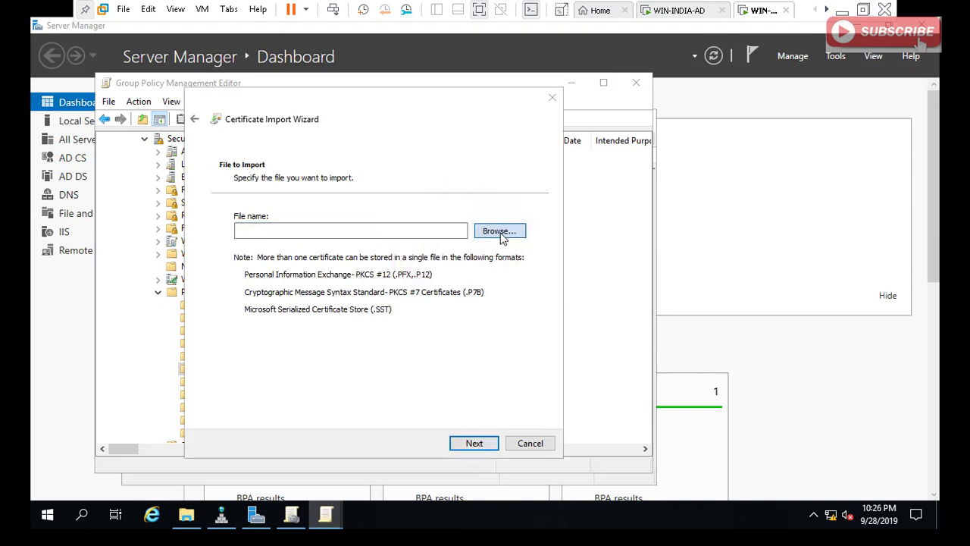
left_click(357, 219)
left_click(354, 224)
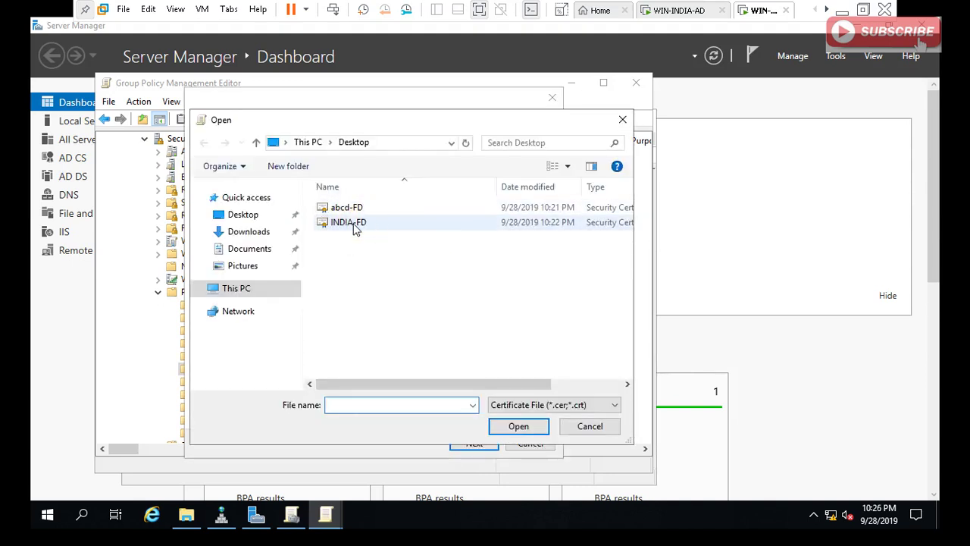
left_click(354, 225)
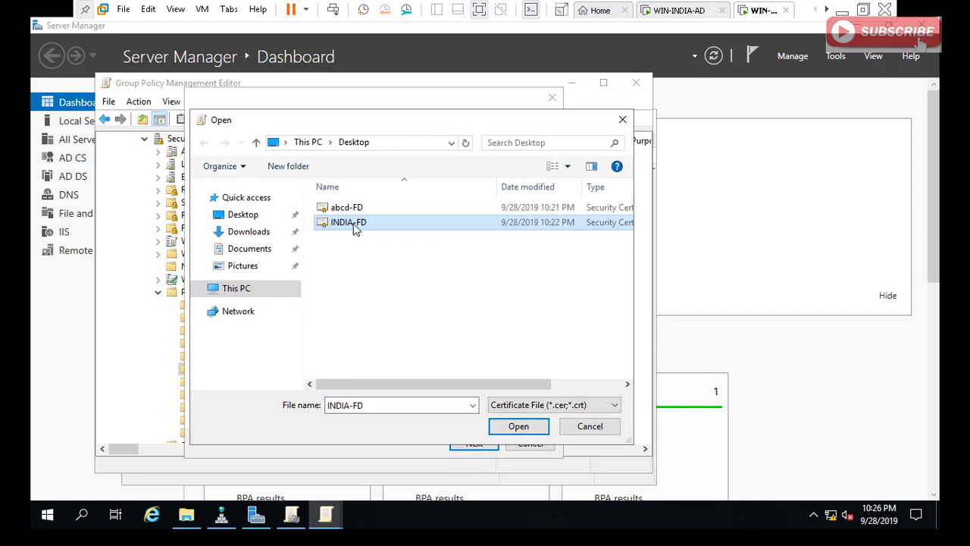
left_click(517, 426)
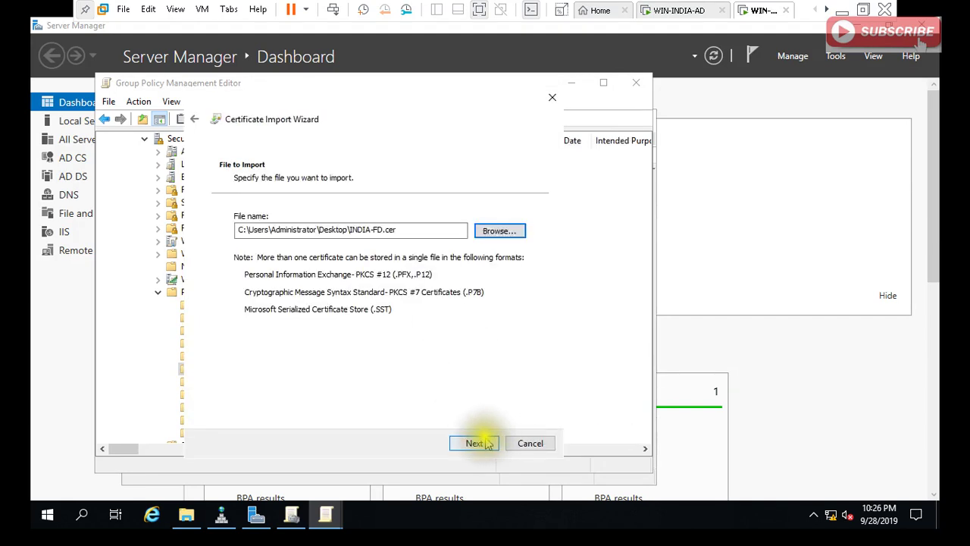
Import it into Trusted Root Certification Authorities, dismiss the success message, and close the editor.
left_click(488, 444)
left_click(483, 446)
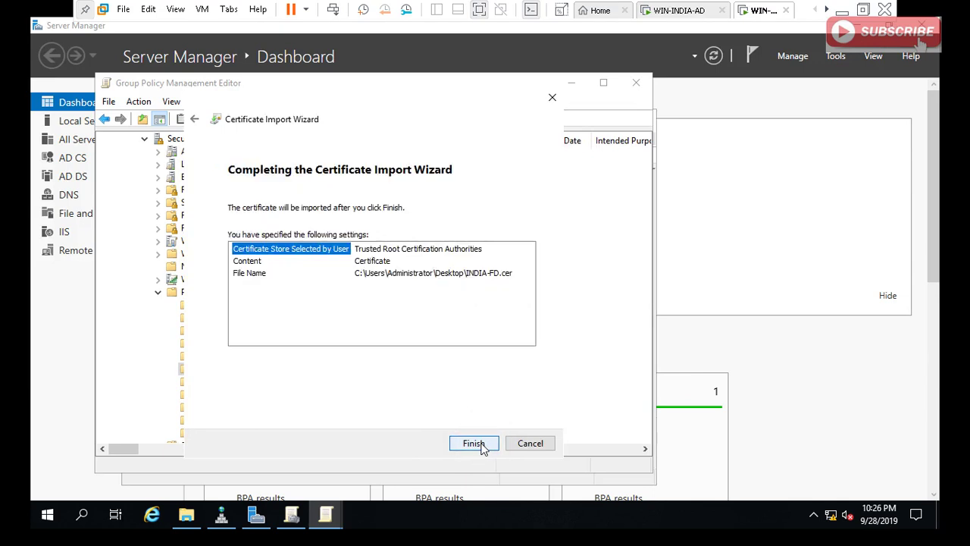
left_click(474, 443)
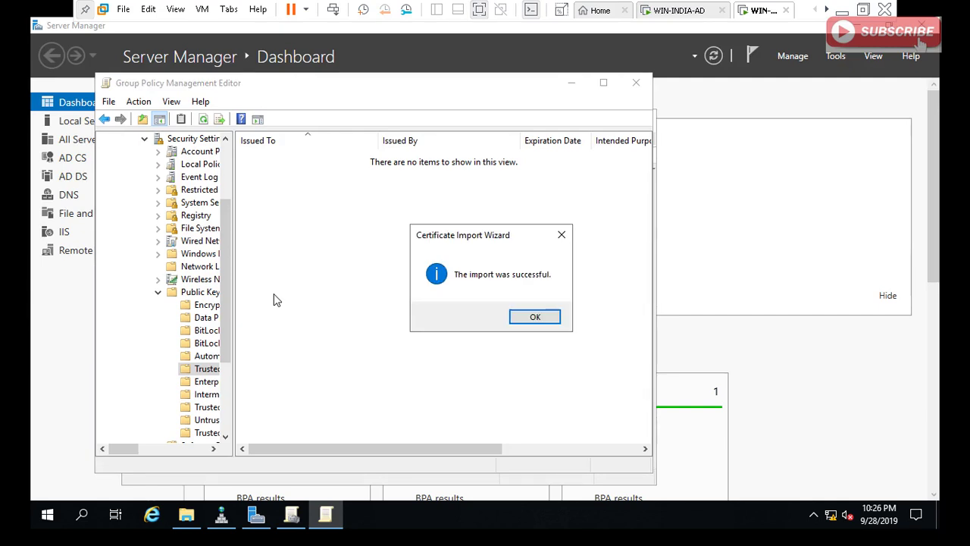
left_click(535, 318)
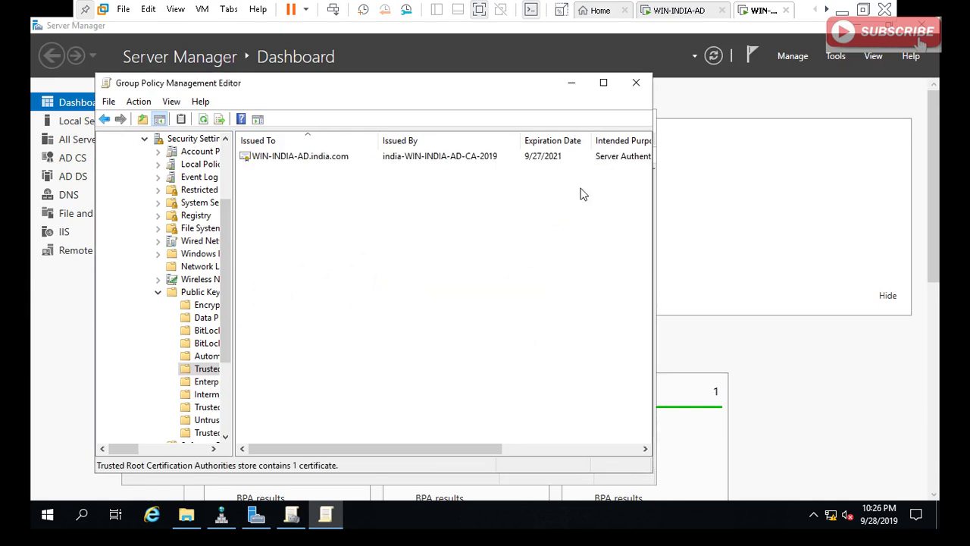
left_click(635, 83)
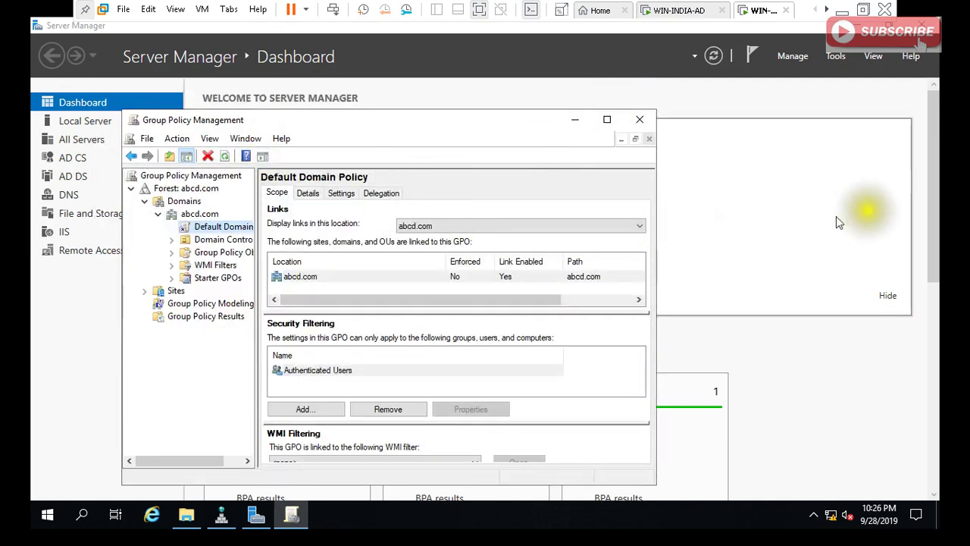
Launch mmc and add the Certificates snap-in for the Computer account (Local Computer).
key("super+r")
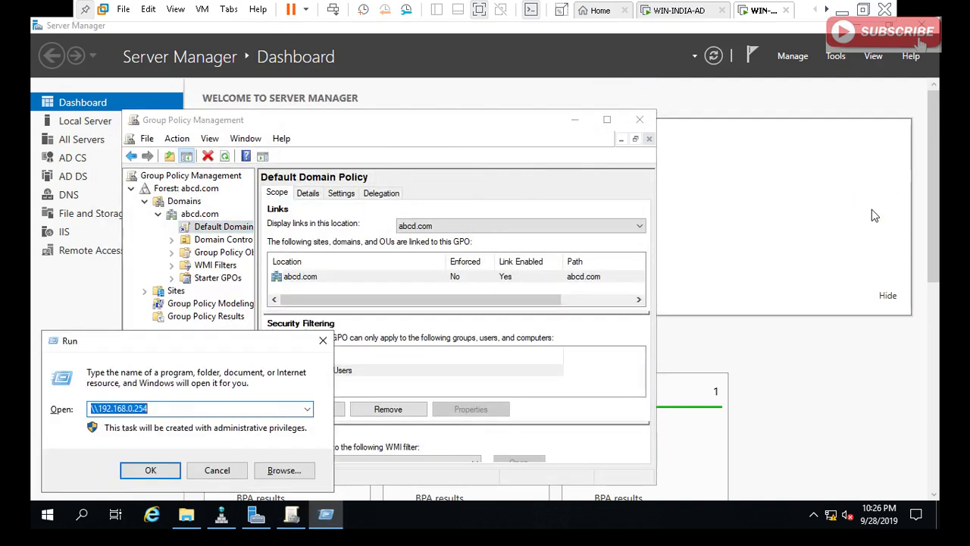
type("MM")
key("Return")
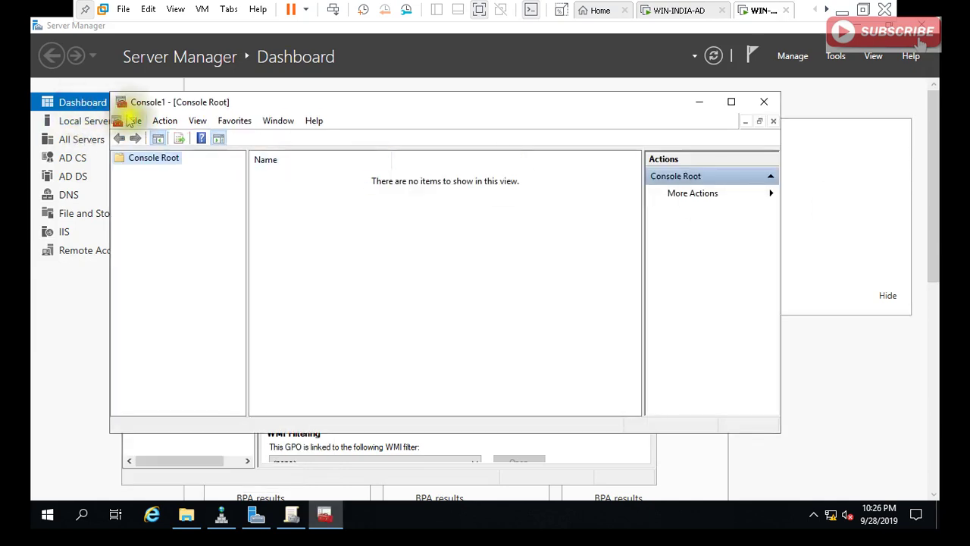
left_click(133, 120)
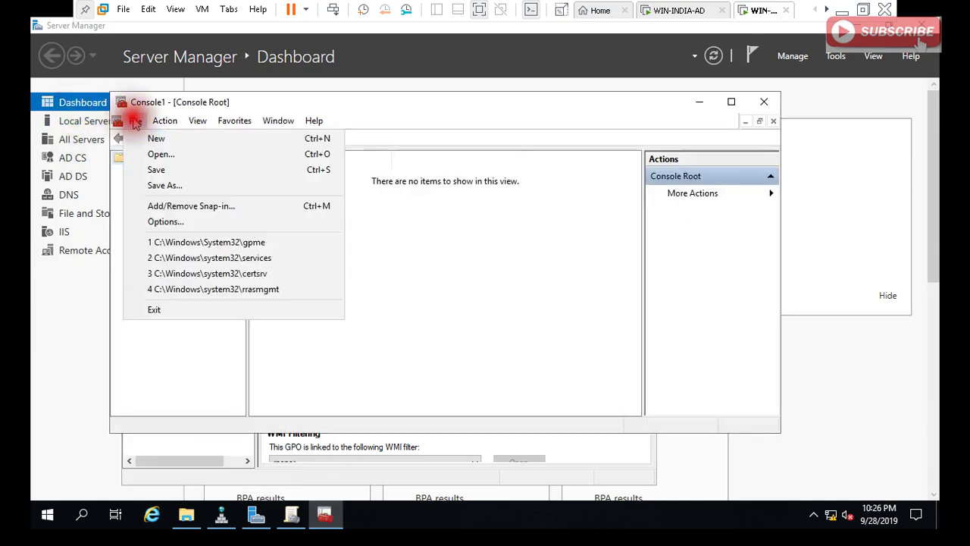
left_click(182, 204)
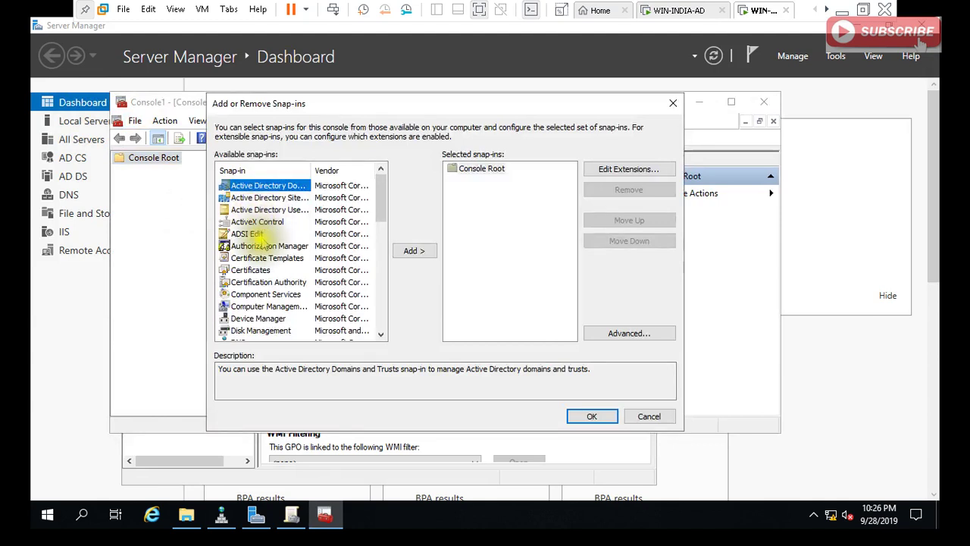
left_click(258, 271)
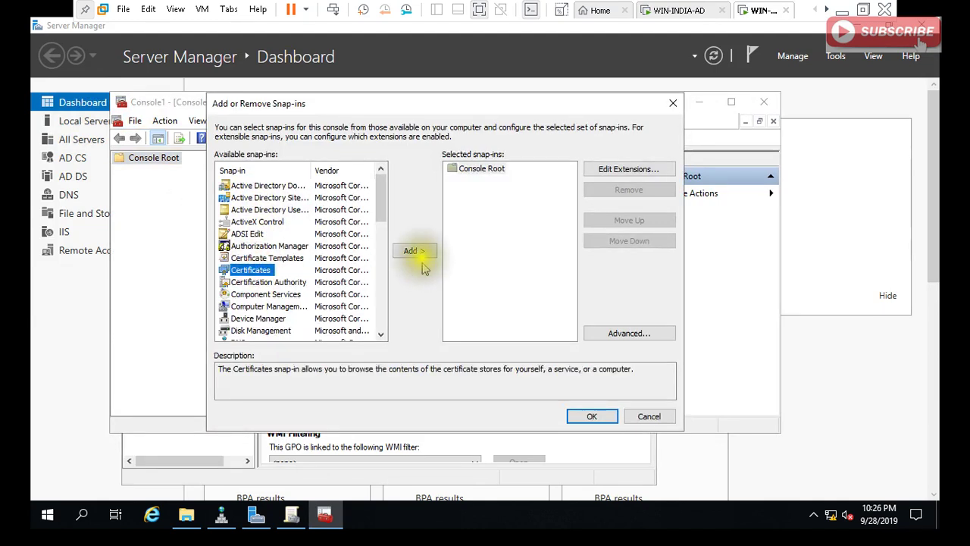
left_click(416, 250)
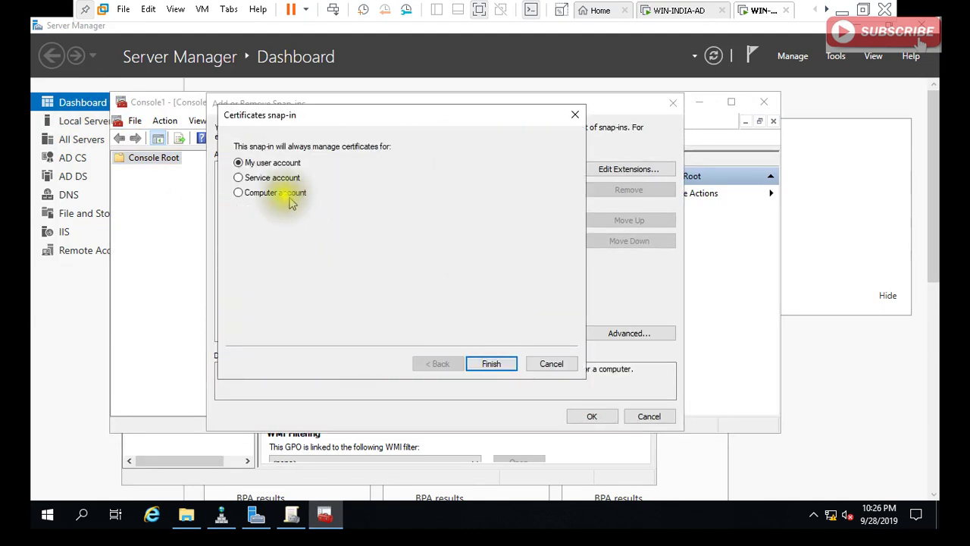
left_click(282, 196)
left_click(490, 362)
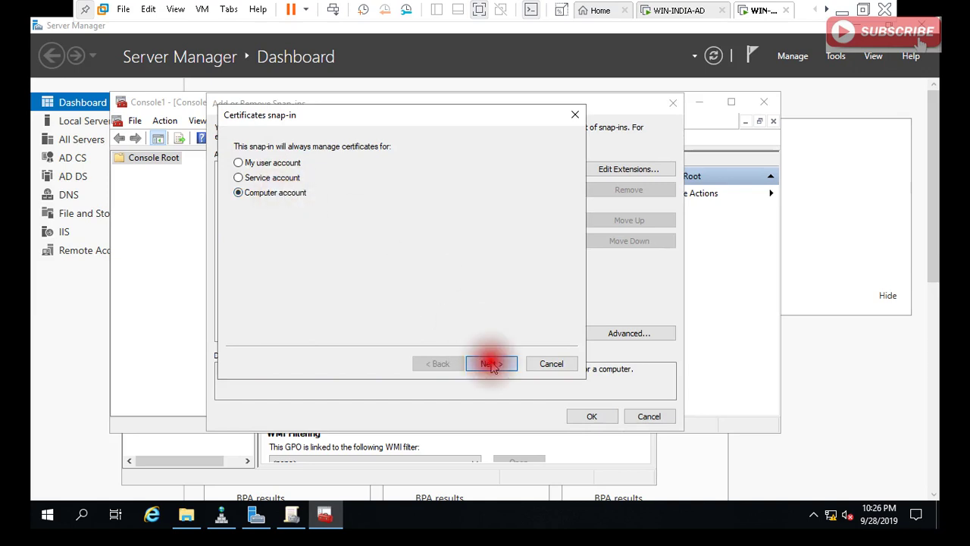
left_click(491, 364)
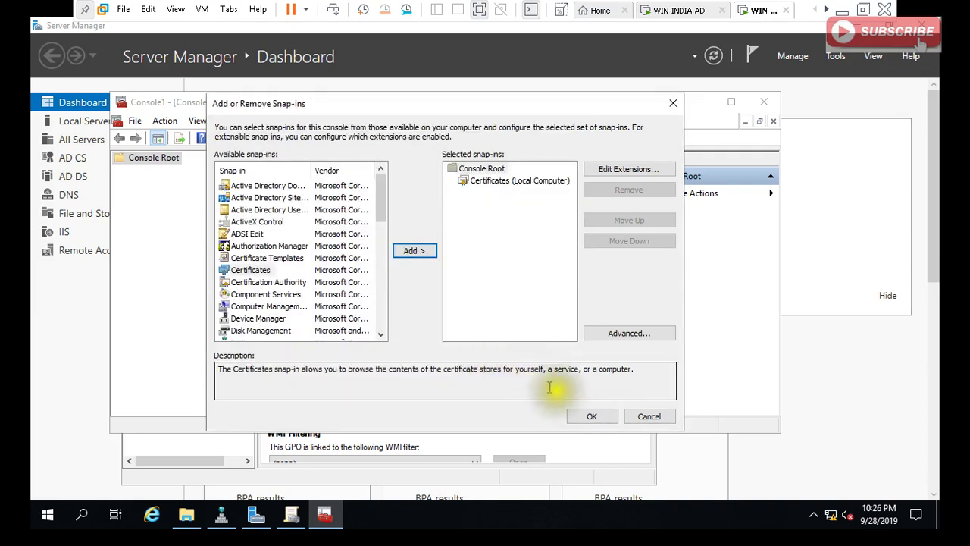
left_click(584, 416)
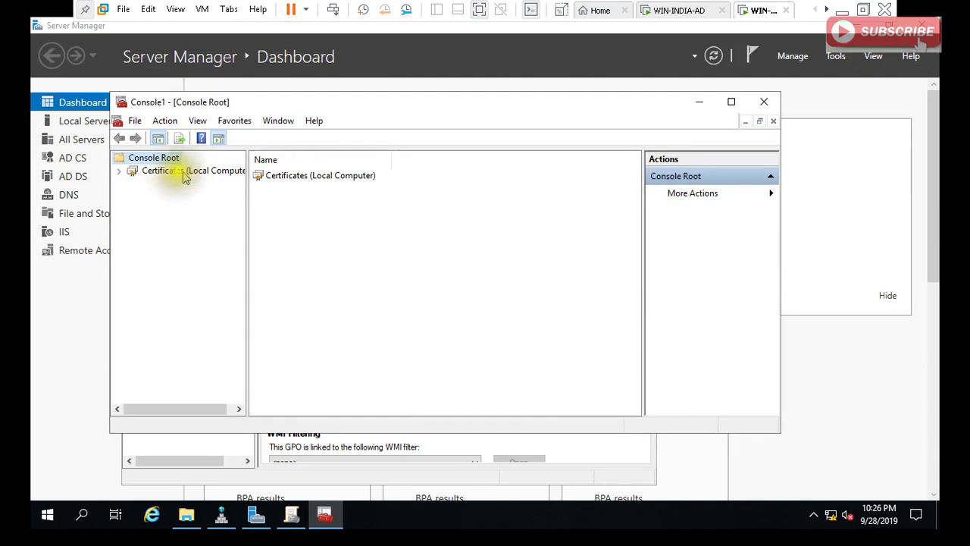
List the certificates in the local Trusted Root Certification Authorities store.
left_click(119, 171)
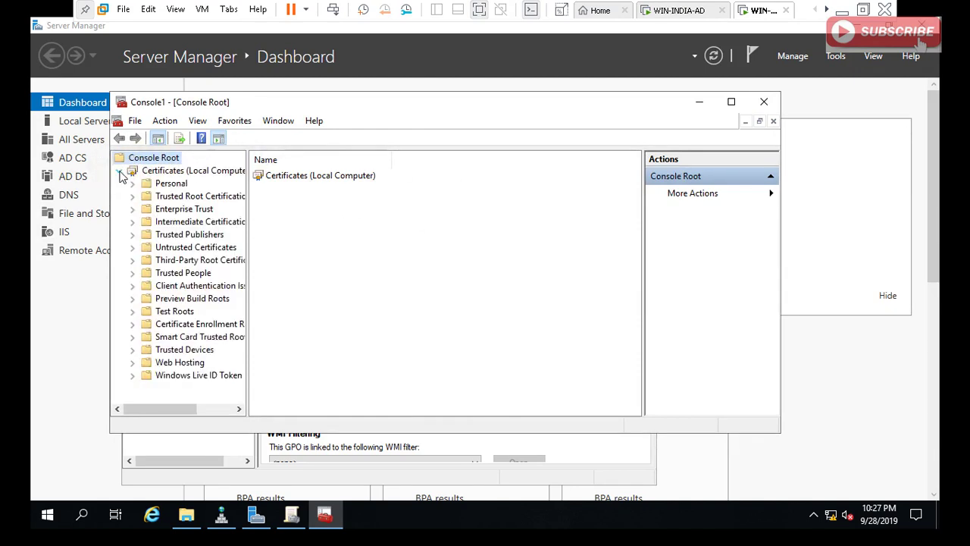
double_click(180, 195)
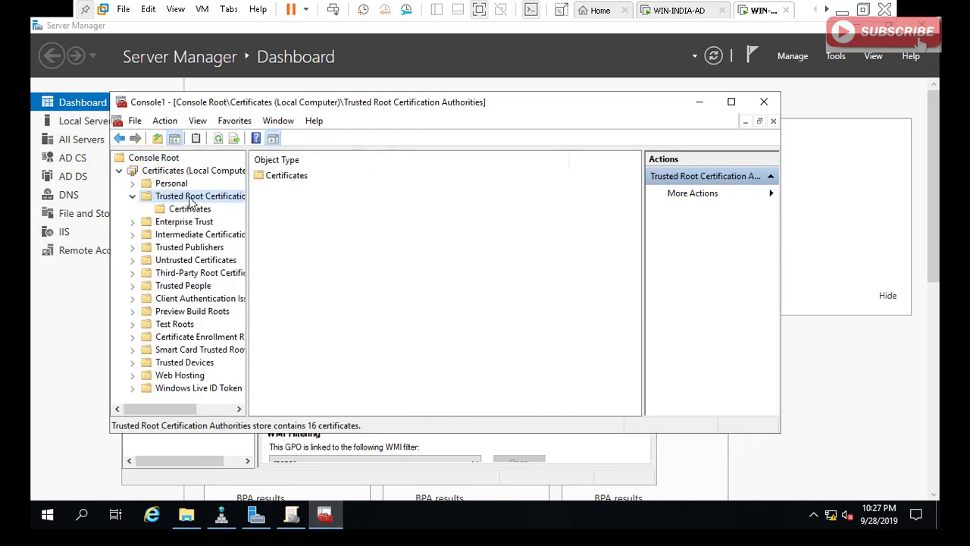
double_click(294, 176)
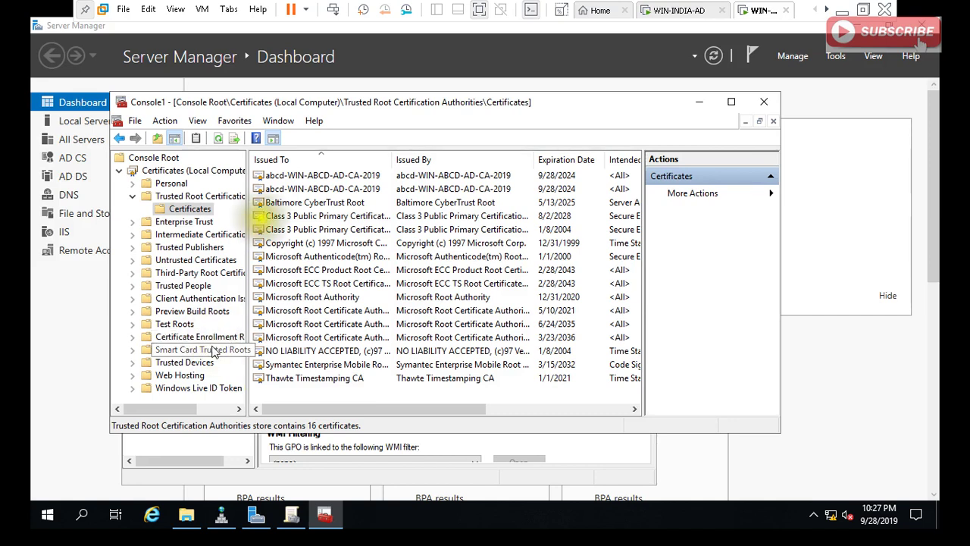
Check the Personal and Enterprise Trust stores, then refresh and return to the 16 trusted root certificates.
double_click(180, 185)
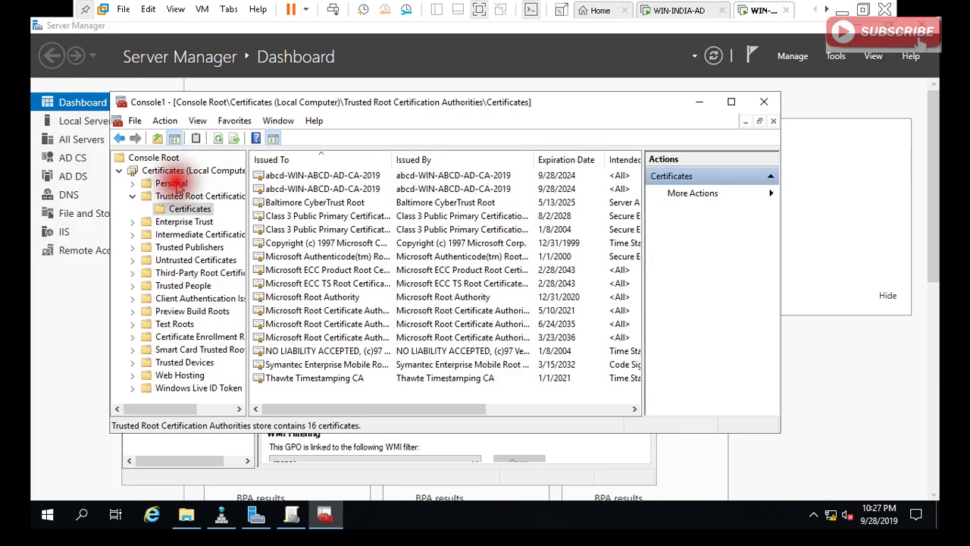
left_click(273, 179)
double_click(274, 179)
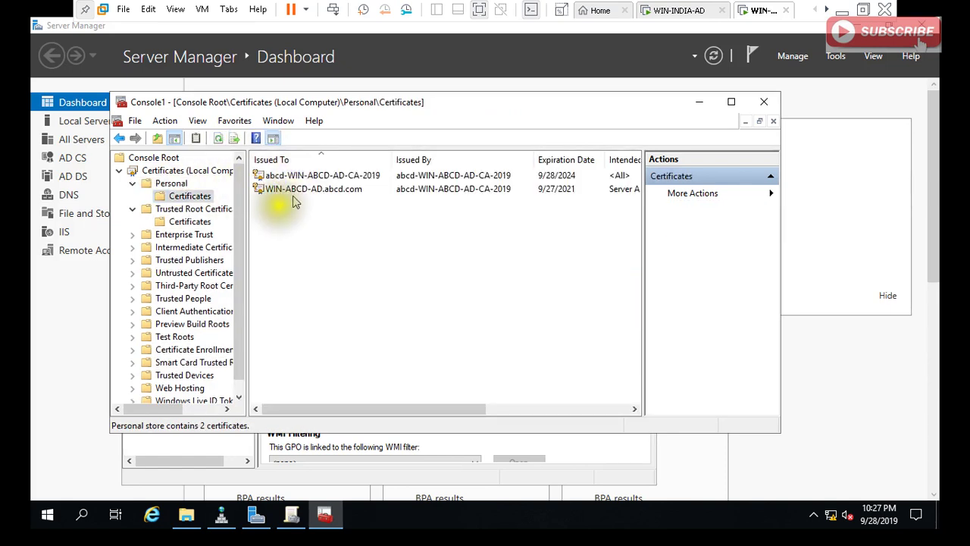
left_click(175, 236)
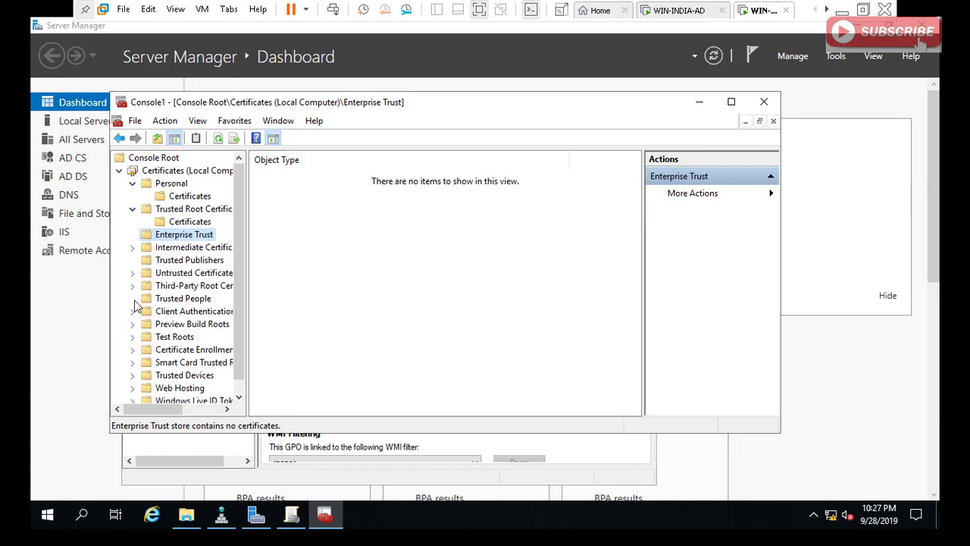
left_click(218, 138)
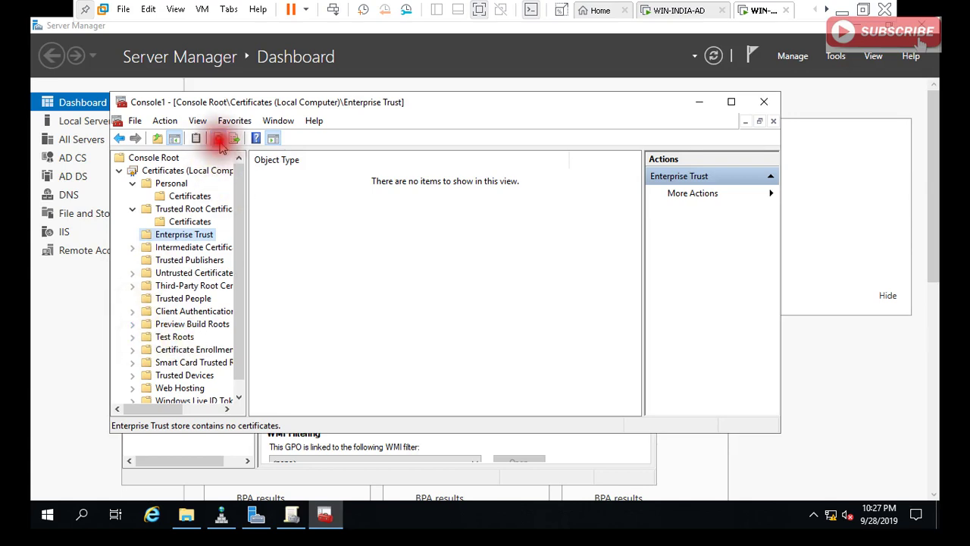
left_click(189, 221)
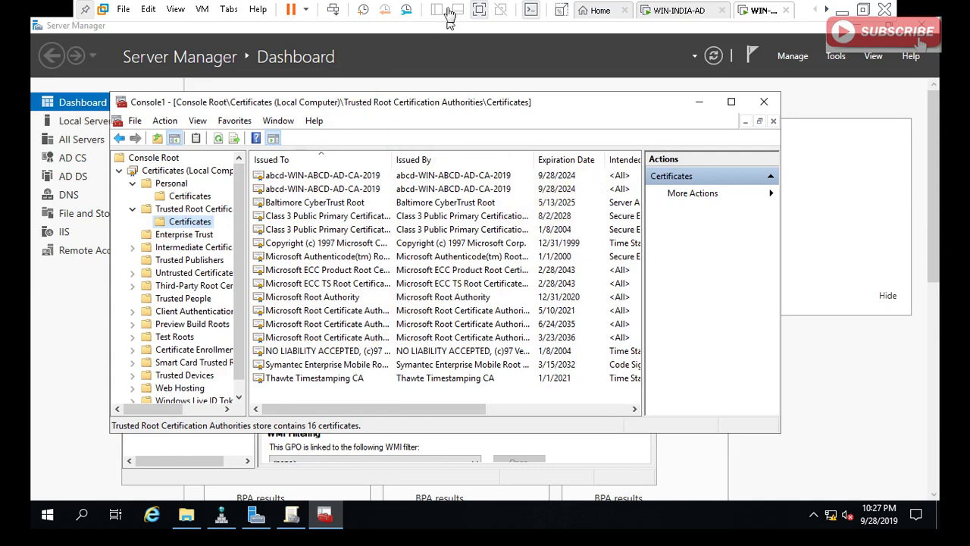
On WIN-INDIA-AD, acknowledge the successful import and open a Command Prompt for gpupdate /force.
left_click(671, 7)
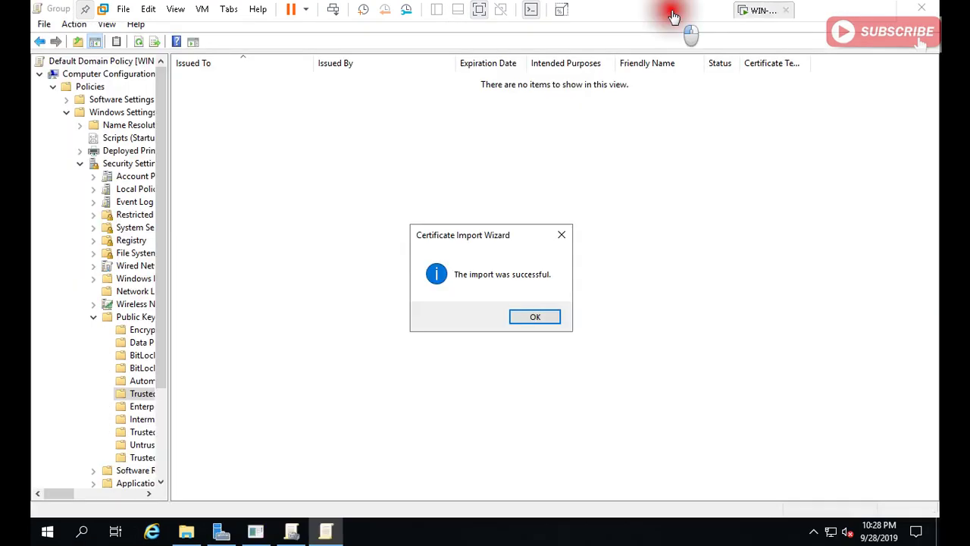
left_click(532, 317)
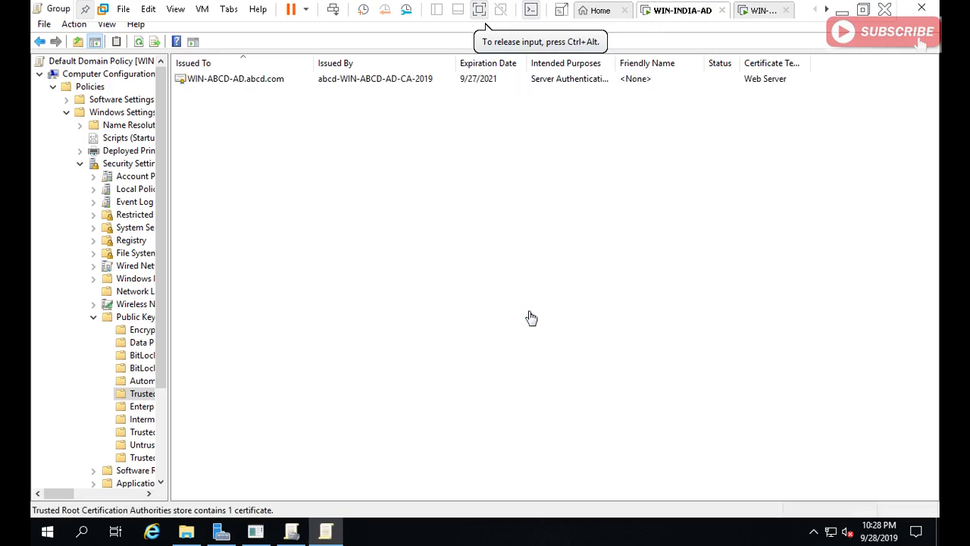
left_click(544, 312)
key("super+r")
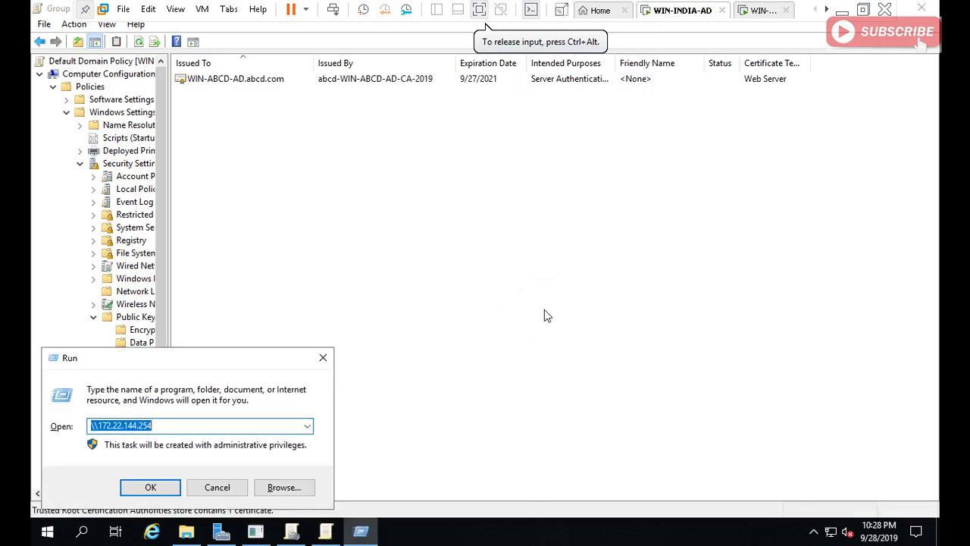
key("Escape")
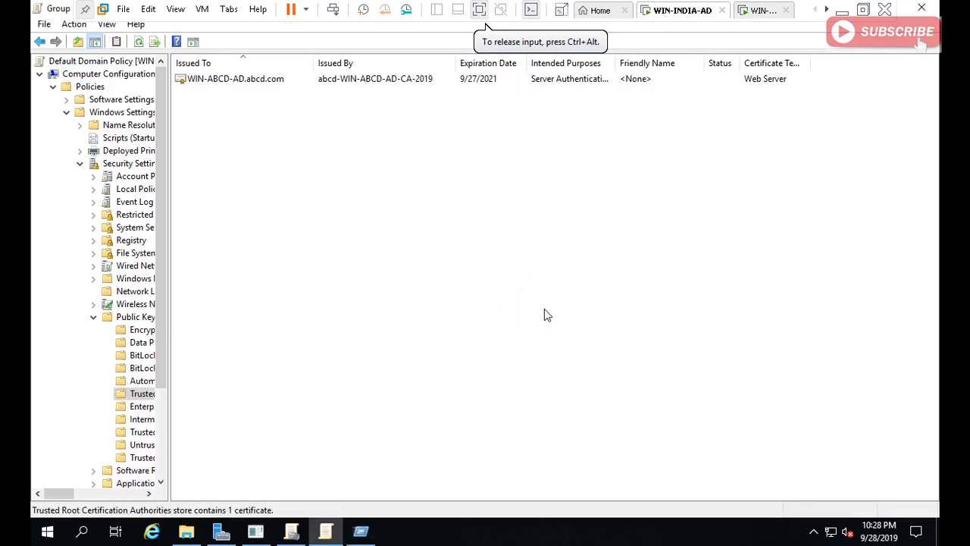
key("super+r")
type("cmd")
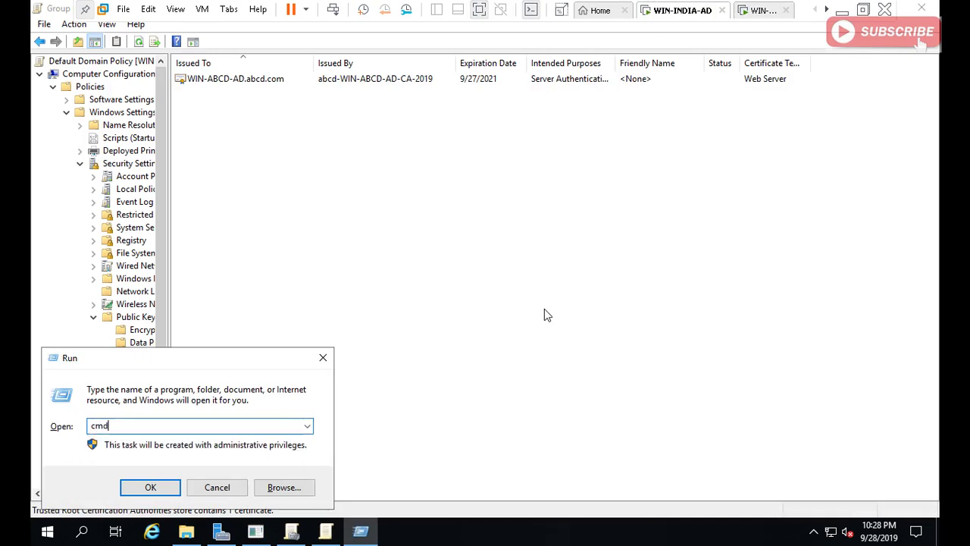
key("Return")
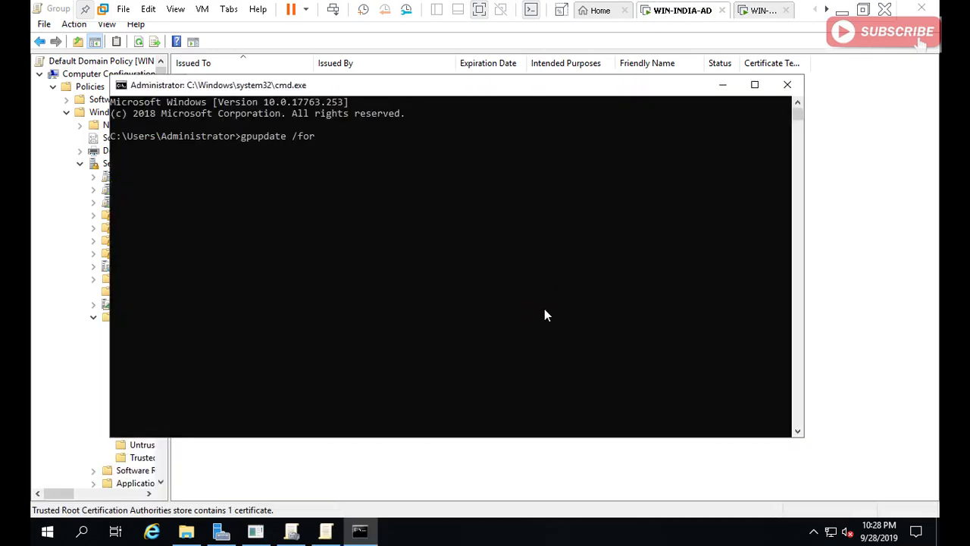
left_click(757, 14)
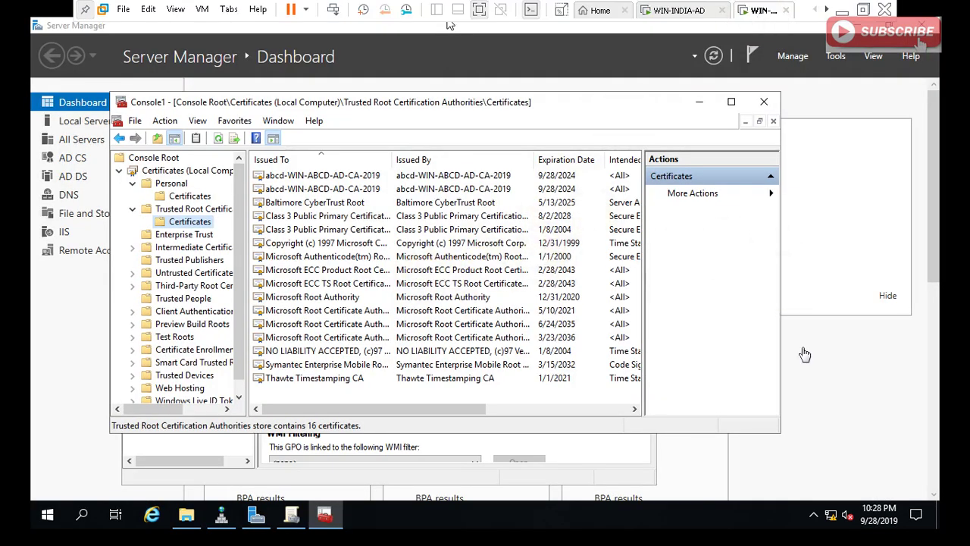
Open a Command Prompt and run GPUPDATE /FORCE on the second server.
left_click(851, 378)
key("super+r")
type("cmd")
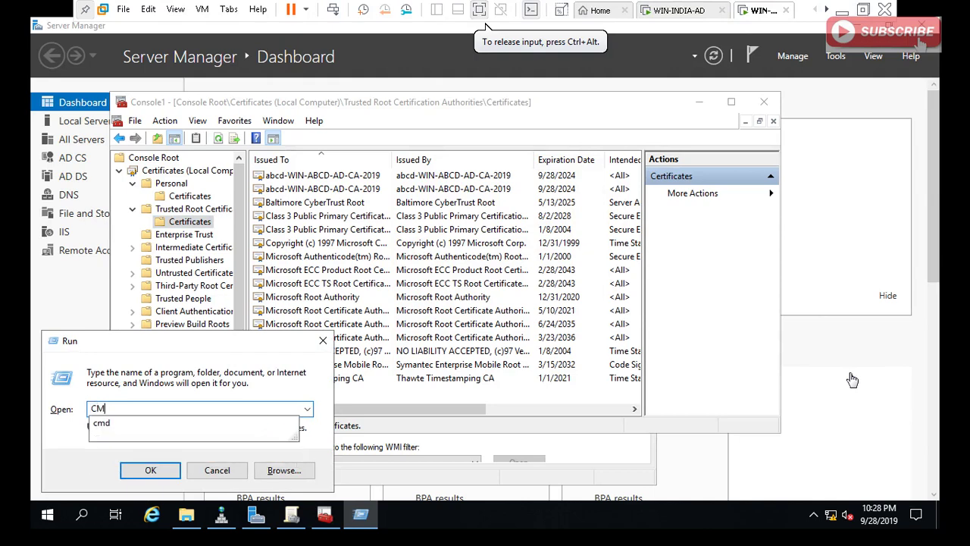
key("Return")
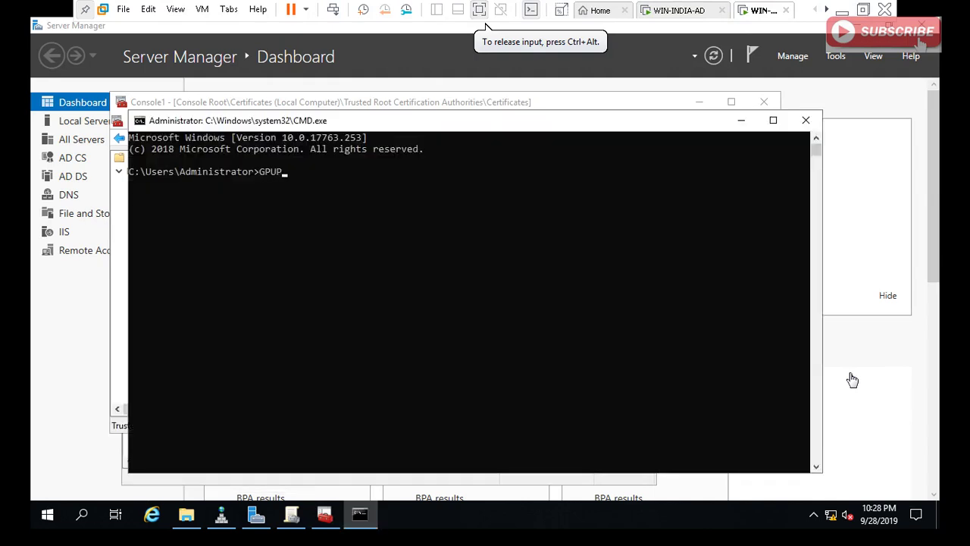
type("GPUPDATE /FORCE")
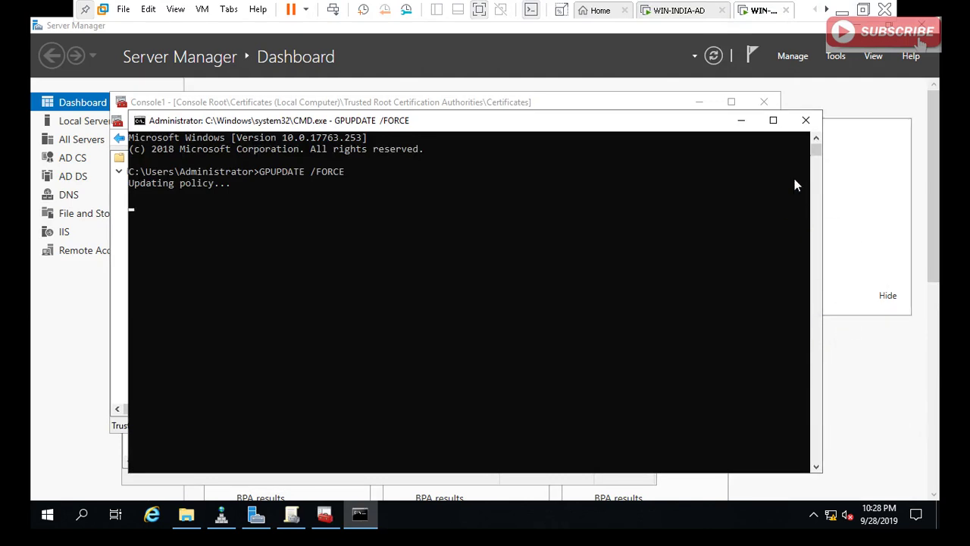
Refresh the trusted root list and select the new WIN-INDIA-AD.india.com certificate among 17.
left_click(742, 123)
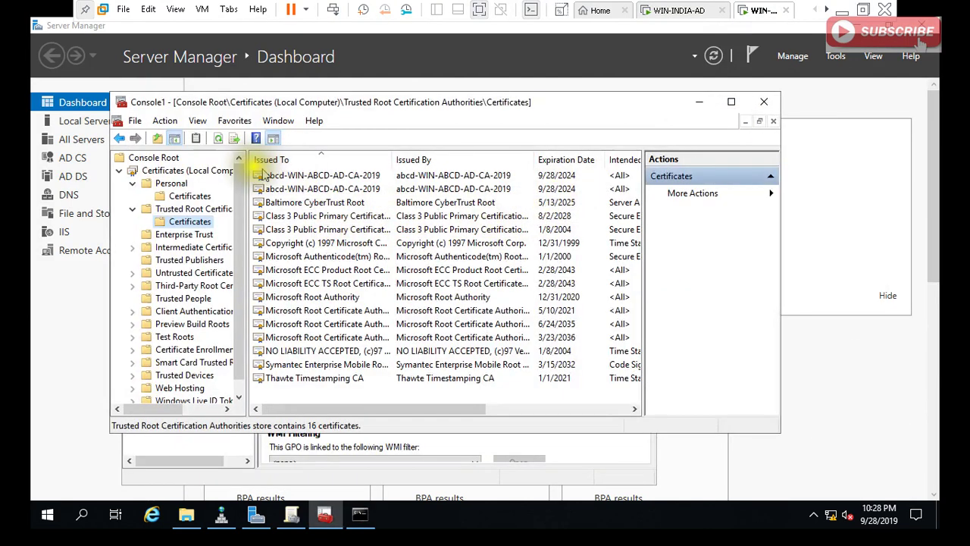
left_click(219, 140)
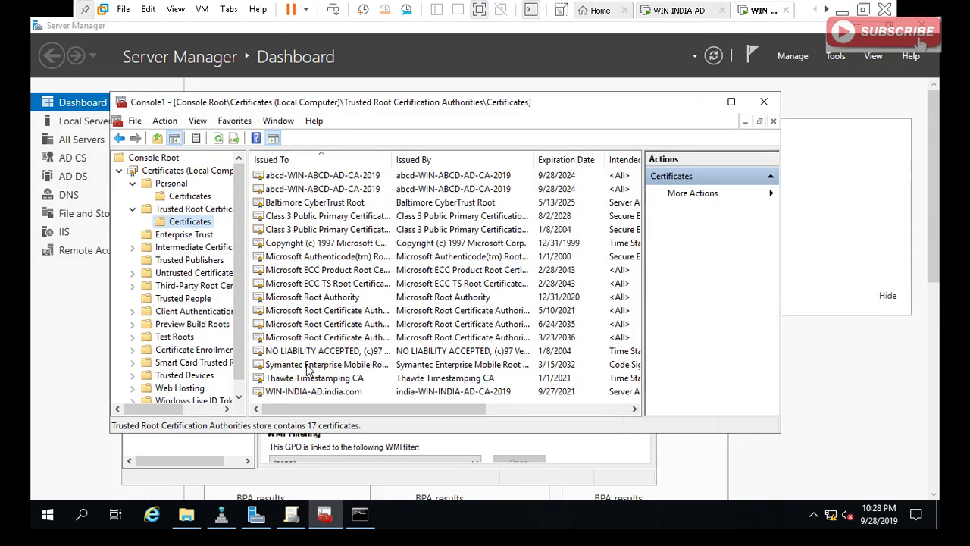
left_click(303, 391)
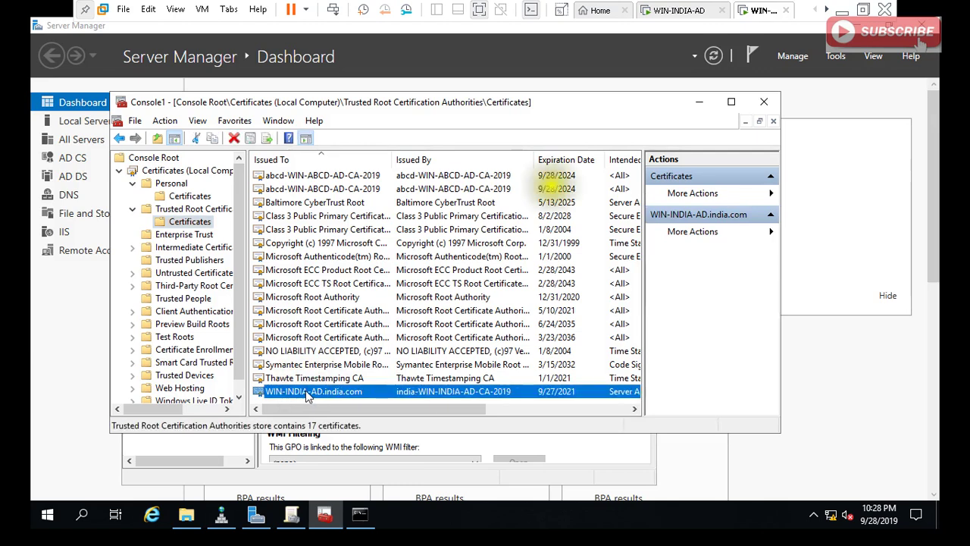
left_click(696, 20)
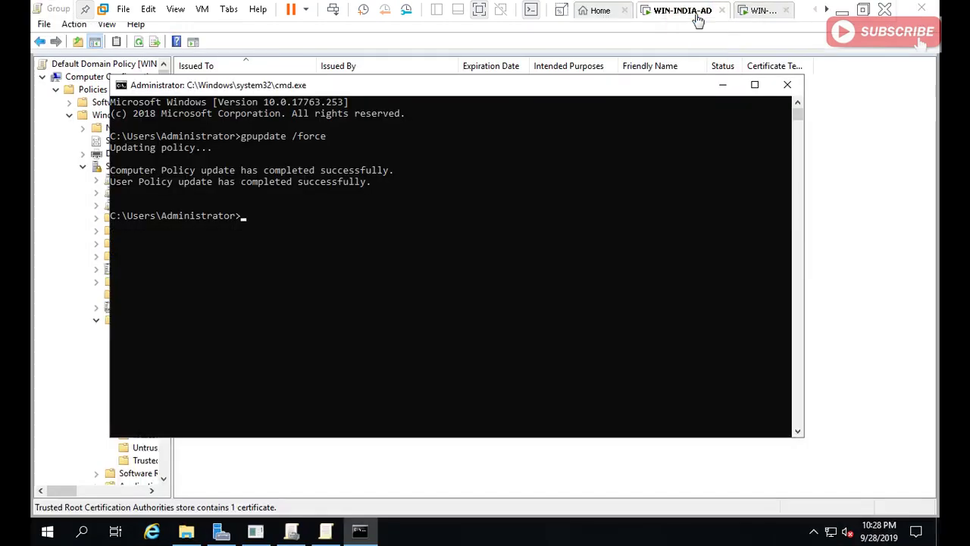
On WIN-INDIA-AD, run mmc and add the Certificates snap-in for the local Computer account.
left_click(395, 468)
left_click(395, 468)
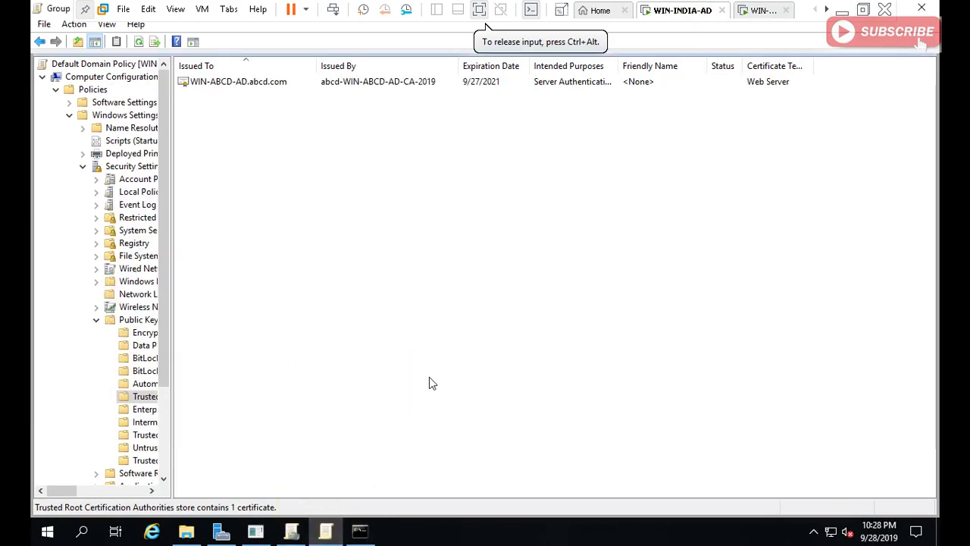
key("super+r")
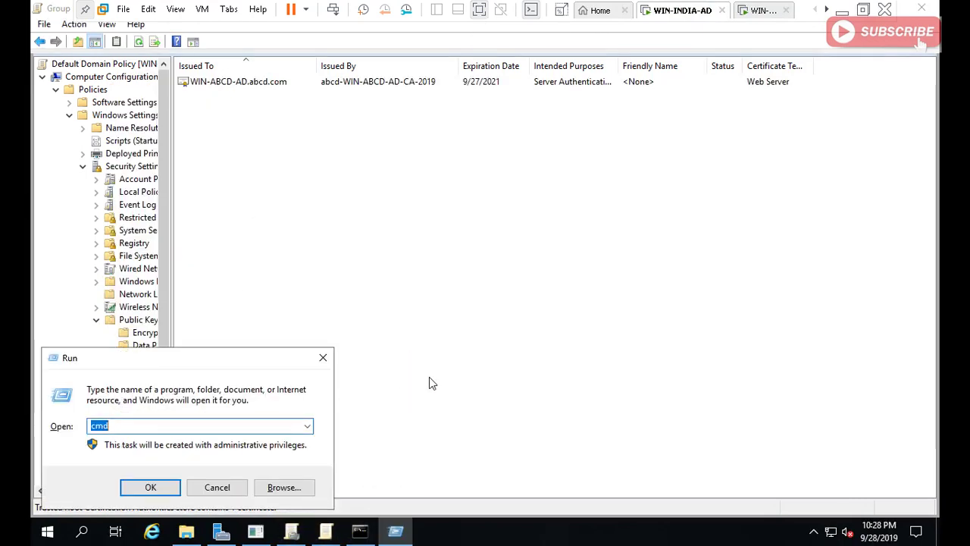
type("mmc")
key("Return")
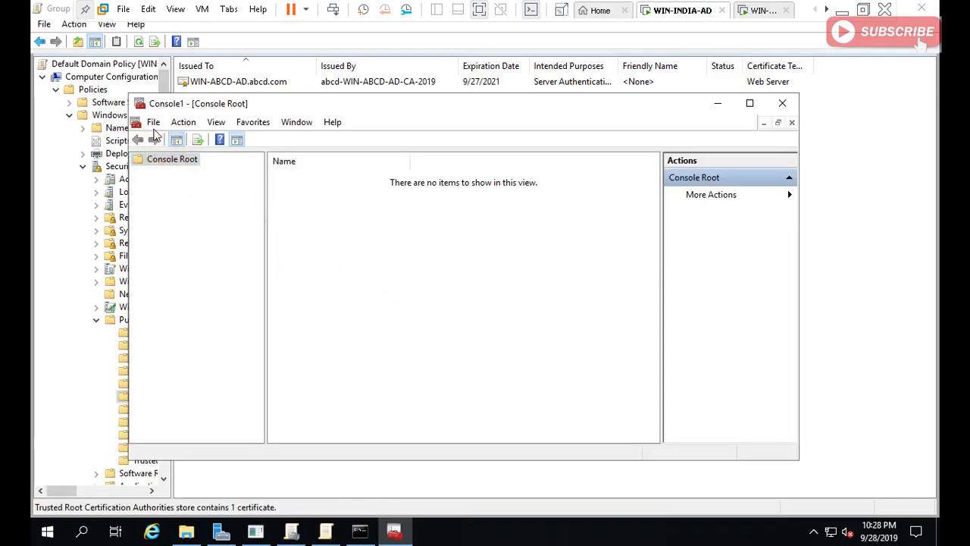
left_click(153, 123)
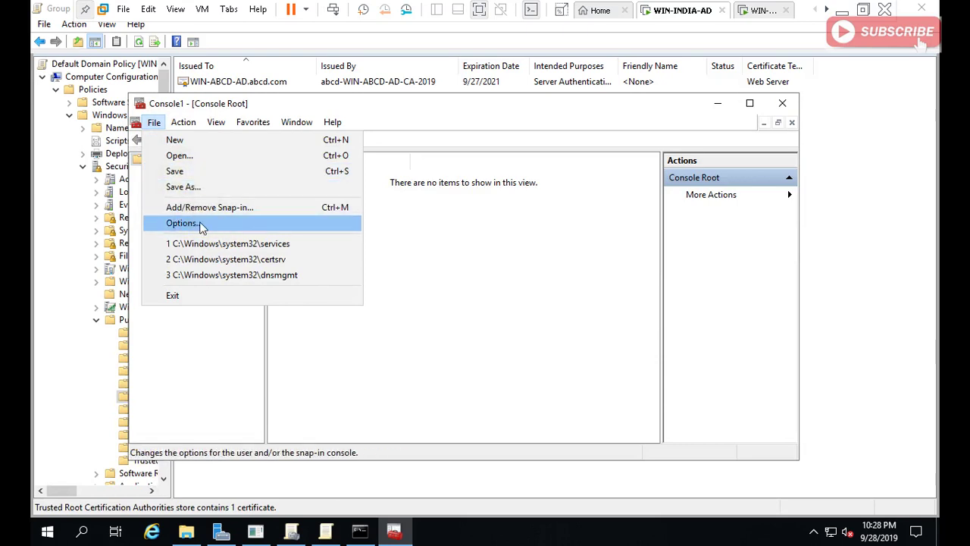
left_click(182, 206)
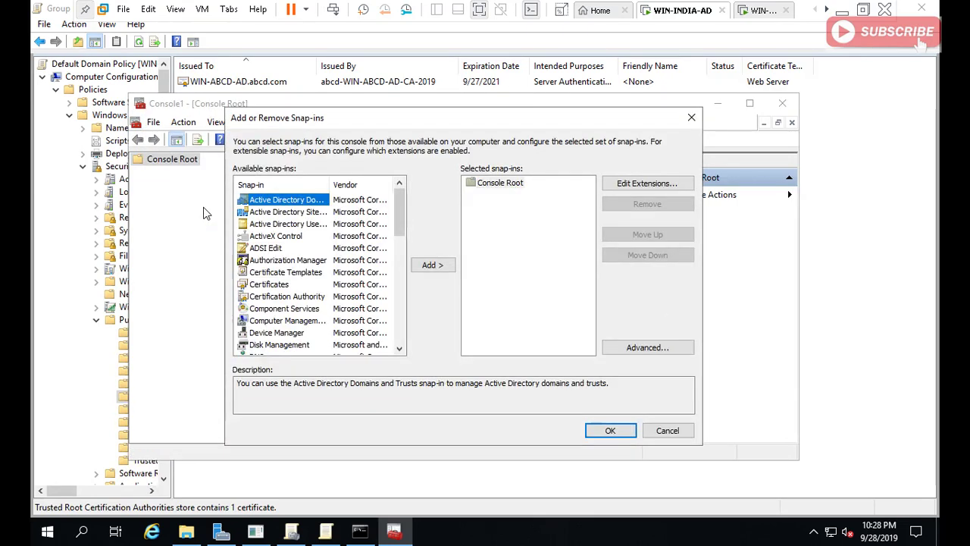
double_click(283, 285)
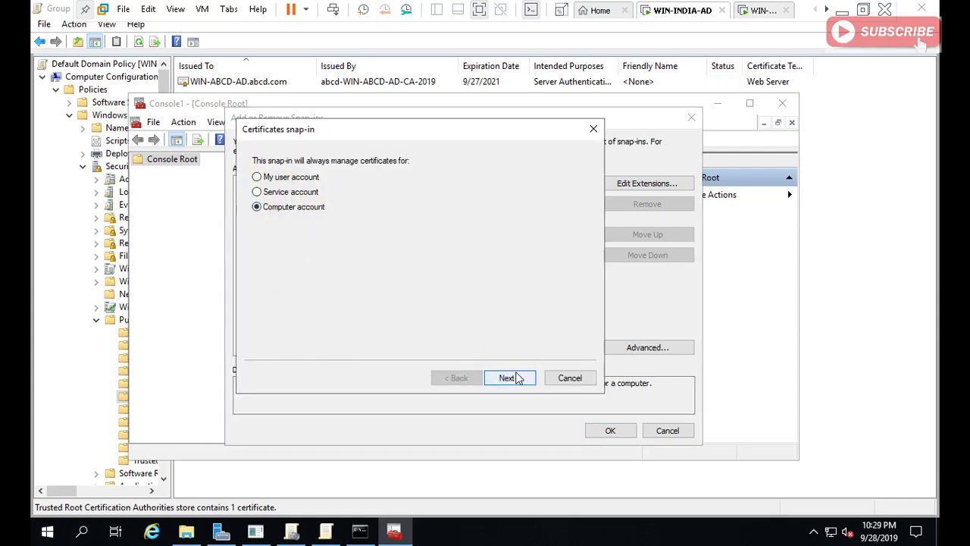
left_click(514, 378)
left_click(512, 377)
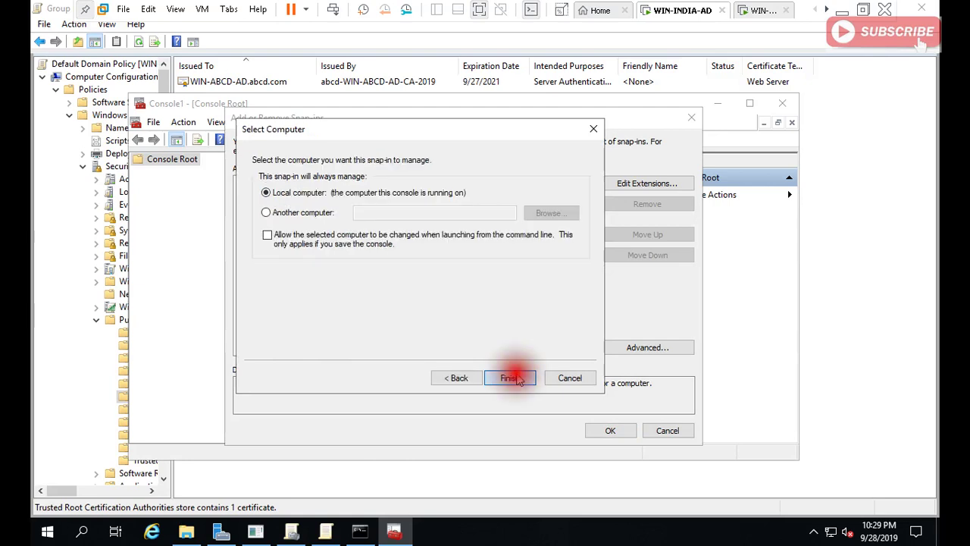
left_click(607, 430)
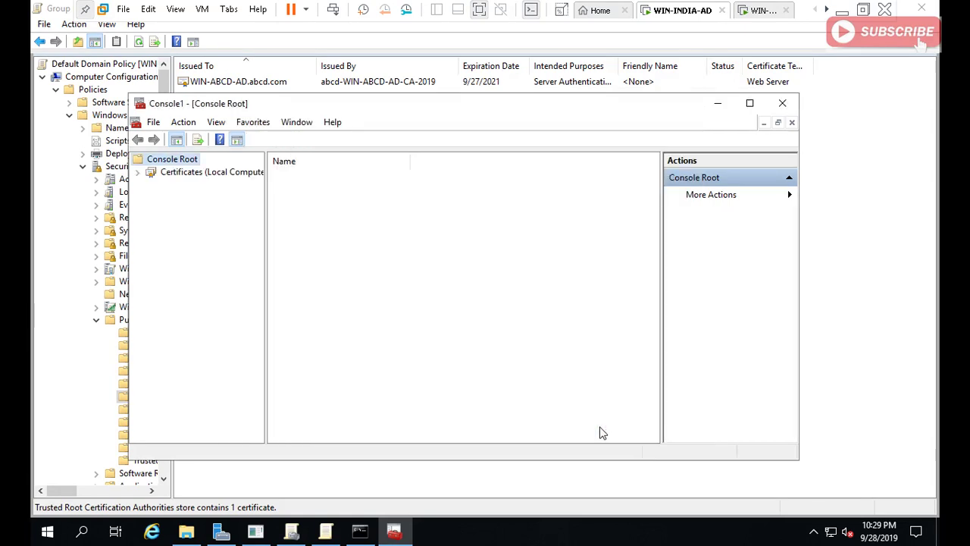
Open and refresh the local computer's Trusted Root Certification Authorities certificate list.
double_click(203, 171)
double_click(206, 198)
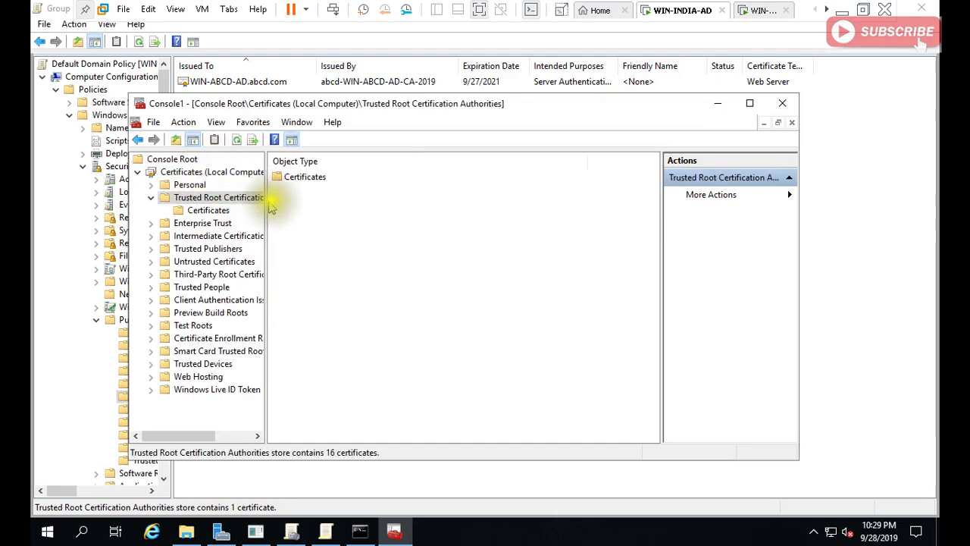
double_click(297, 180)
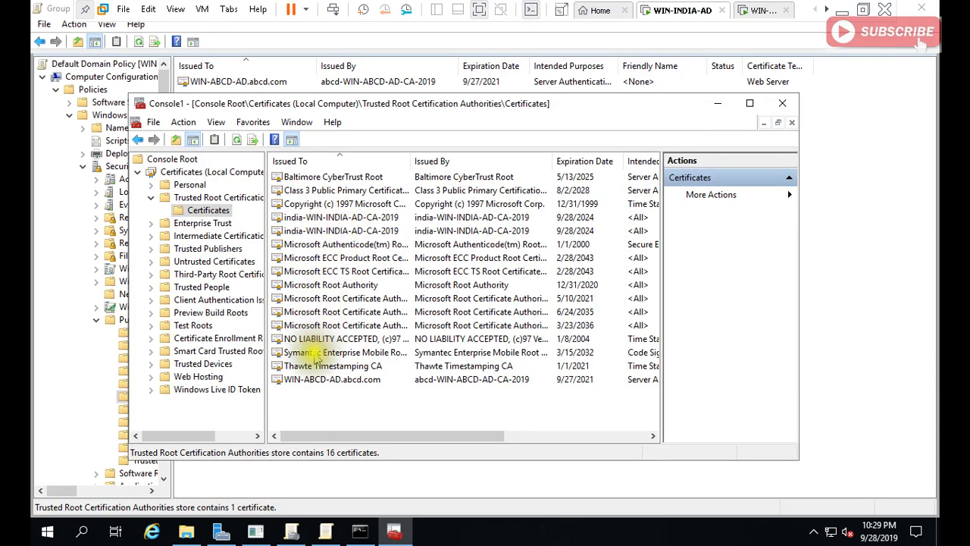
left_click(236, 141)
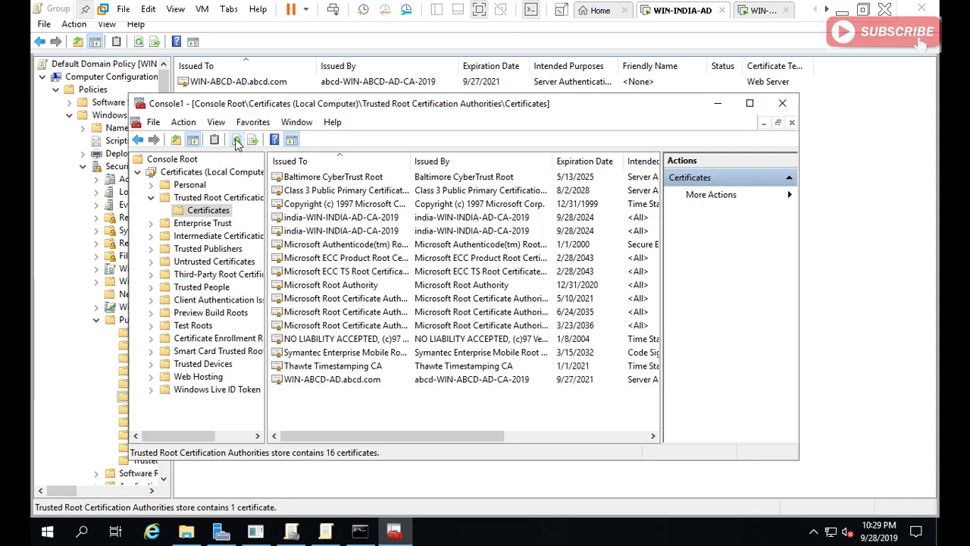
Confirm WIN-ABCD-AD.abcd.com and india-WIN-INDIA-AD-CA-2019 are listed, then put the console away.
left_click(332, 382)
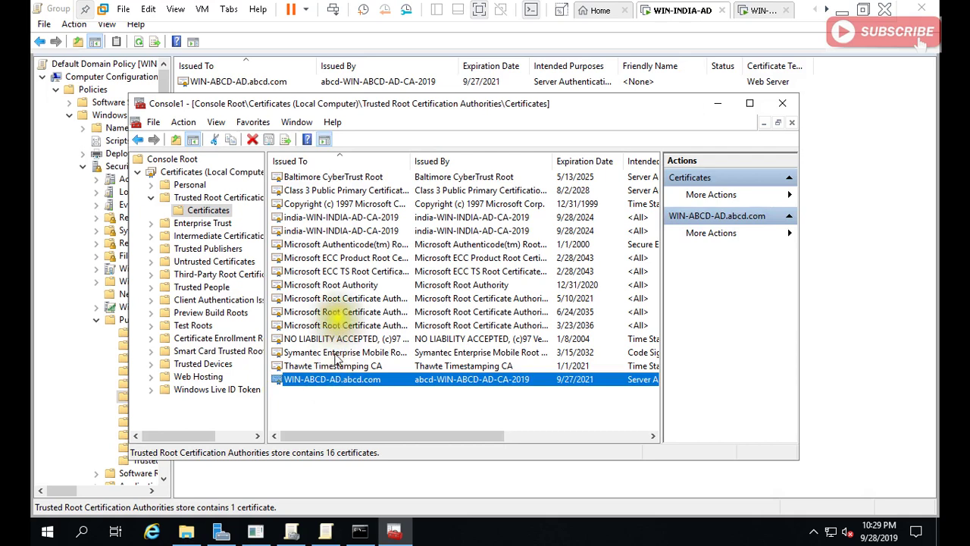
left_click(331, 217, "ctrl")
left_click(331, 219)
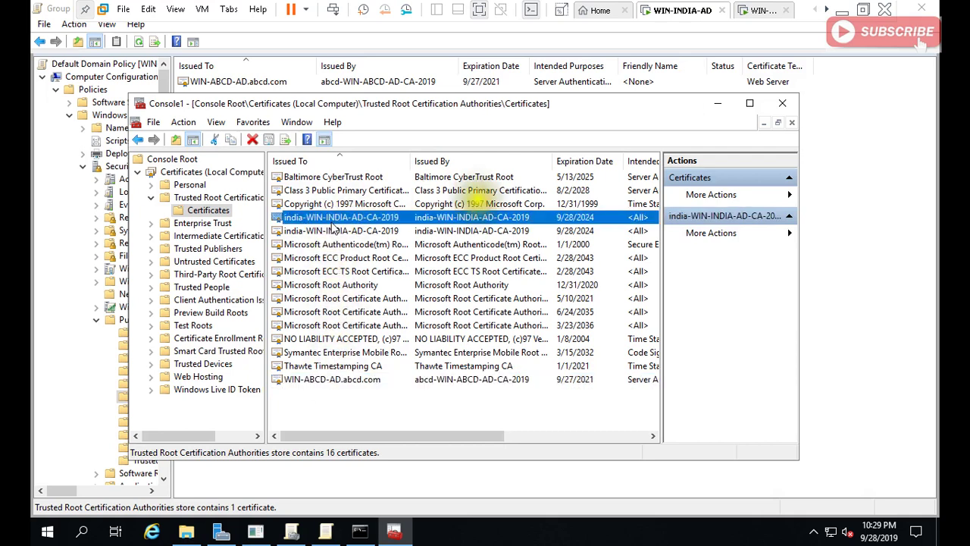
left_click(717, 104)
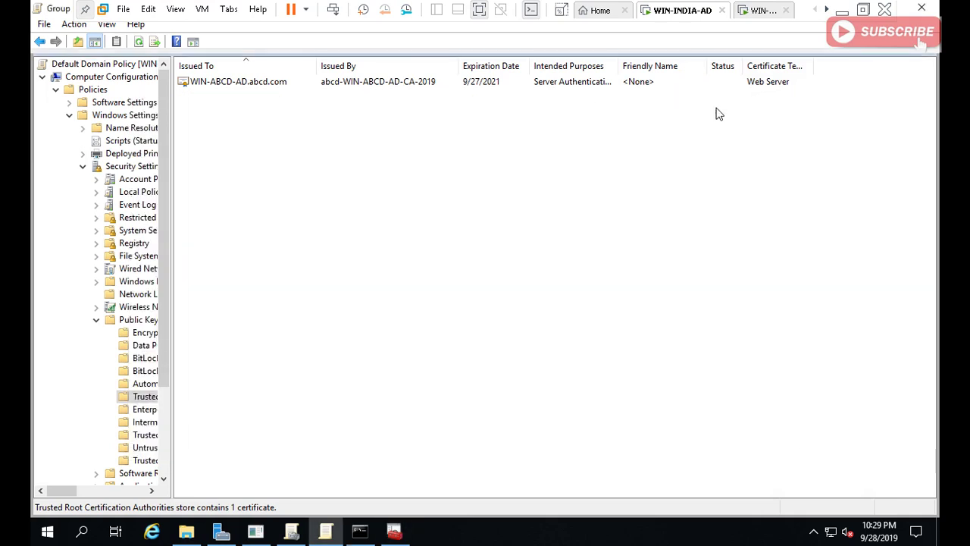